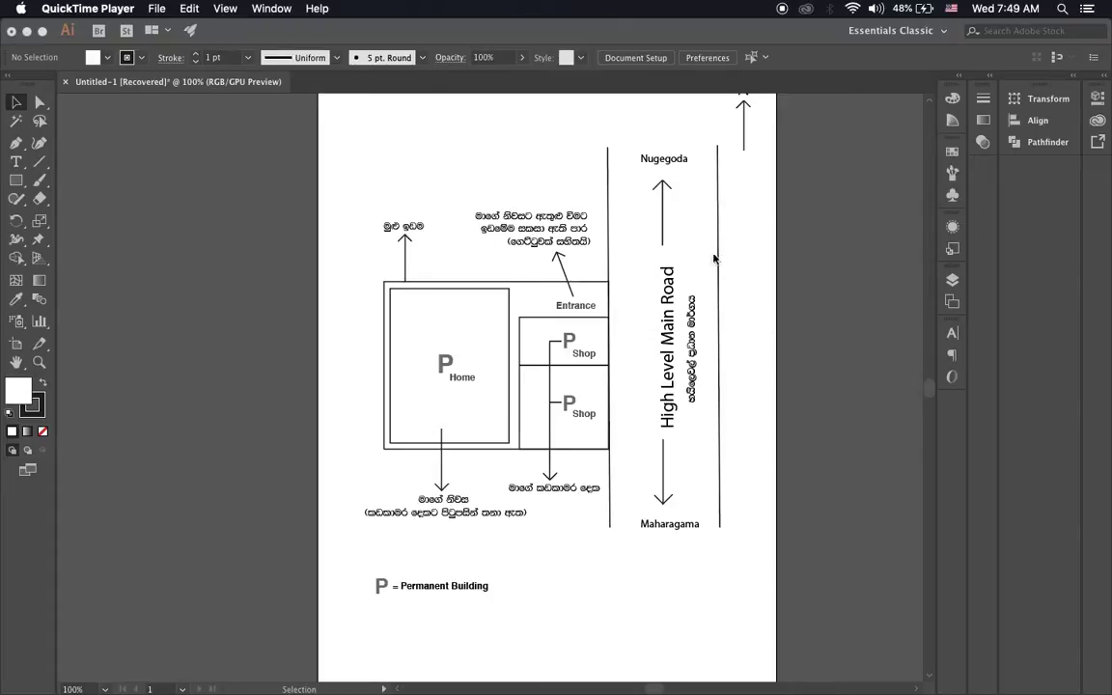
Bring Illustrator forward, nudge the vertical road line right, then undo the move
click(608, 155)
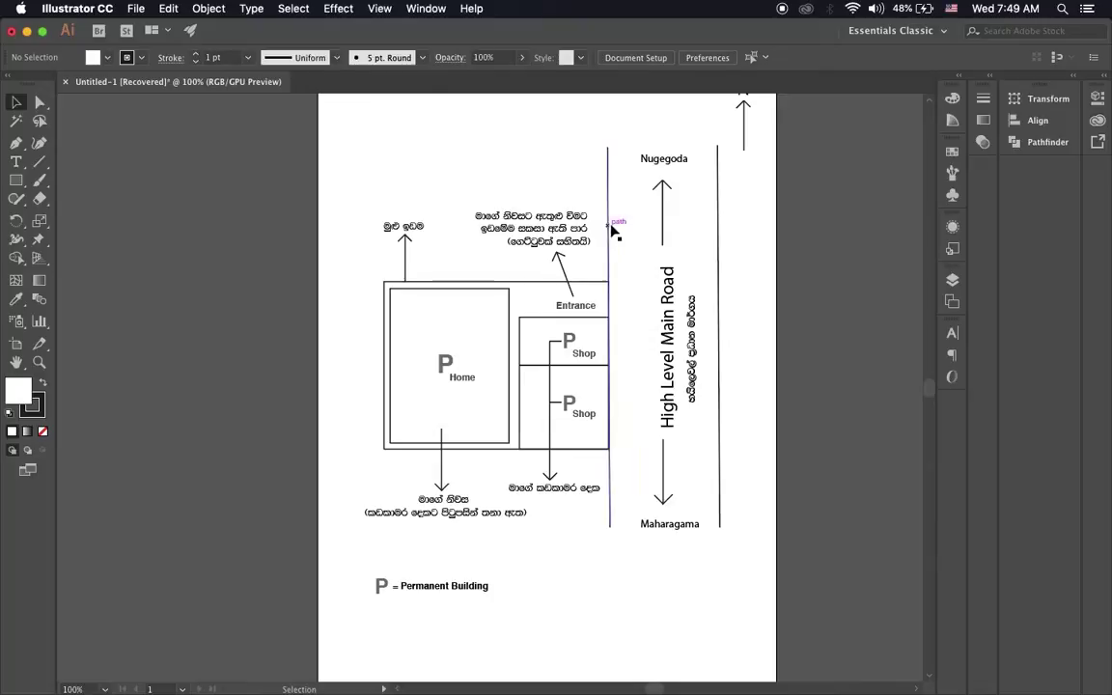
drag(610, 224, 624, 225)
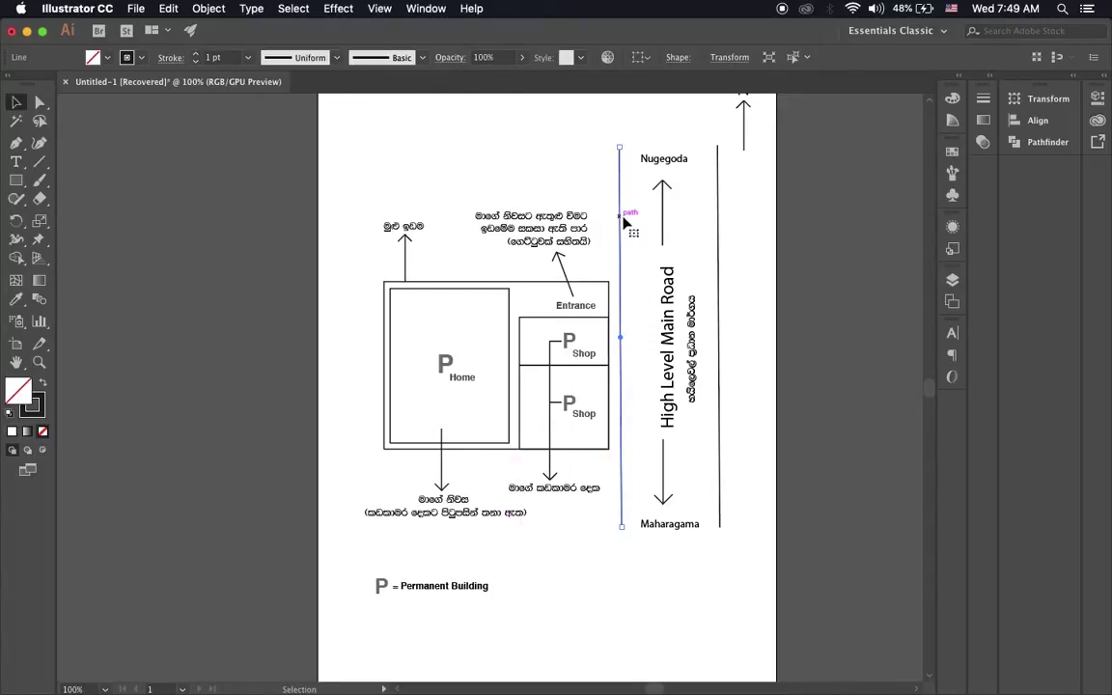
key(ctrl+z)
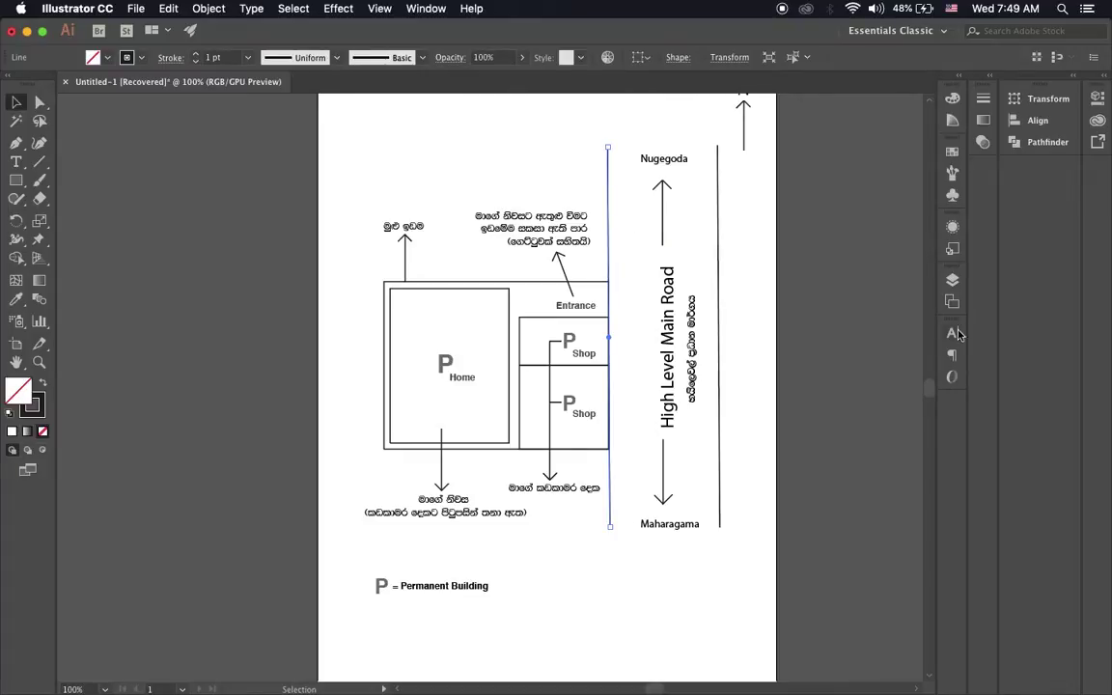
Review Layer 1's labels and lines in the Layers panel, collapse it, and open the File menu
click(952, 280)
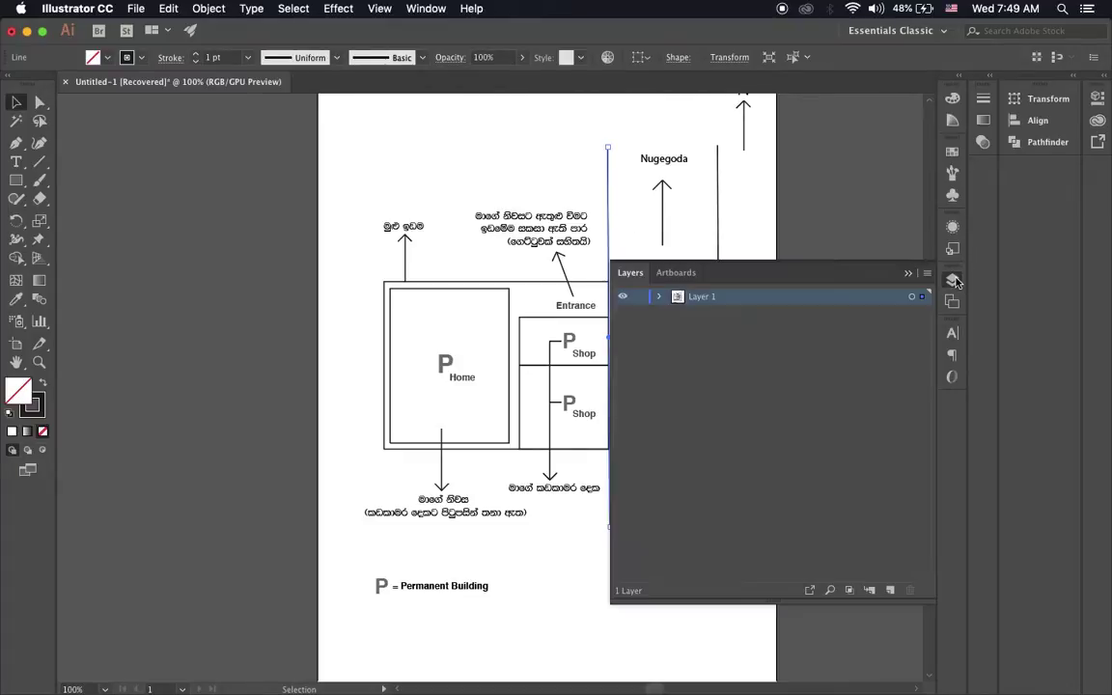
click(662, 301)
scroll(748, 352, down, 1)
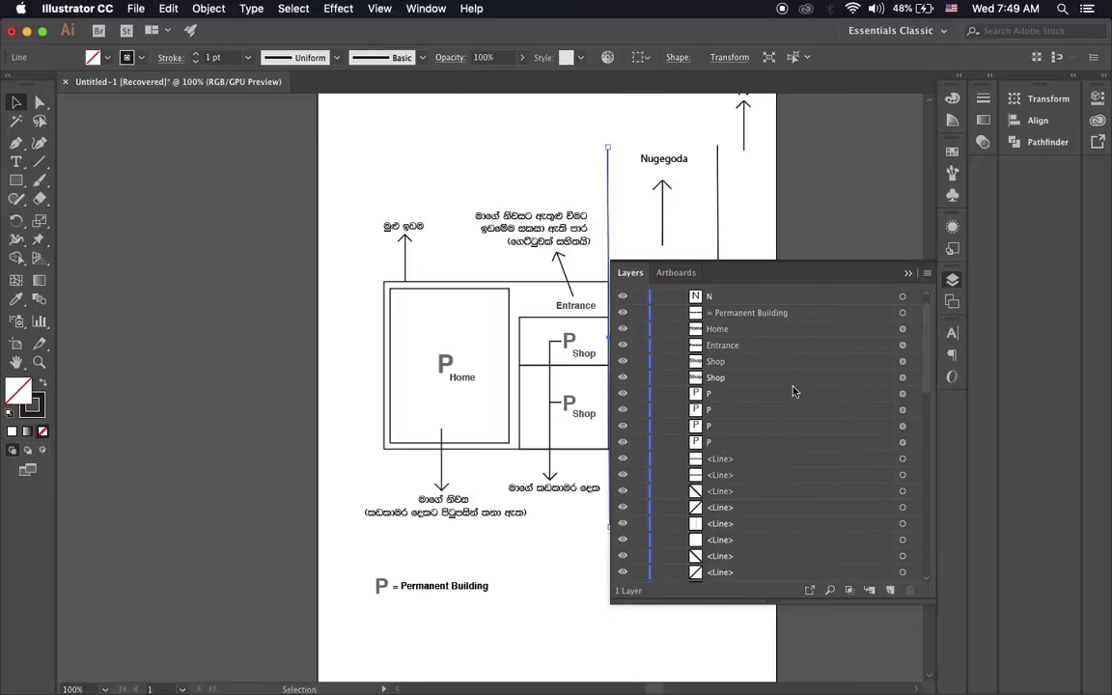
scroll(794, 391, down, 2)
scroll(794, 391, down, 2)
scroll(793, 391, down, 2)
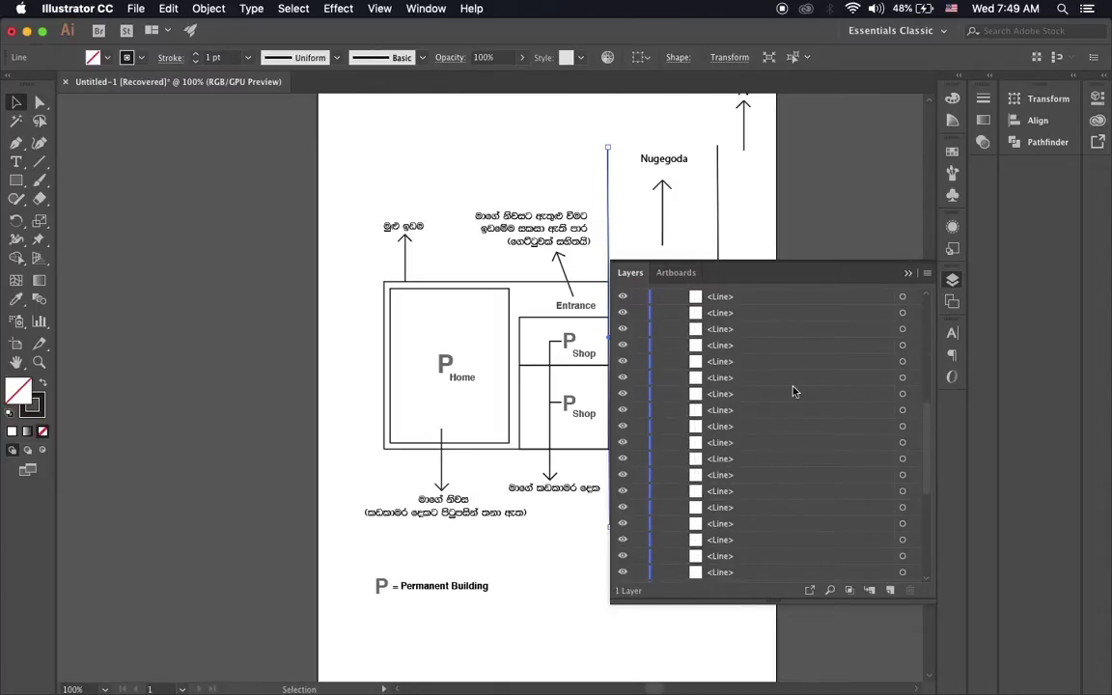
scroll(793, 391, down, 3)
scroll(793, 391, up, 4)
scroll(791, 390, up, 5)
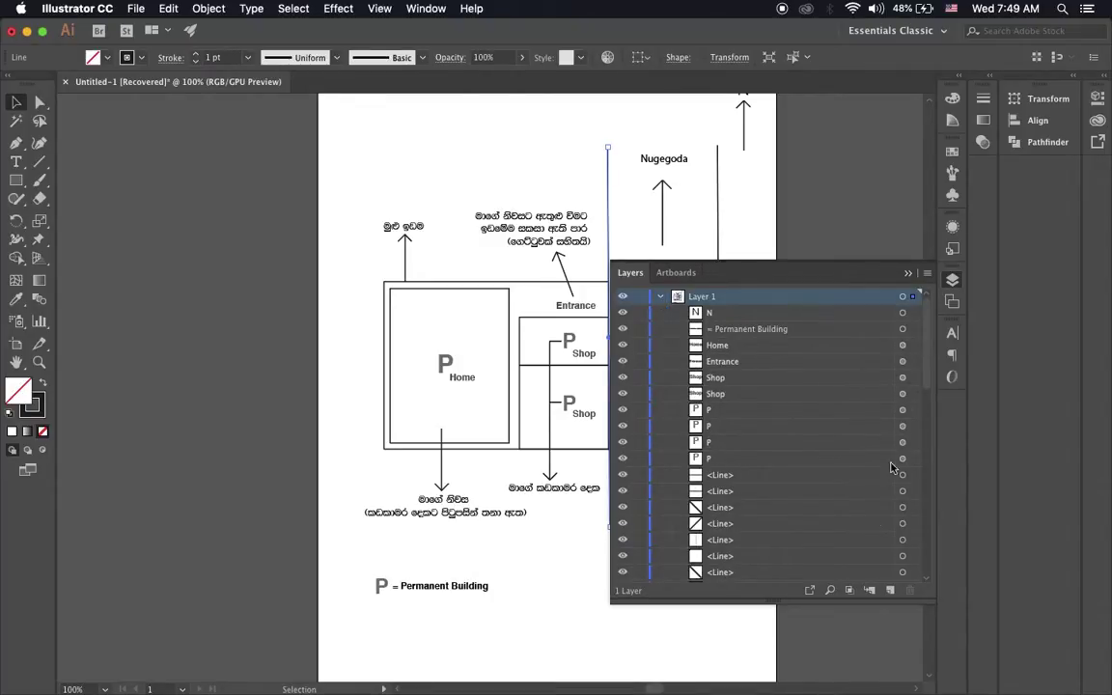
click(663, 297)
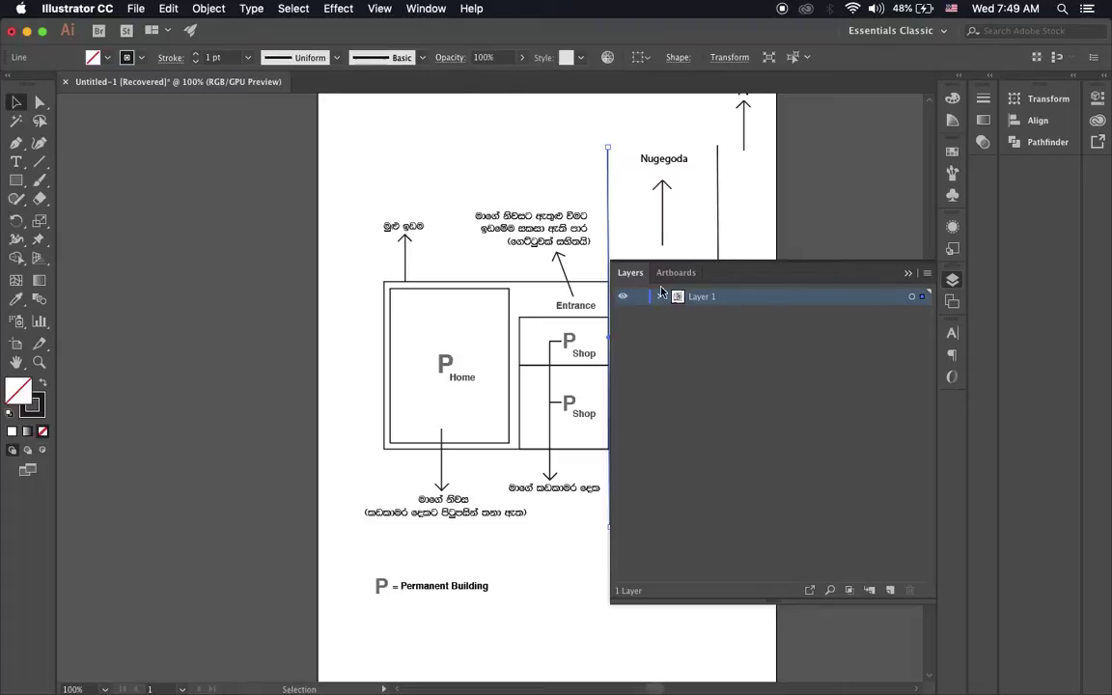
click(136, 10)
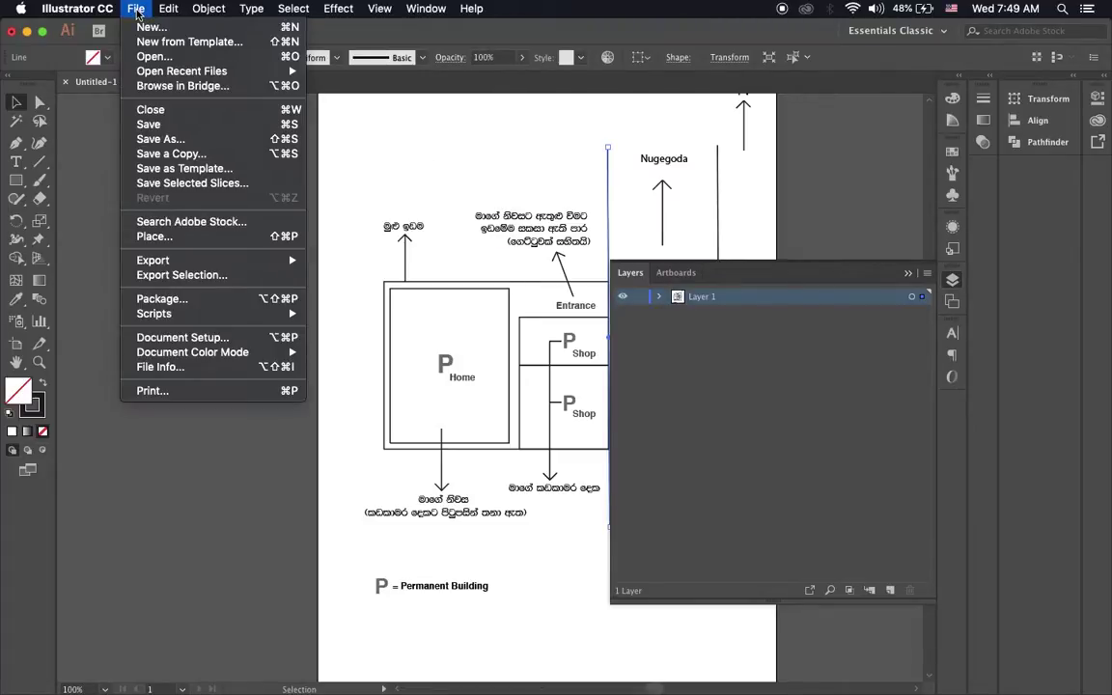
mouse_move(152, 260)
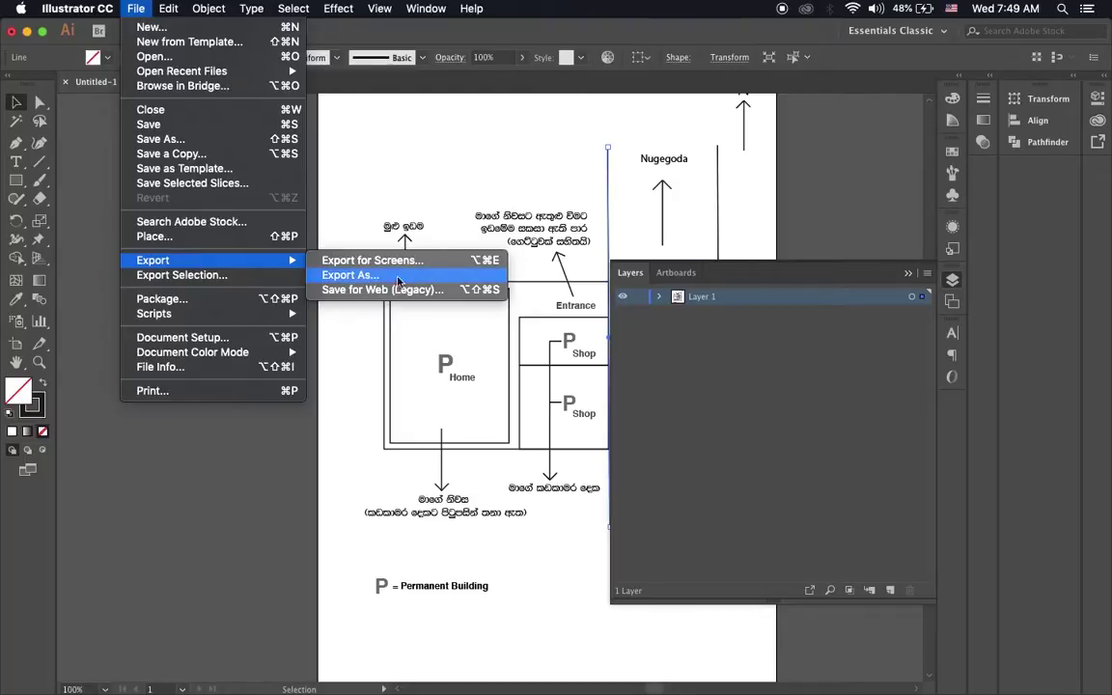
Export the map with Export As under the name Plan in Photoshop (psd) format
click(404, 286)
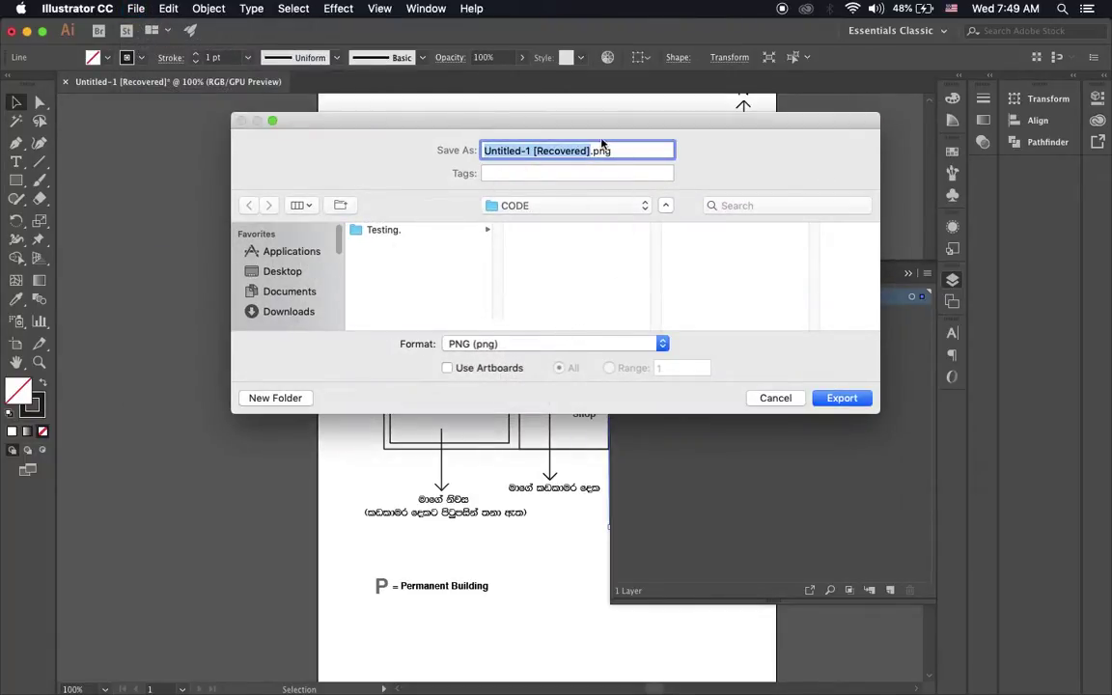
text(Pla)
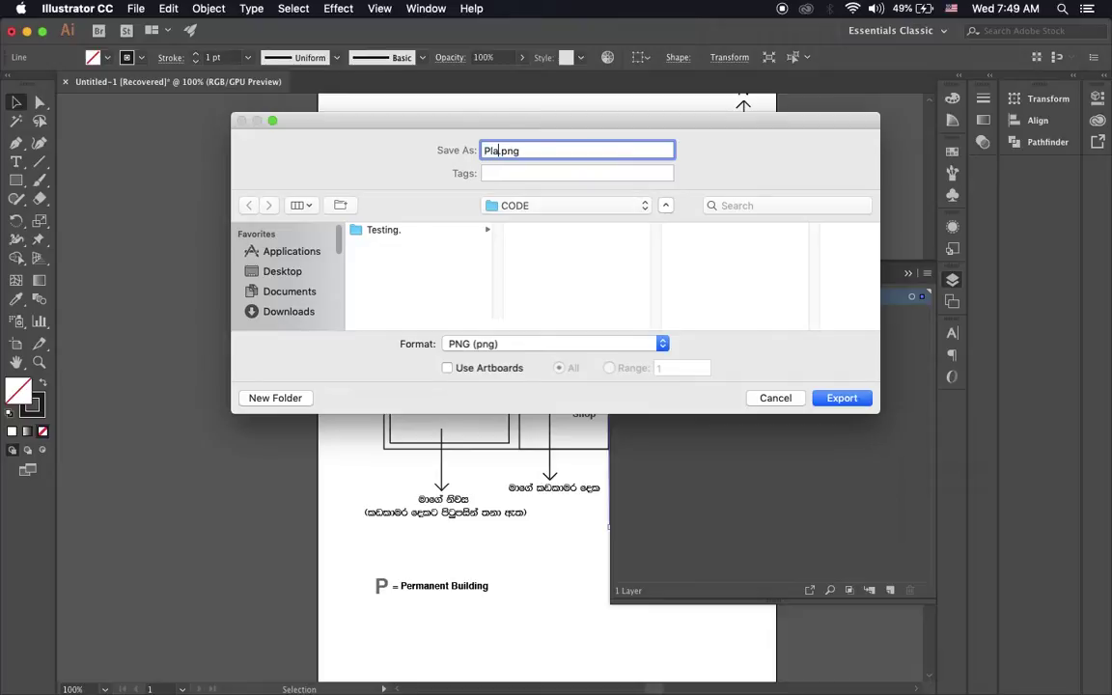
text(n)
click(622, 345)
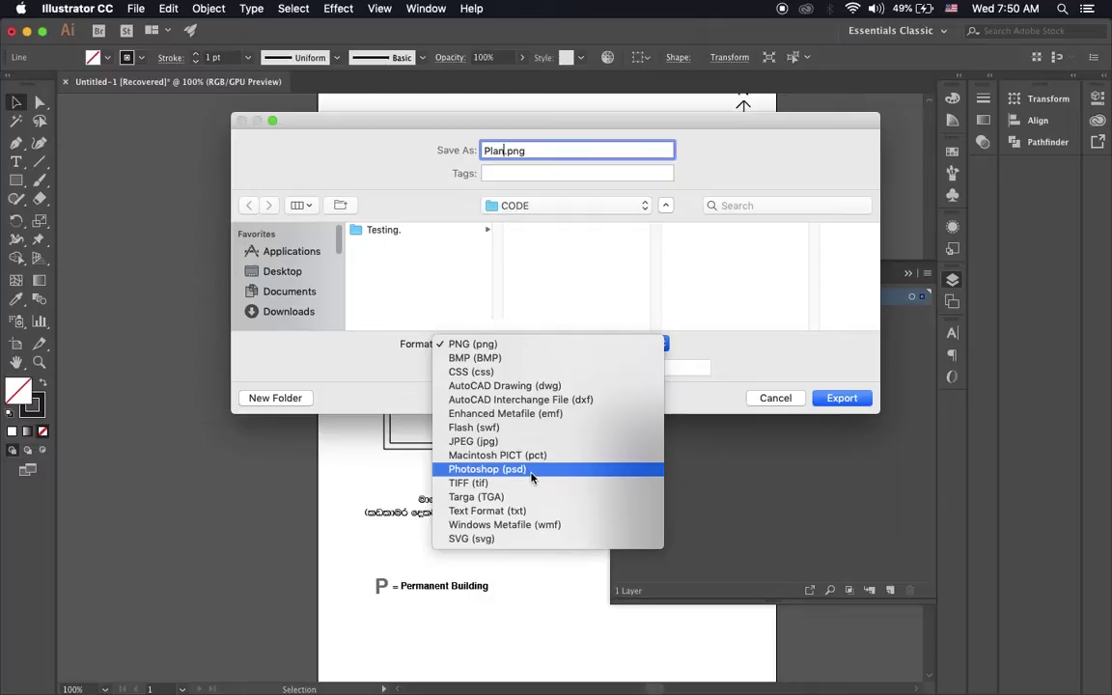
click(556, 471)
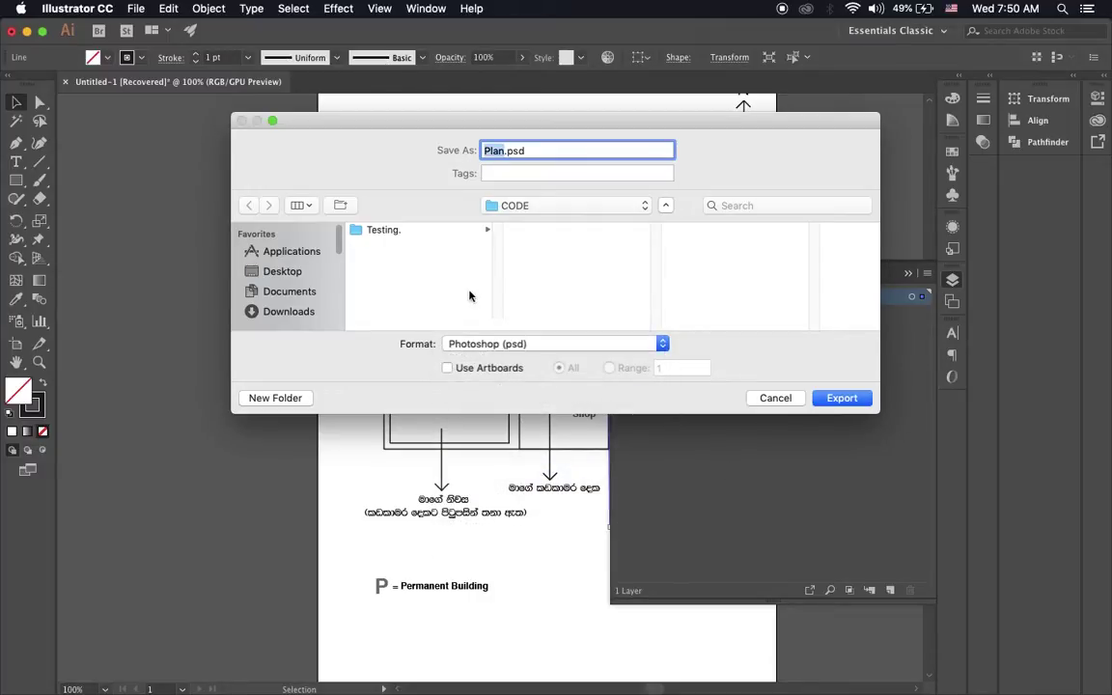
click(850, 404)
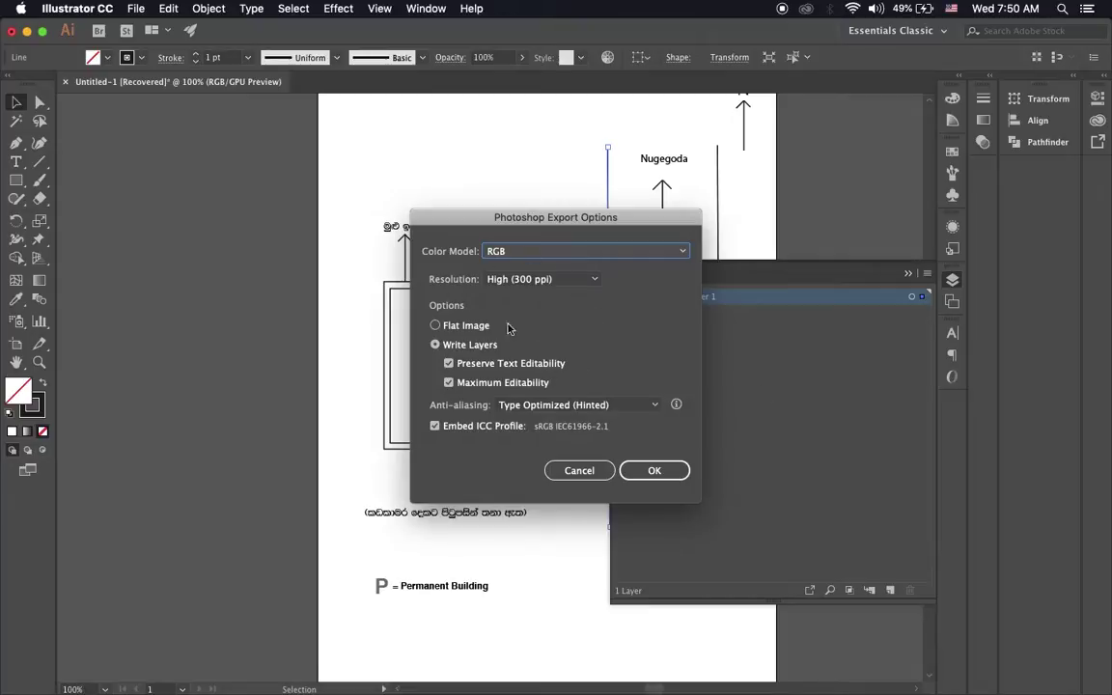
Switch resolution to Medium (150 ppi) and back to High (300 ppi), then choose Flat Image
click(591, 280)
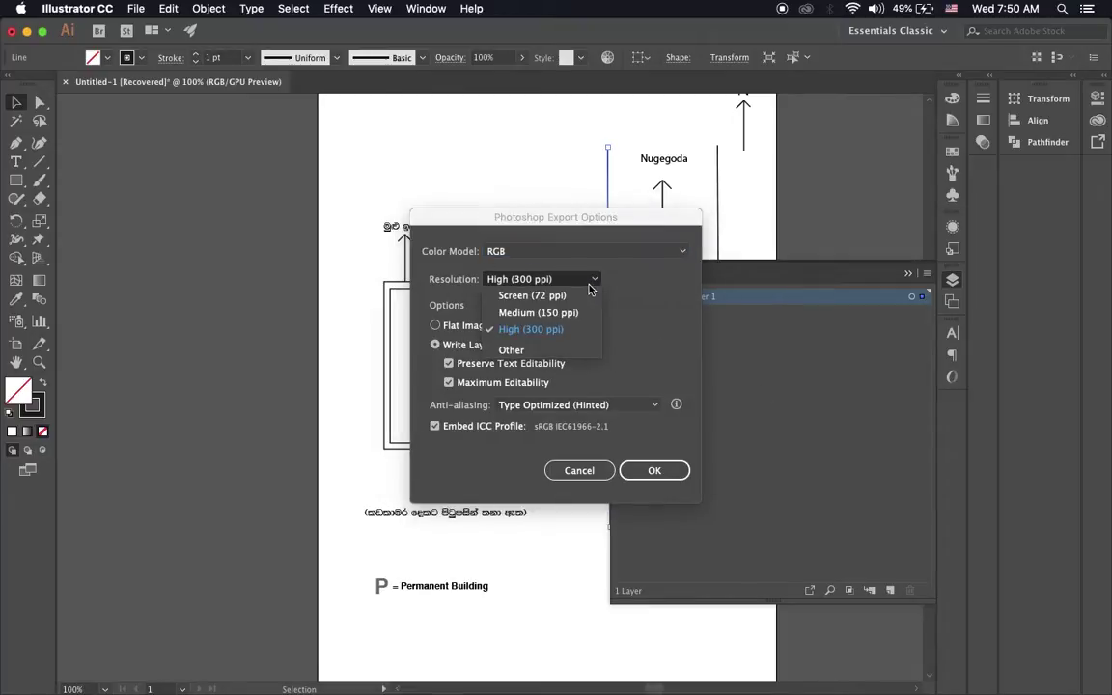
click(526, 312)
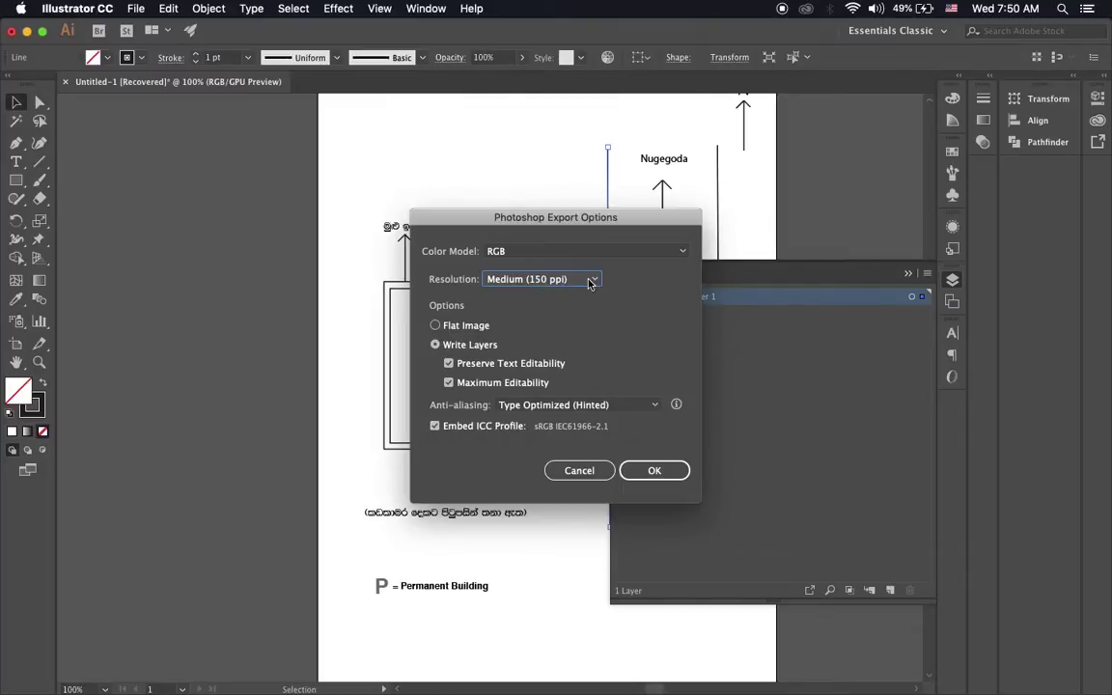
click(567, 281)
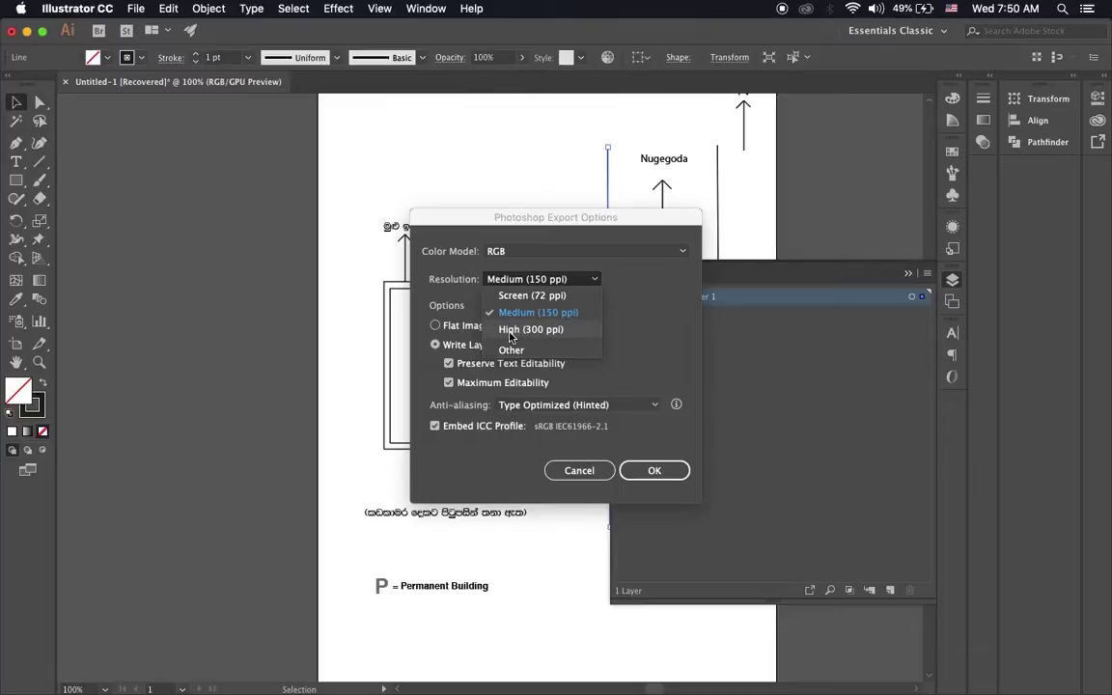
click(511, 331)
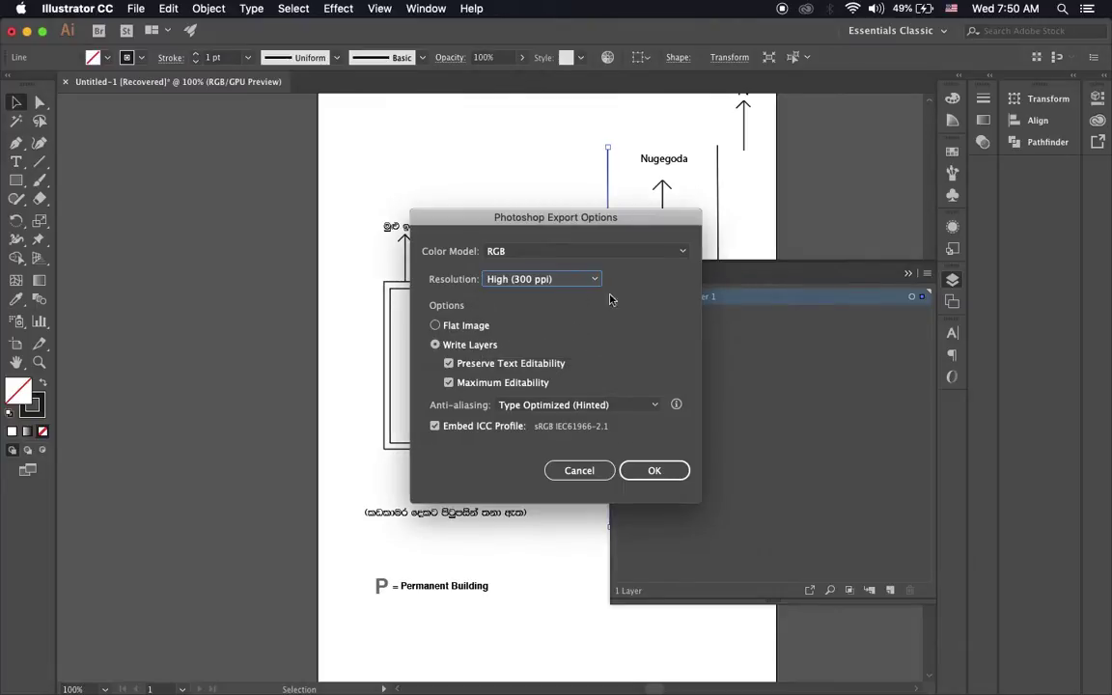
click(454, 328)
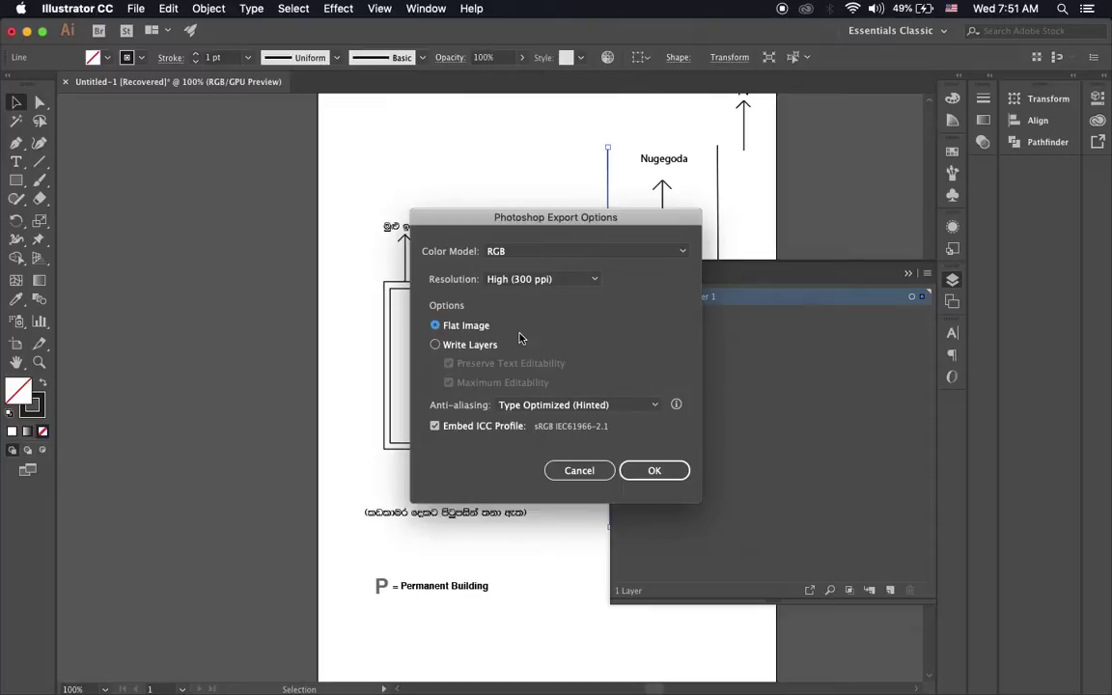
Choose Write Layers, keep Type Optimized (Hinted) anti-aliasing and RGB, and write Plan.psd
click(435, 344)
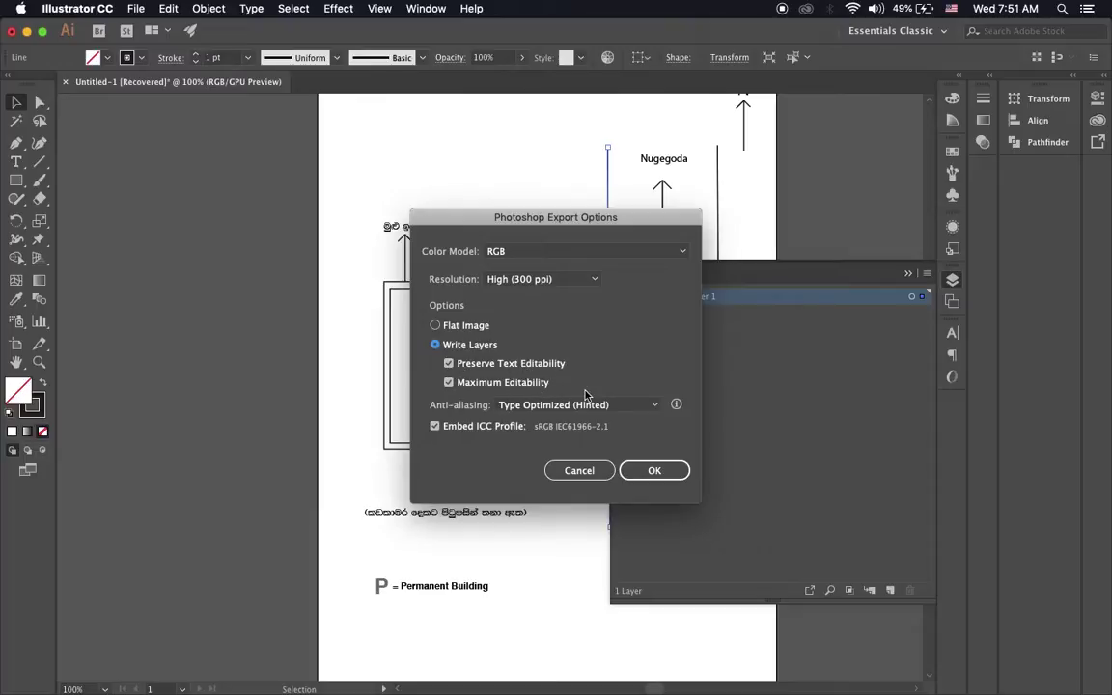
click(621, 406)
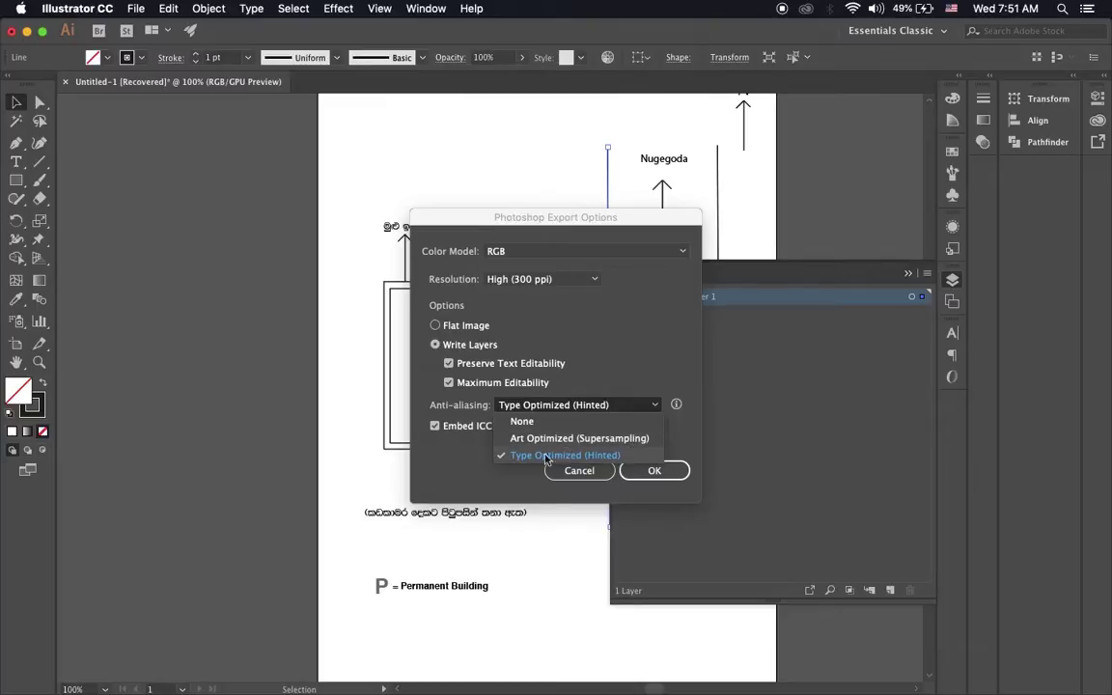
click(652, 455)
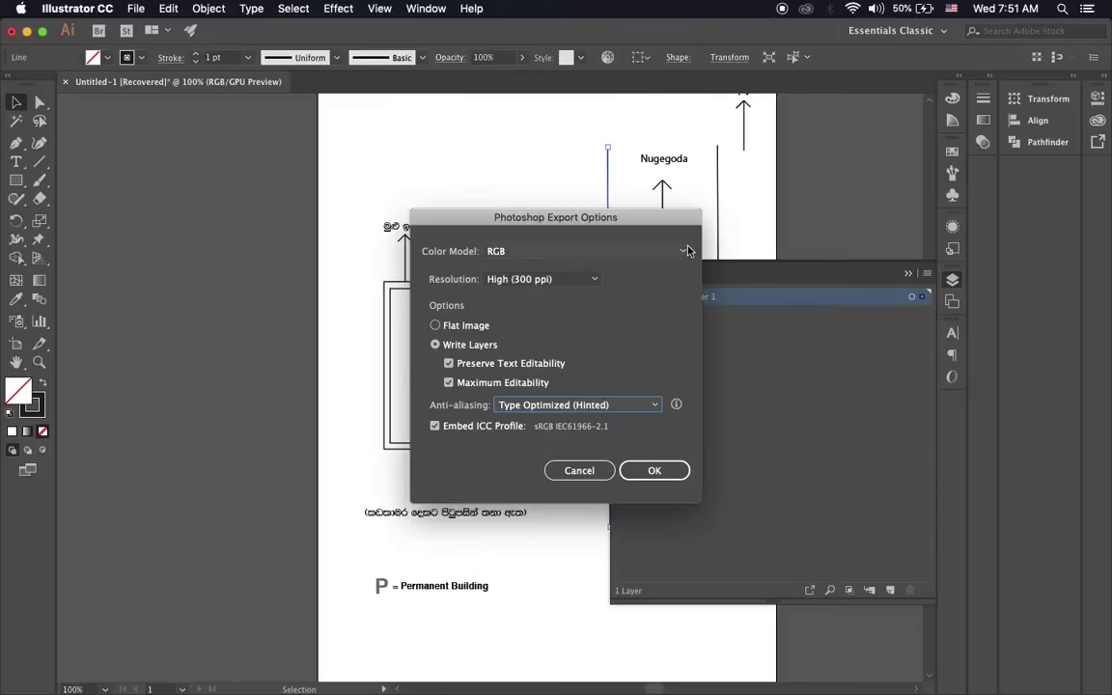
click(596, 255)
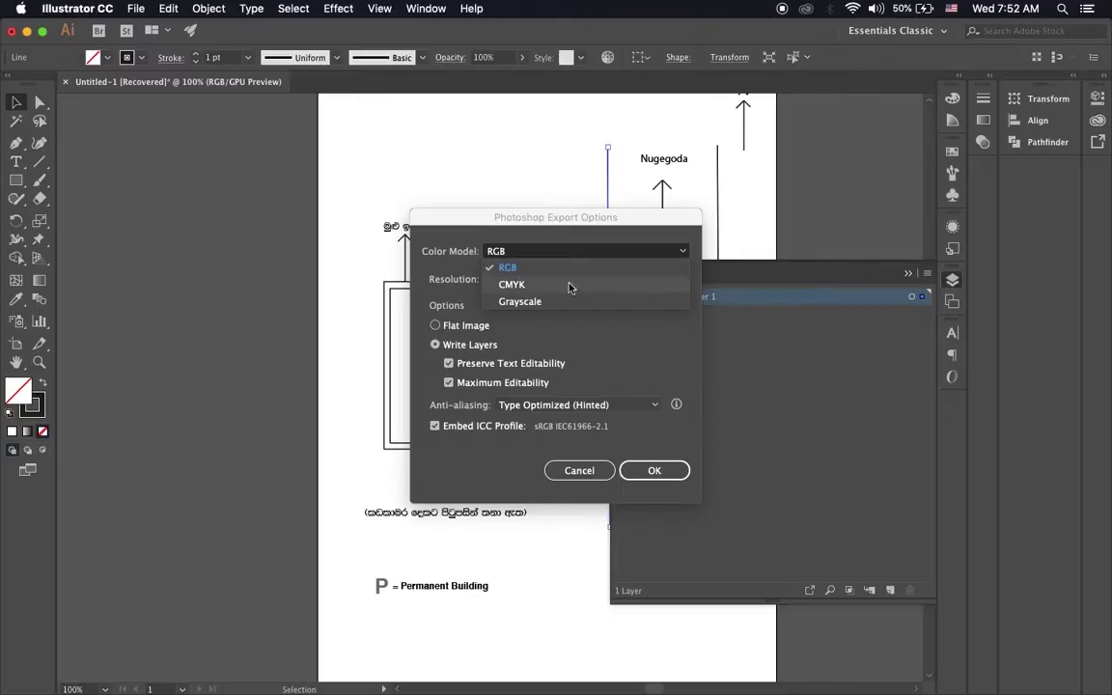
click(652, 477)
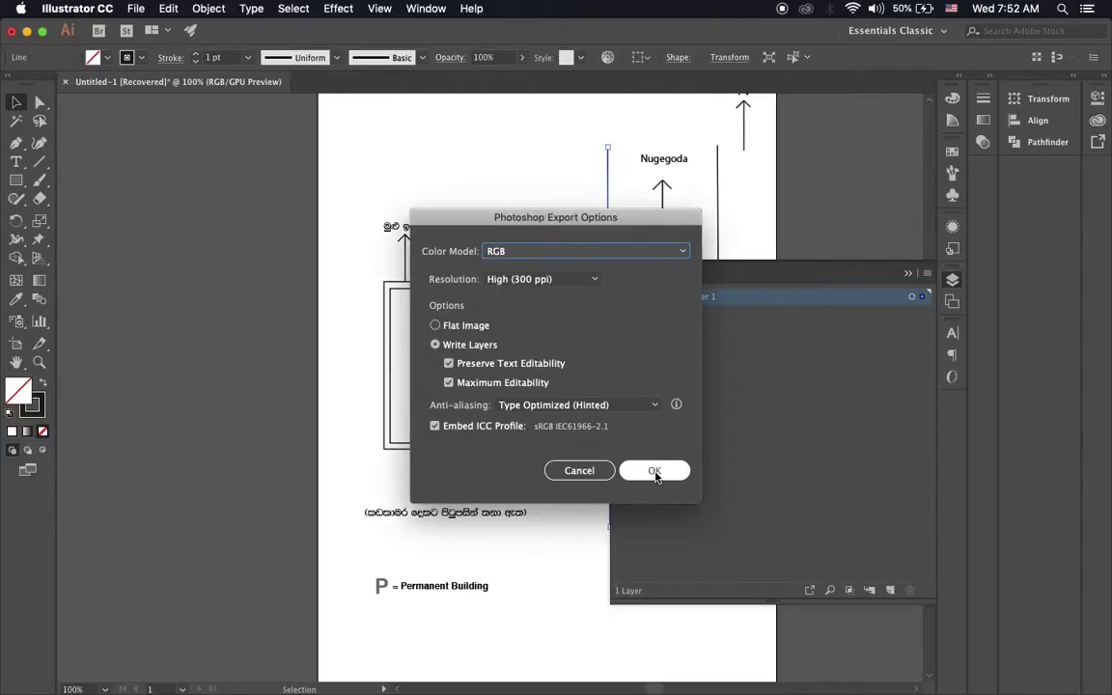
click(654, 472)
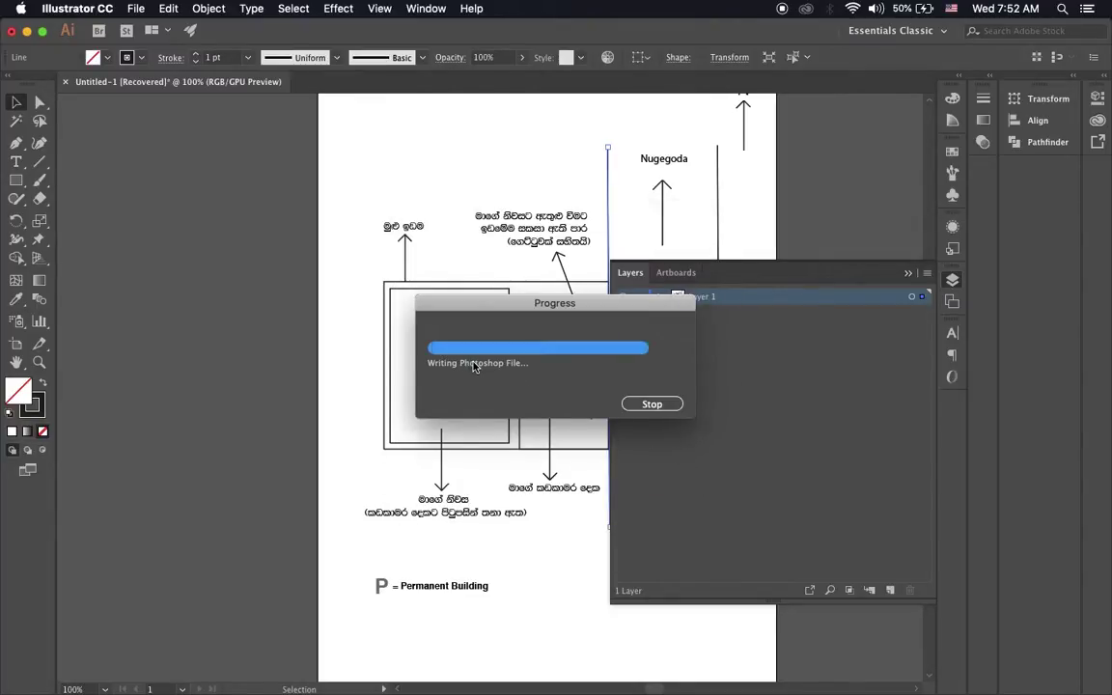
Close the Layers panel and minimise the map window to reveal the desktop
click(908, 279)
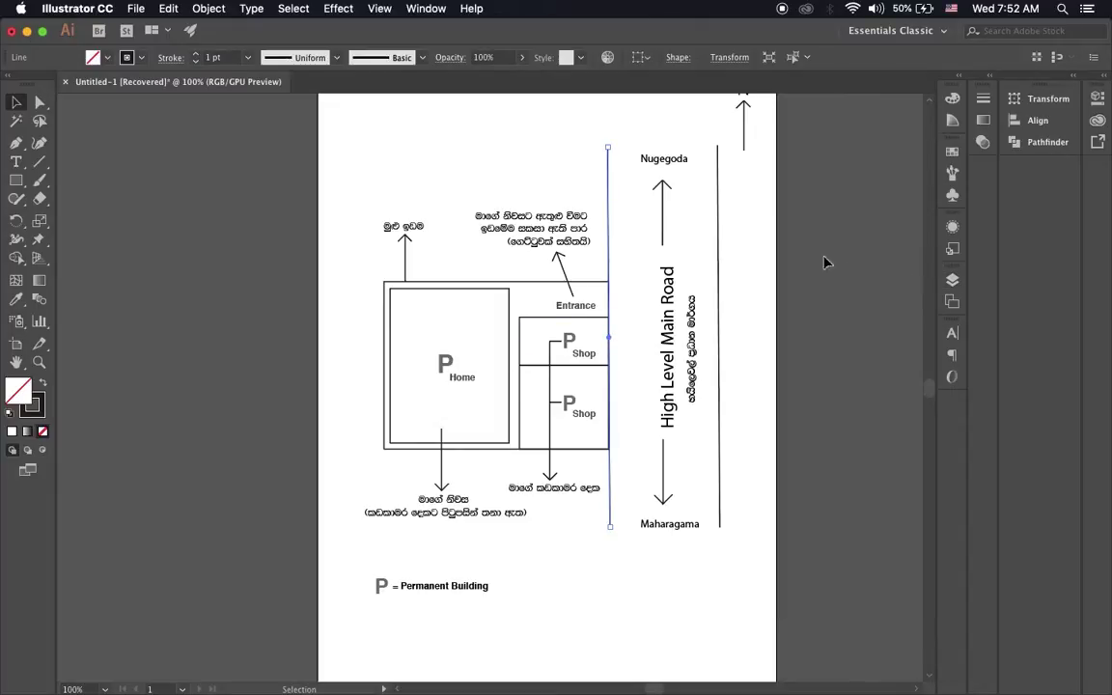
click(29, 32)
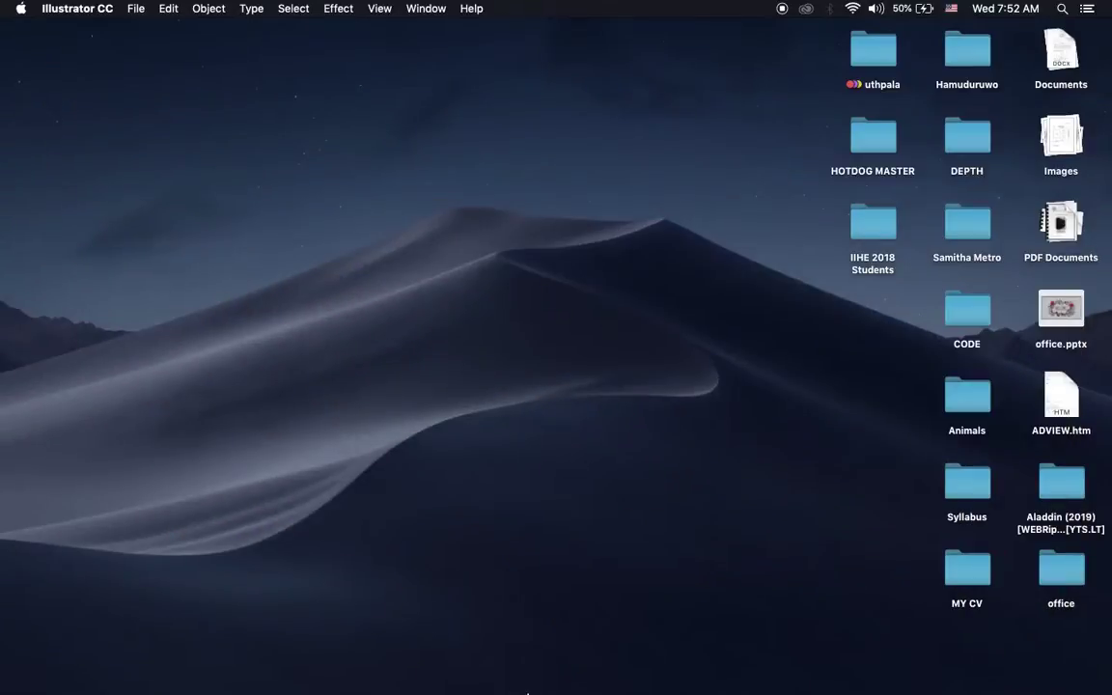
Open Plan.psd from the Desktop's CODE folder in Photoshop
click(712, 675)
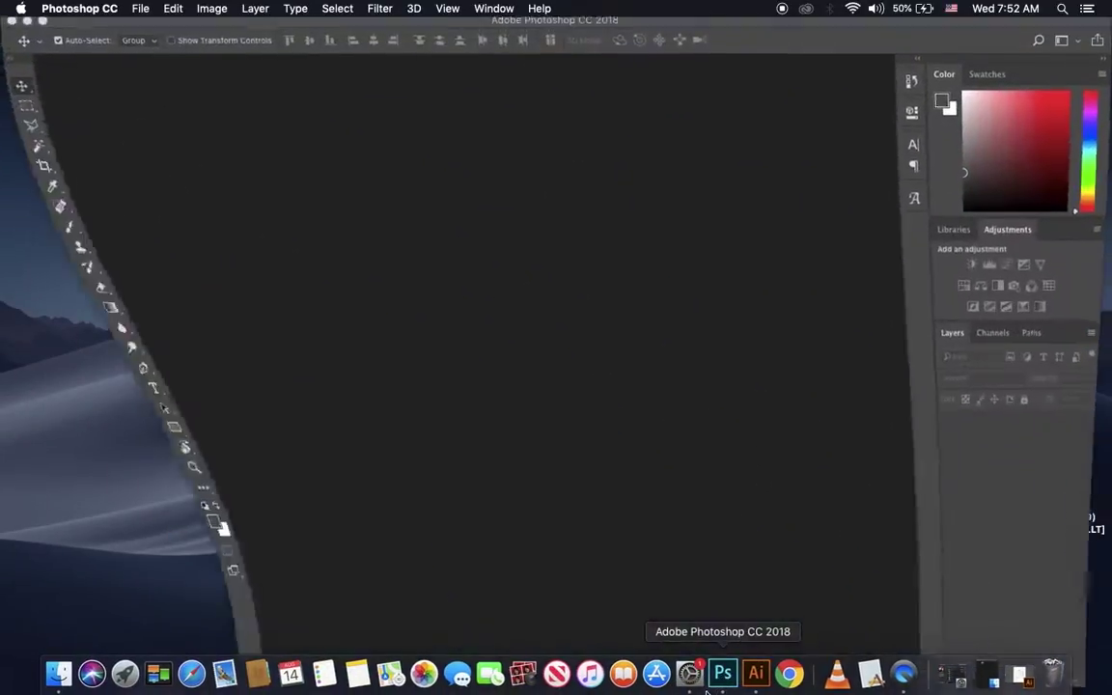
click(140, 10)
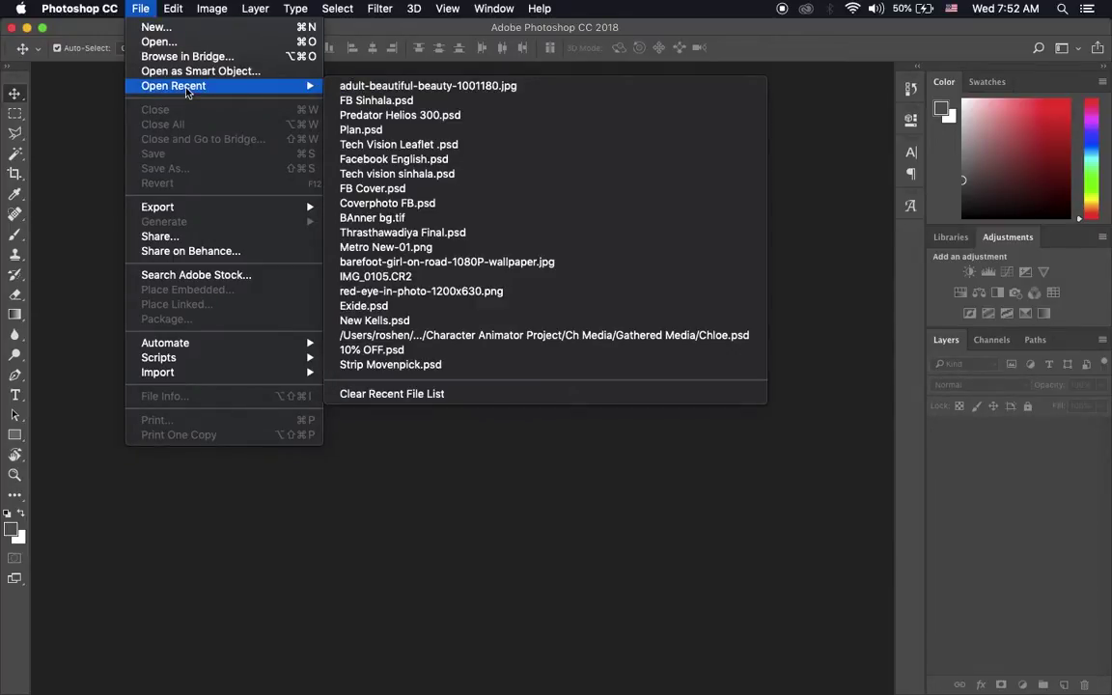
click(175, 42)
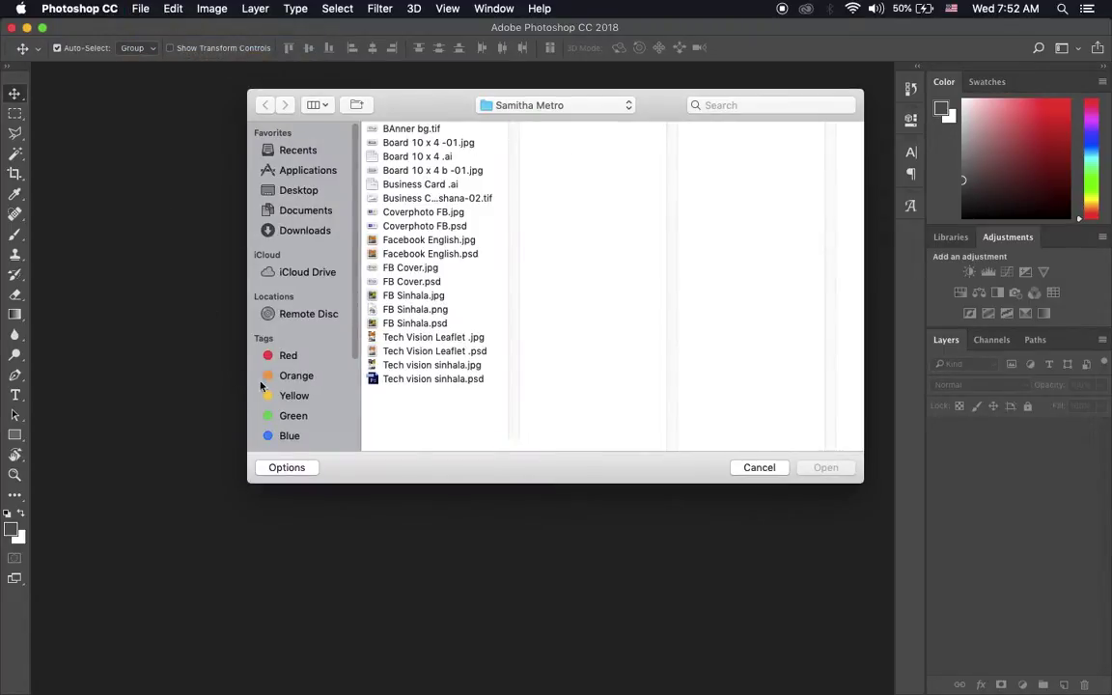
click(309, 191)
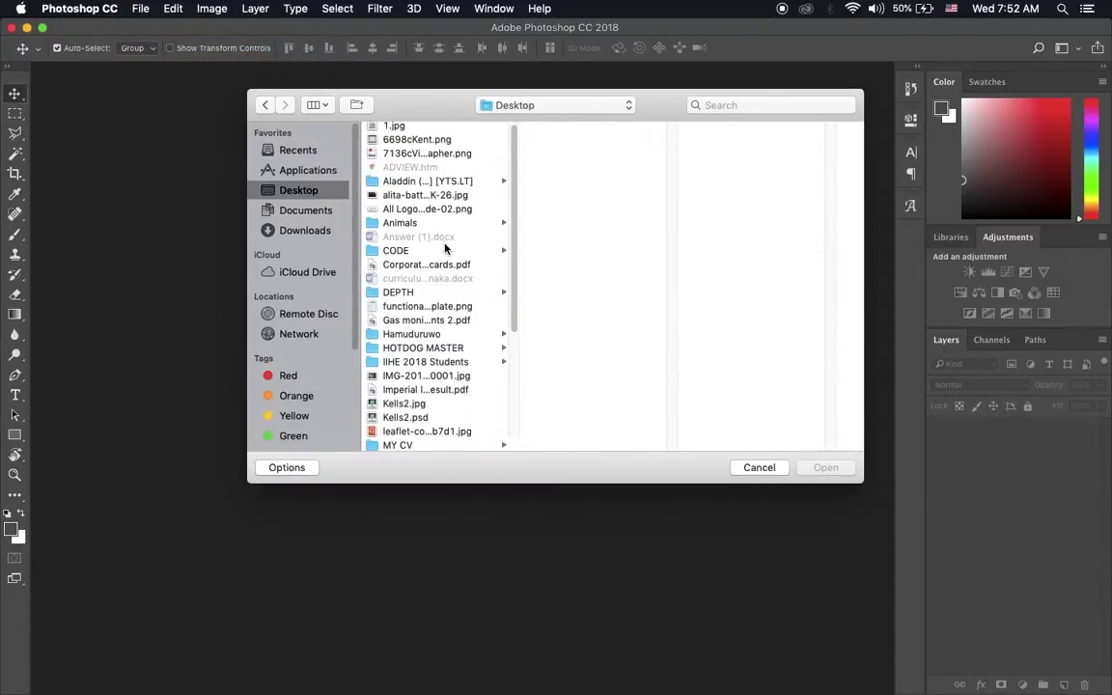
click(417, 252)
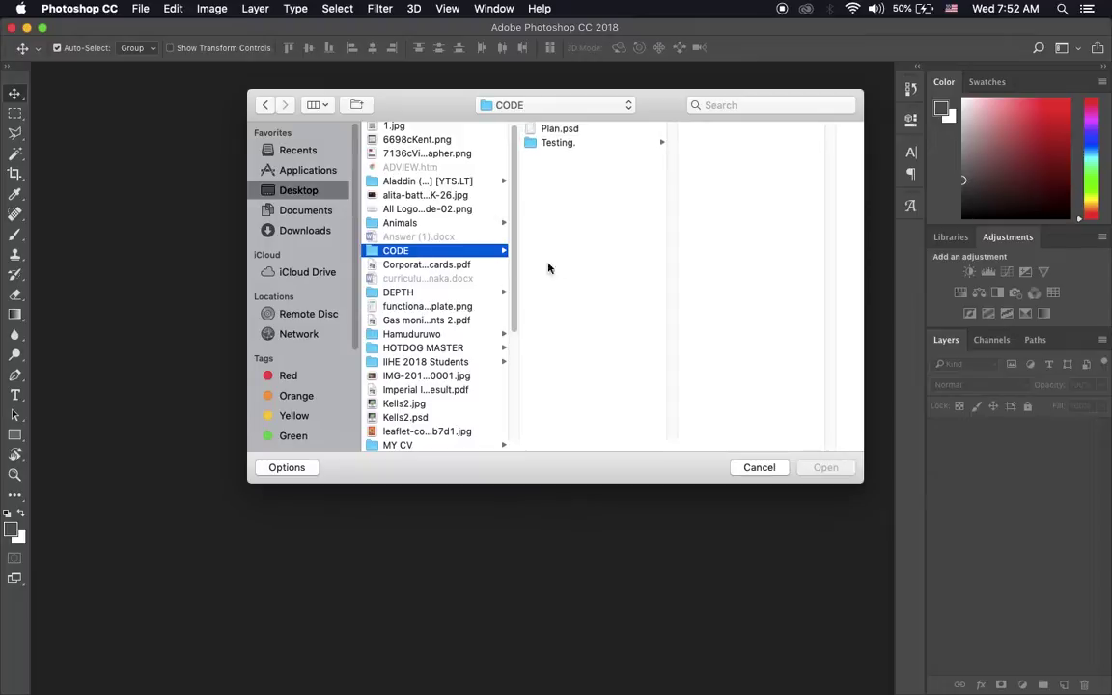
click(563, 129)
click(826, 468)
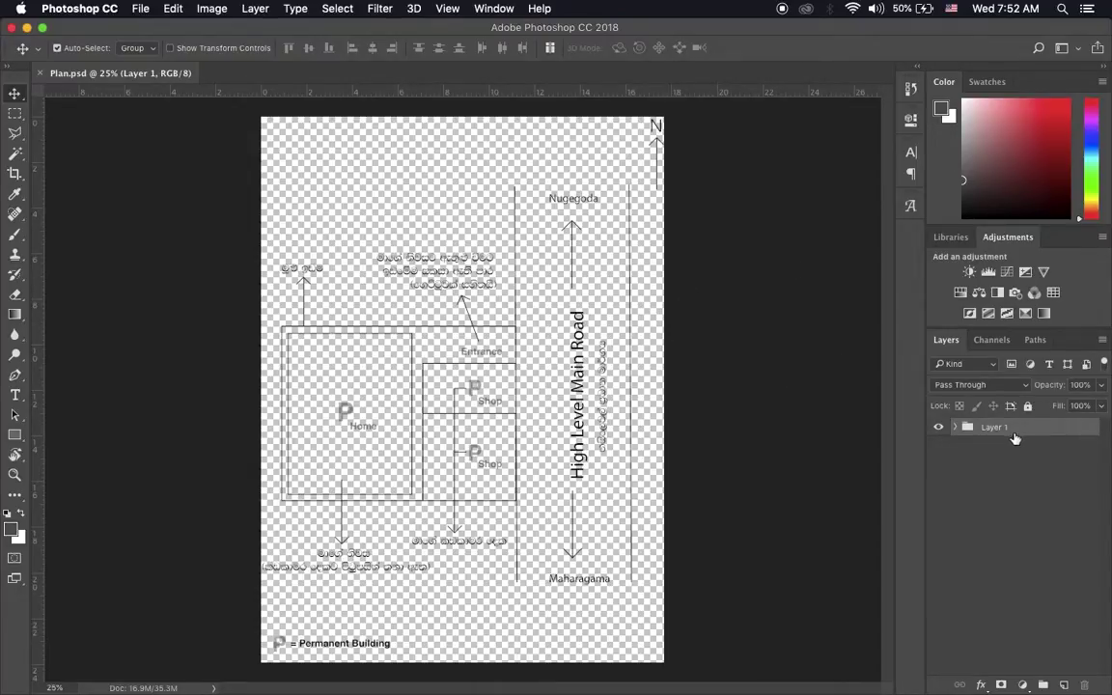
Expand the Layer 1 group to inspect its text layers, collapse it, and switch to Illustrator
click(955, 432)
scroll(996, 492, down, 2)
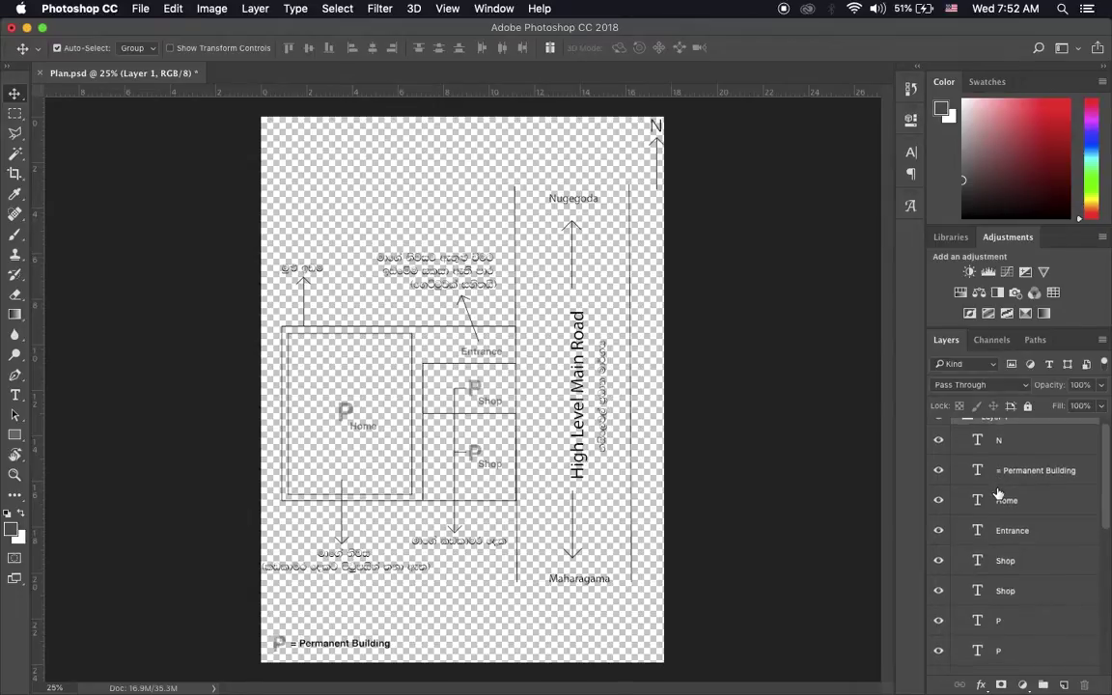
scroll(998, 497, down, 1)
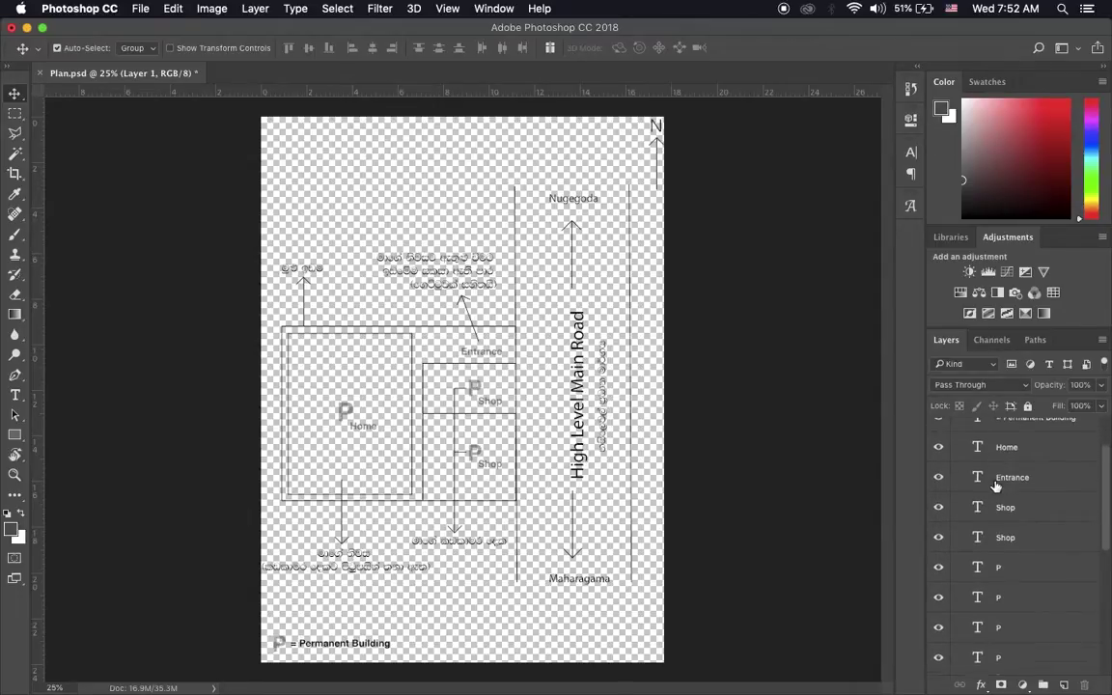
scroll(1000, 531, down, 1)
scroll(1002, 564, down, 4)
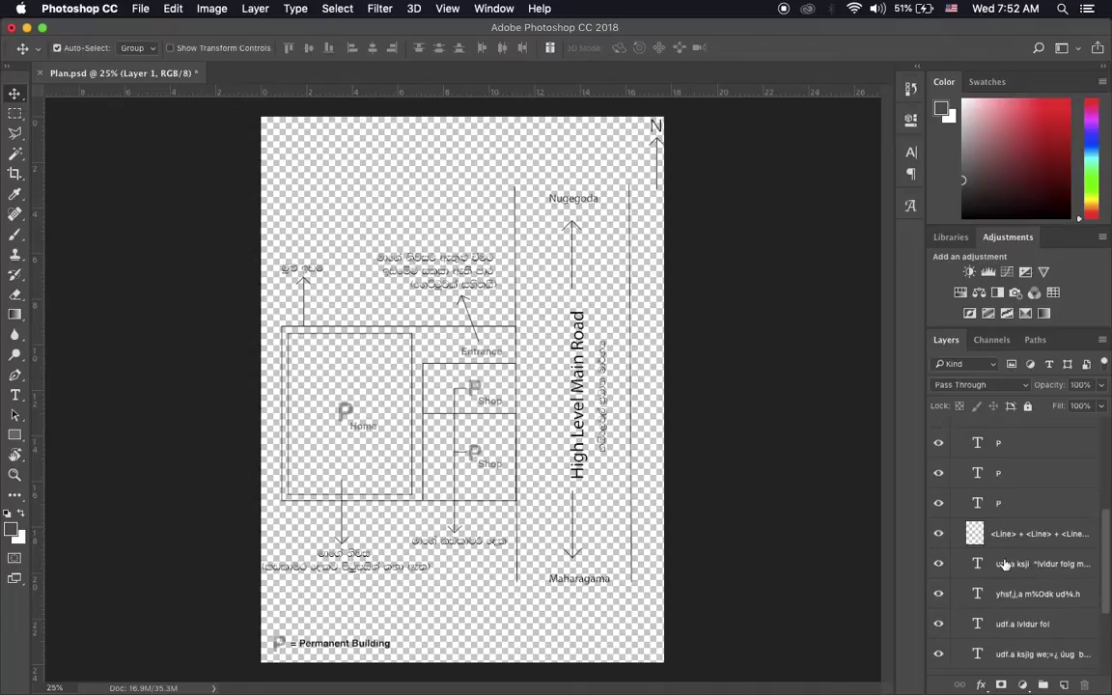
scroll(1000, 538, down, 3)
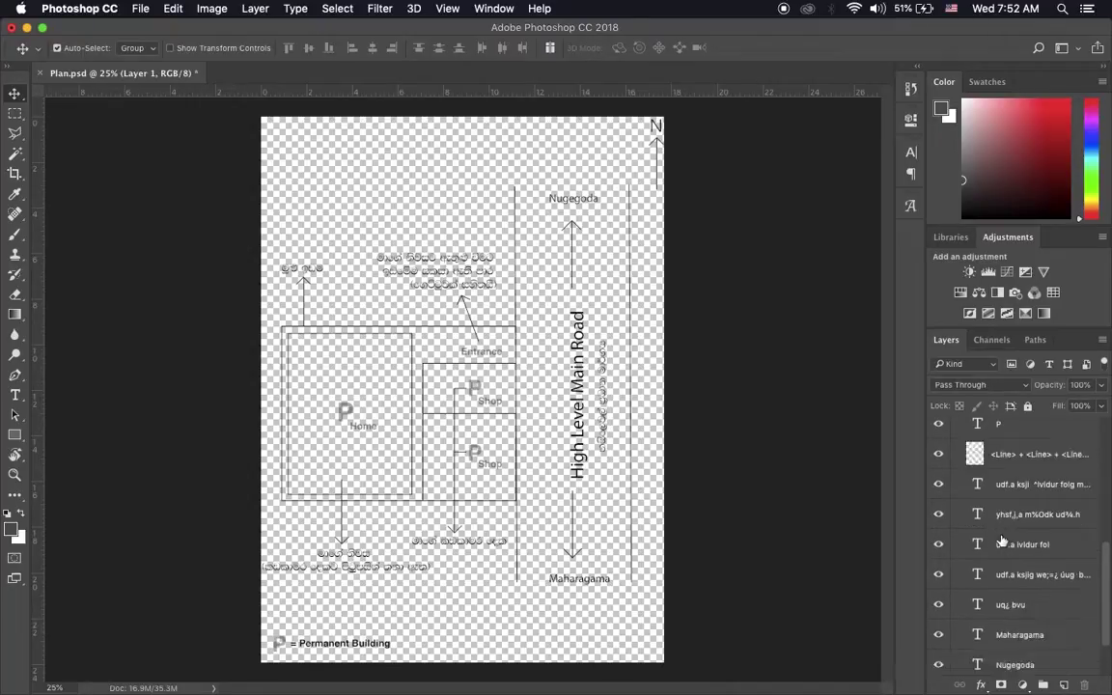
scroll(1000, 537, up, 4)
scroll(1000, 538, up, 6)
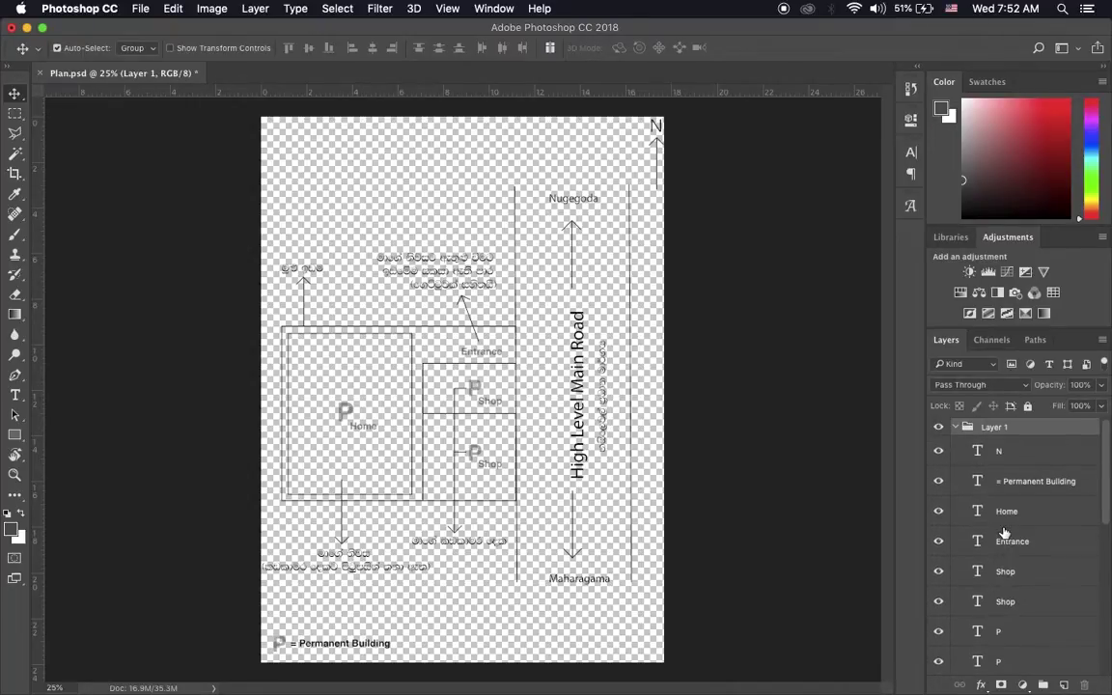
click(956, 426)
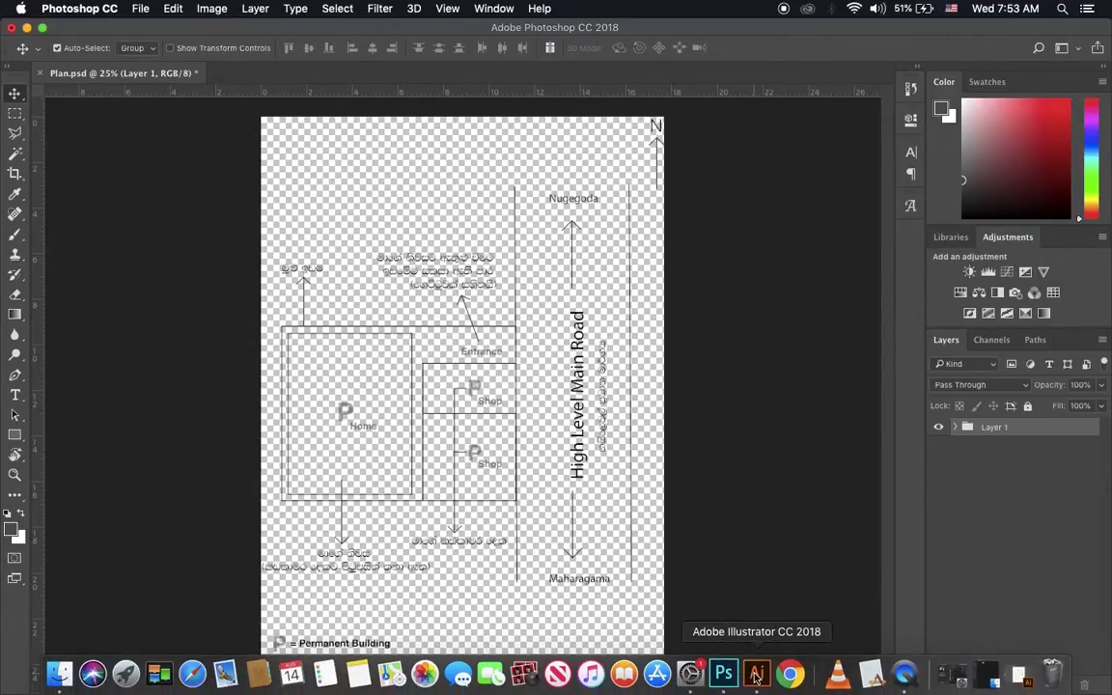
click(756, 675)
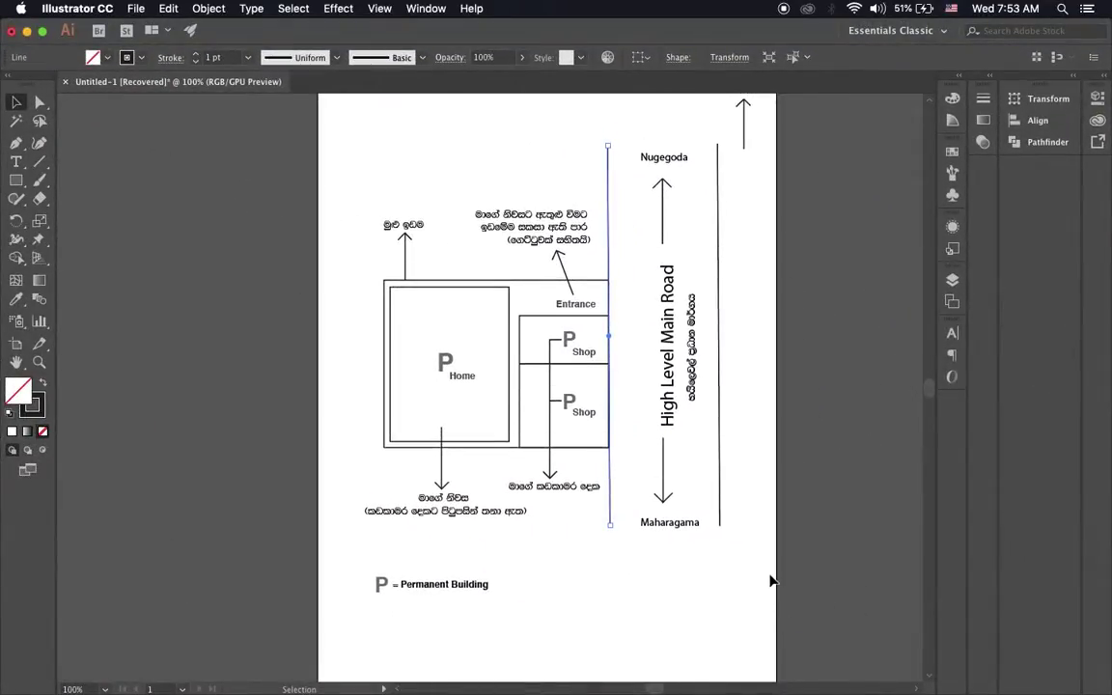
Delete the stray dotted square below the plan and minimise Illustrator to return to Photoshop
scroll(771, 580, down, 5)
scroll(578, 499, up, 2)
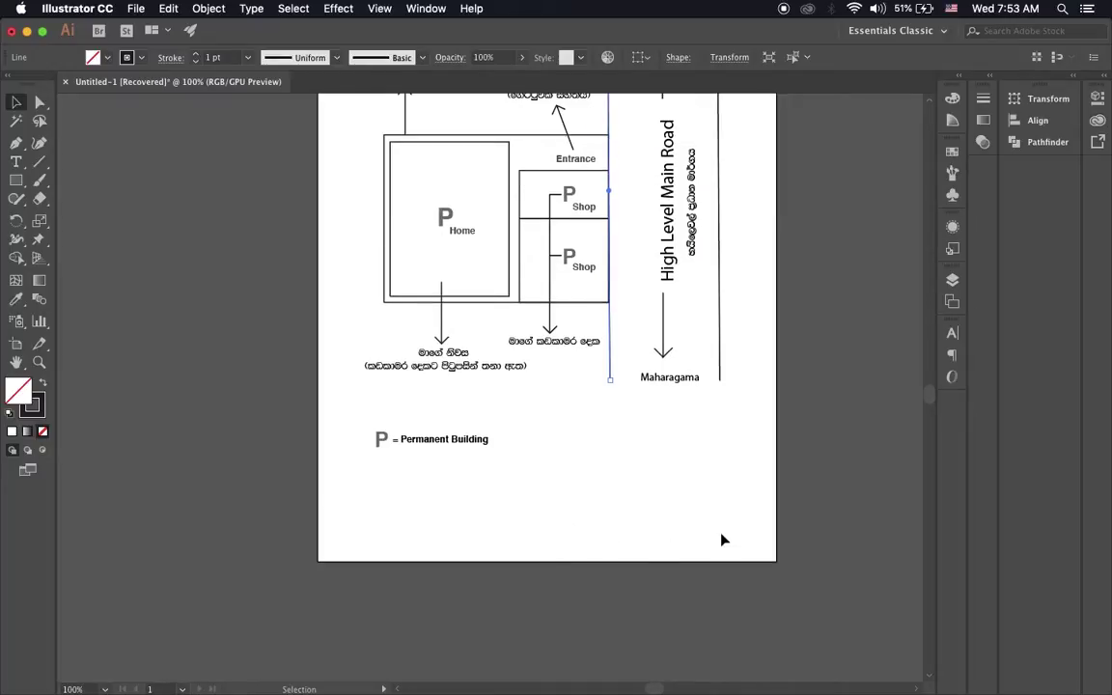
click(531, 529)
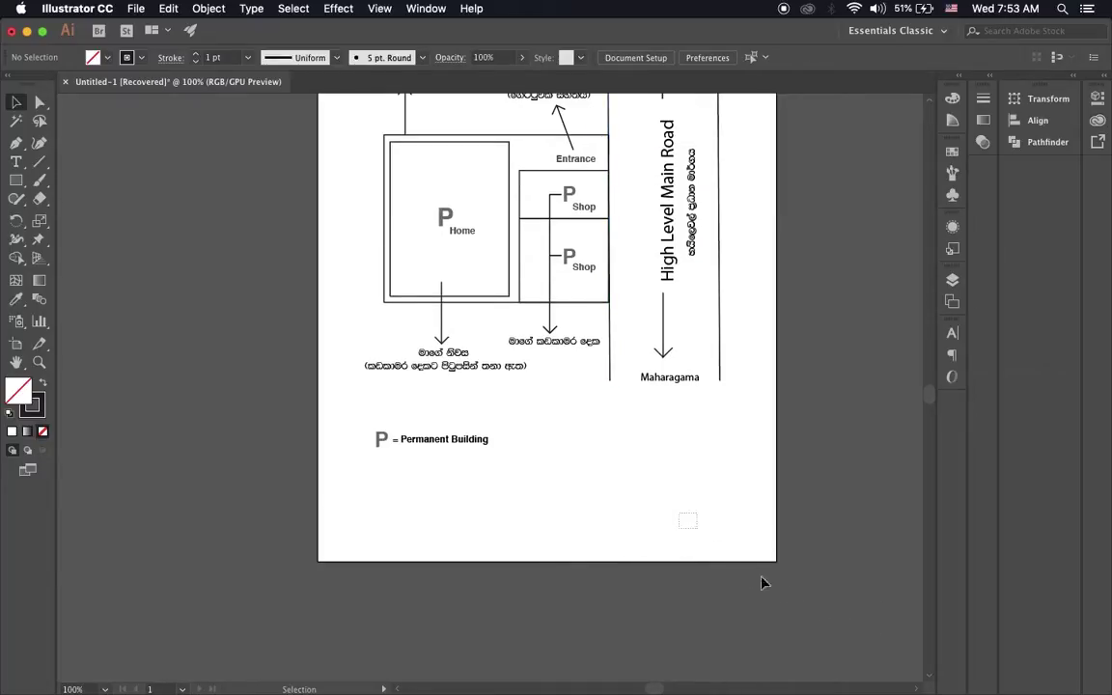
drag(762, 582, 681, 533)
key(Delete)
drag(637, 474, 781, 619)
drag(610, 504, 777, 652)
scroll(547, 398, up, 5)
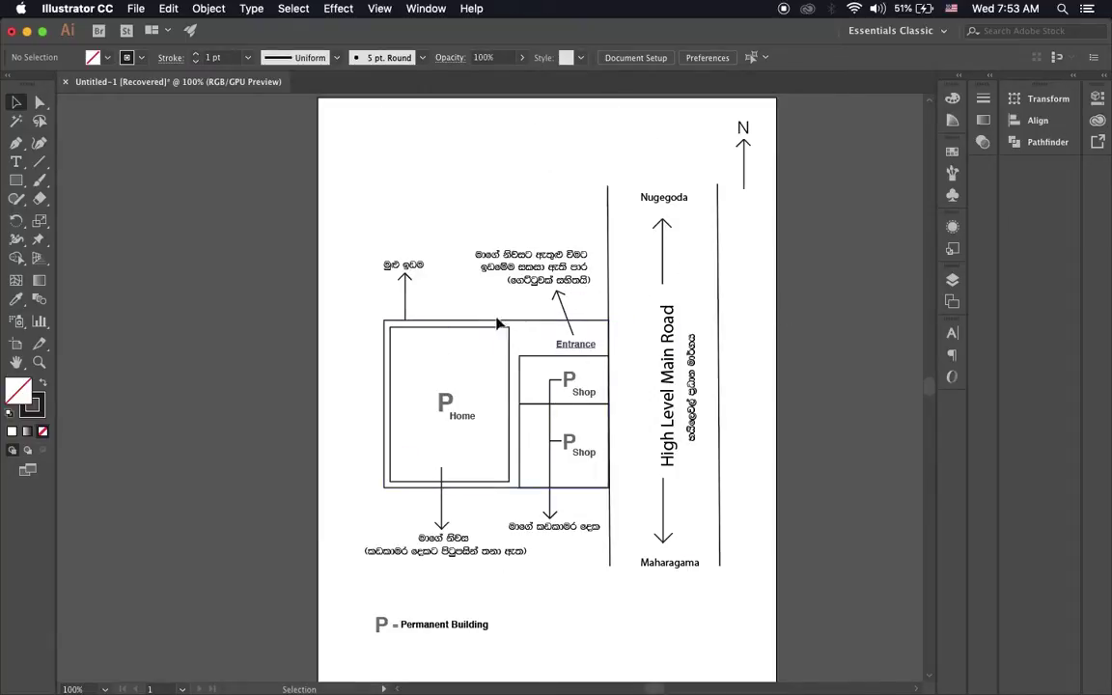
click(26, 31)
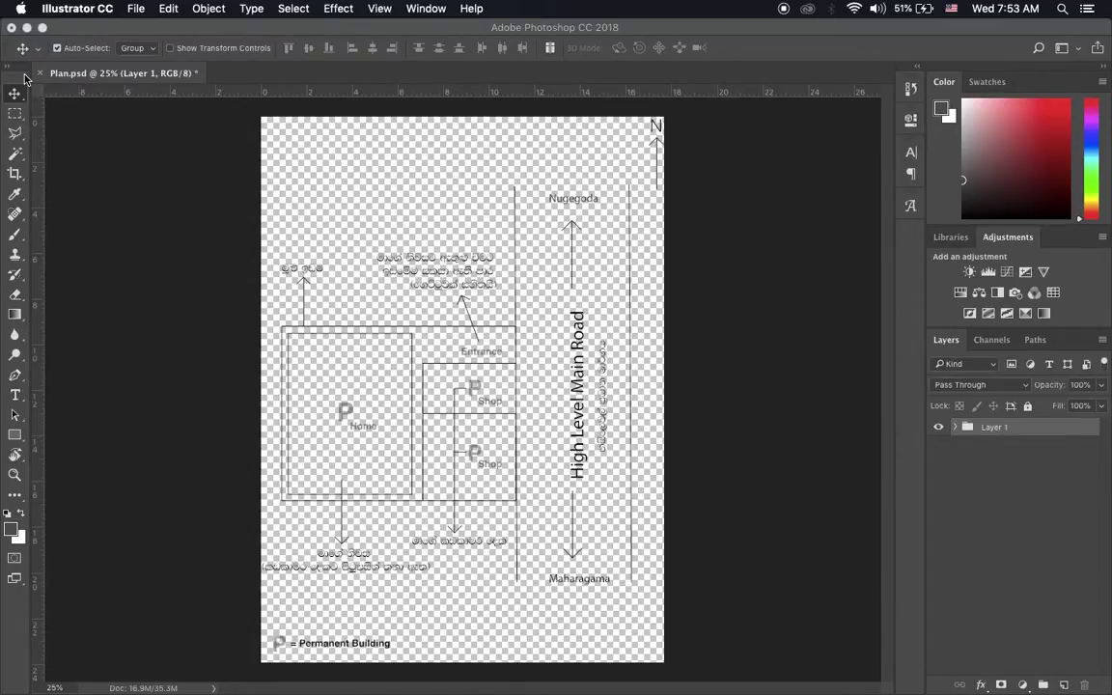
Draw a page-sized rectangle and fill it with white
click(19, 438)
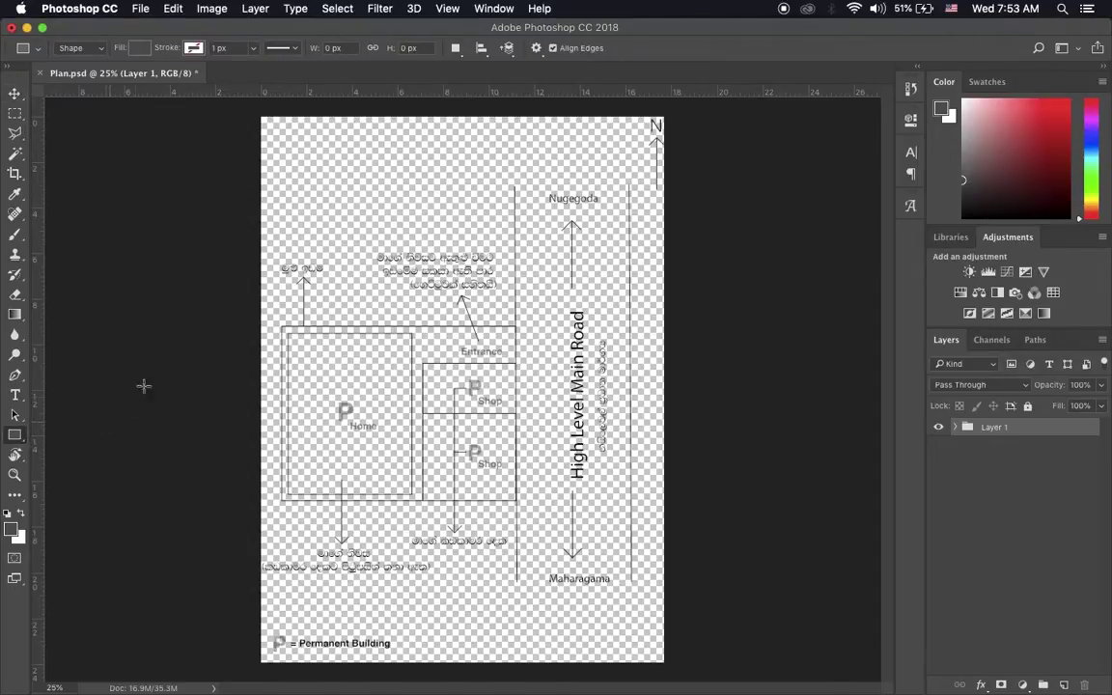
mouse_move(255, 116)
mouse_down()
mouse_move(568, 426)
mouse_move(673, 666)
mouse_up()
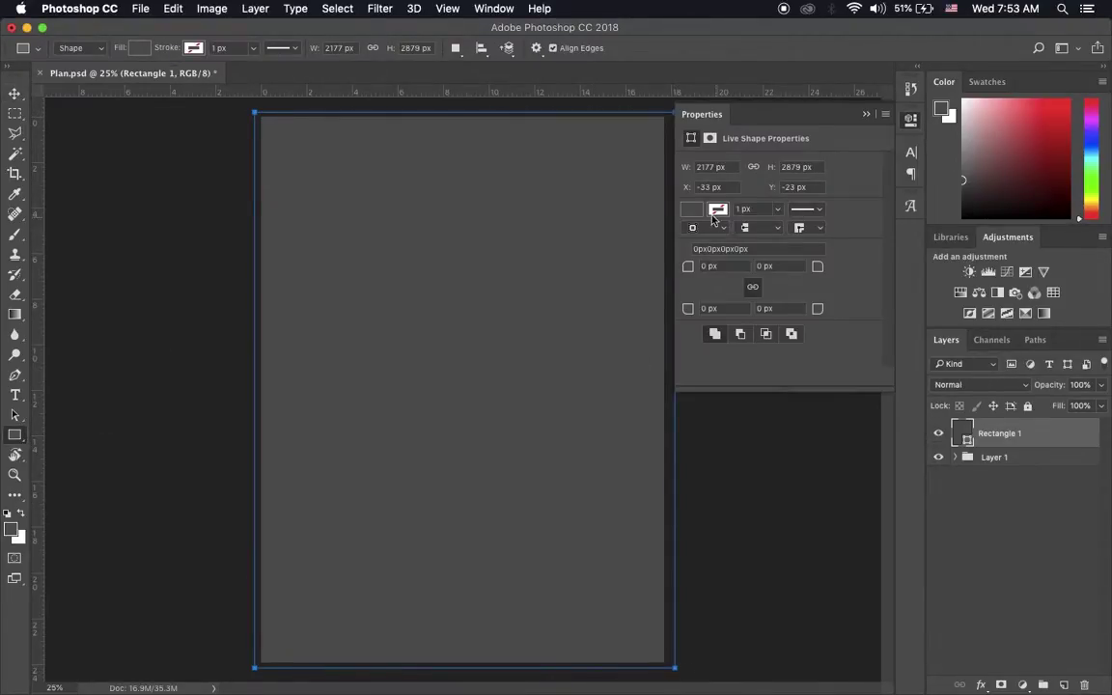
click(691, 209)
click(691, 291)
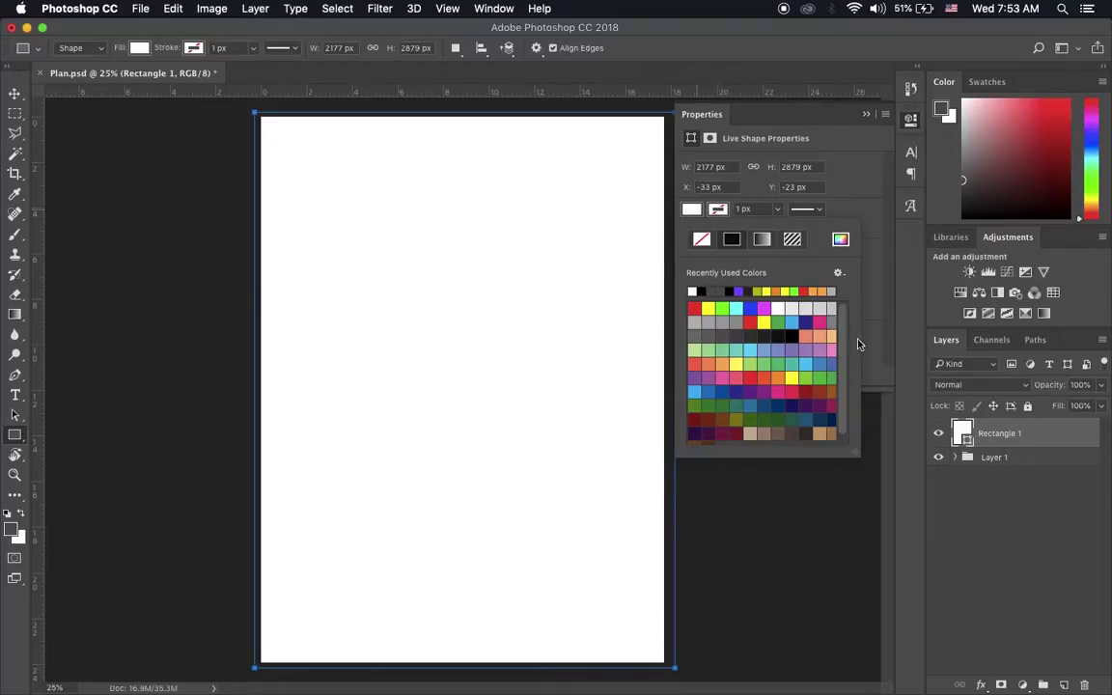
click(1042, 433)
Move the rectangle layer below the Layer 1 group and rename it BG
drag(1043, 433, 1044, 478)
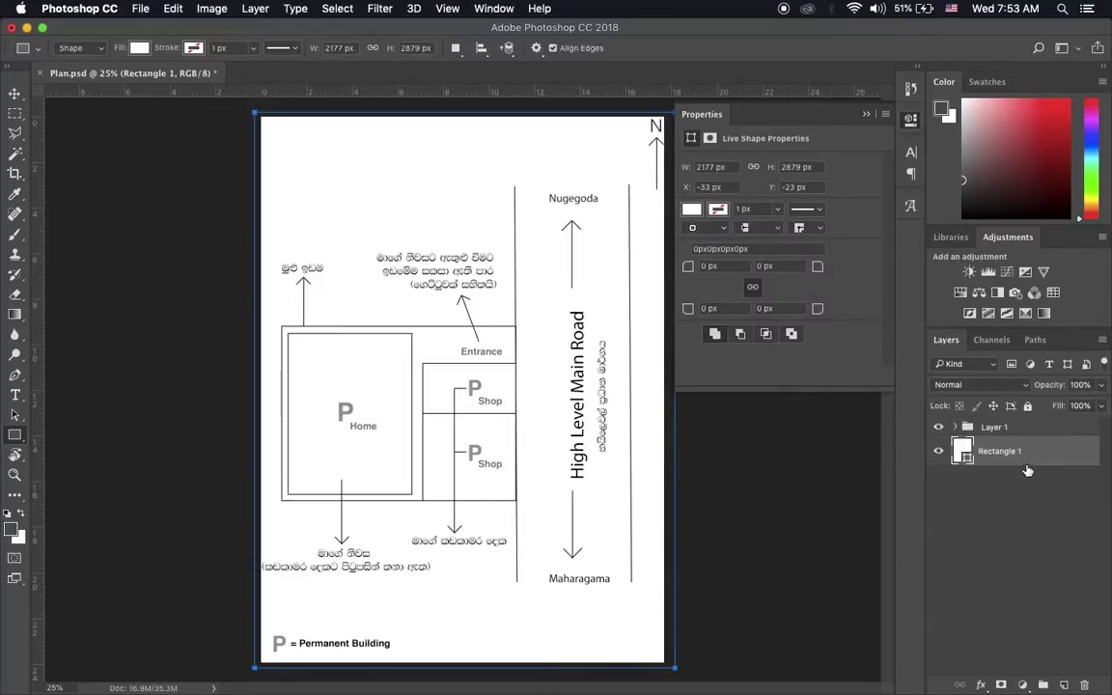
double_click(1013, 451)
text(BG)
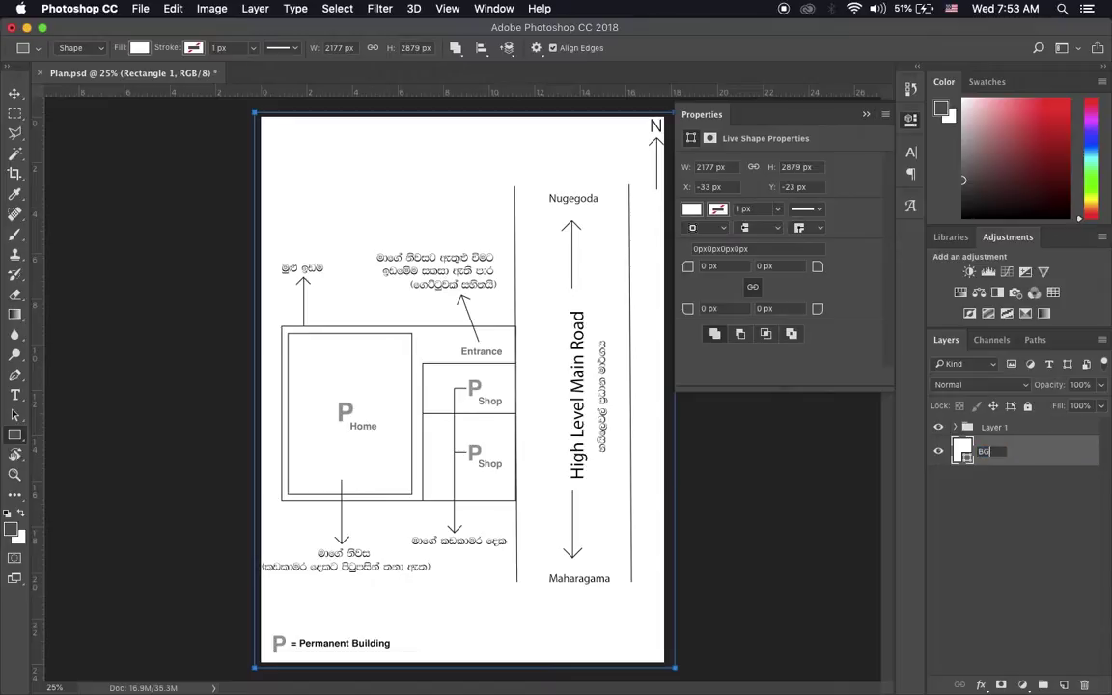
key(Return)
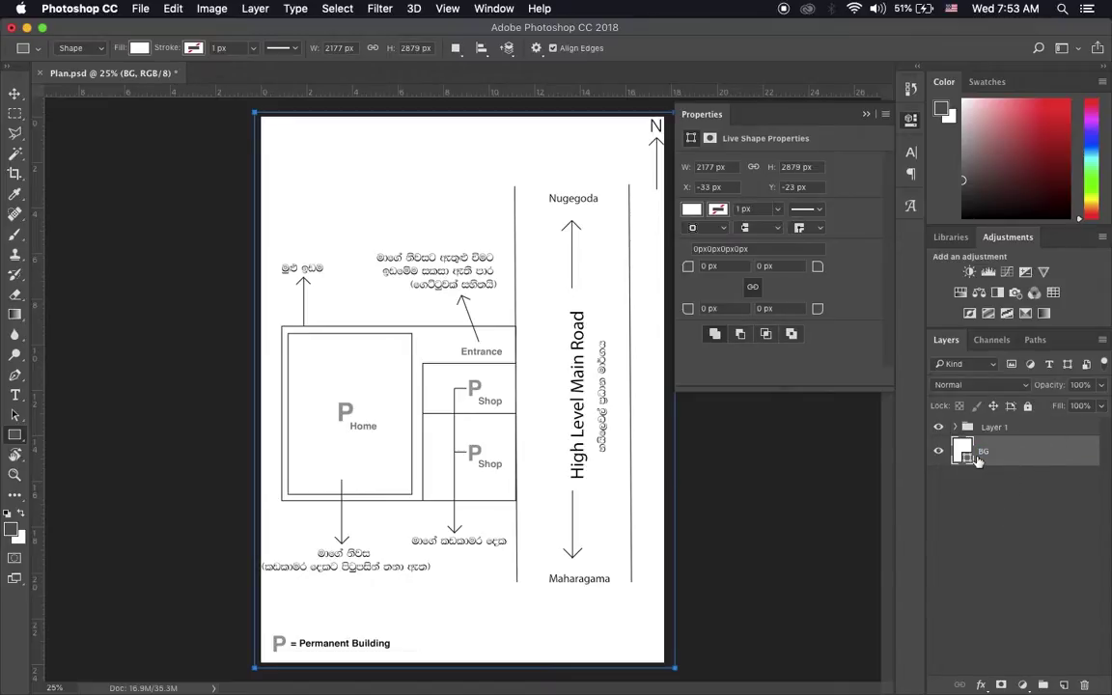
click(15, 93)
Deselect all layers and nudge the plan slightly right, then back left
click(147, 236)
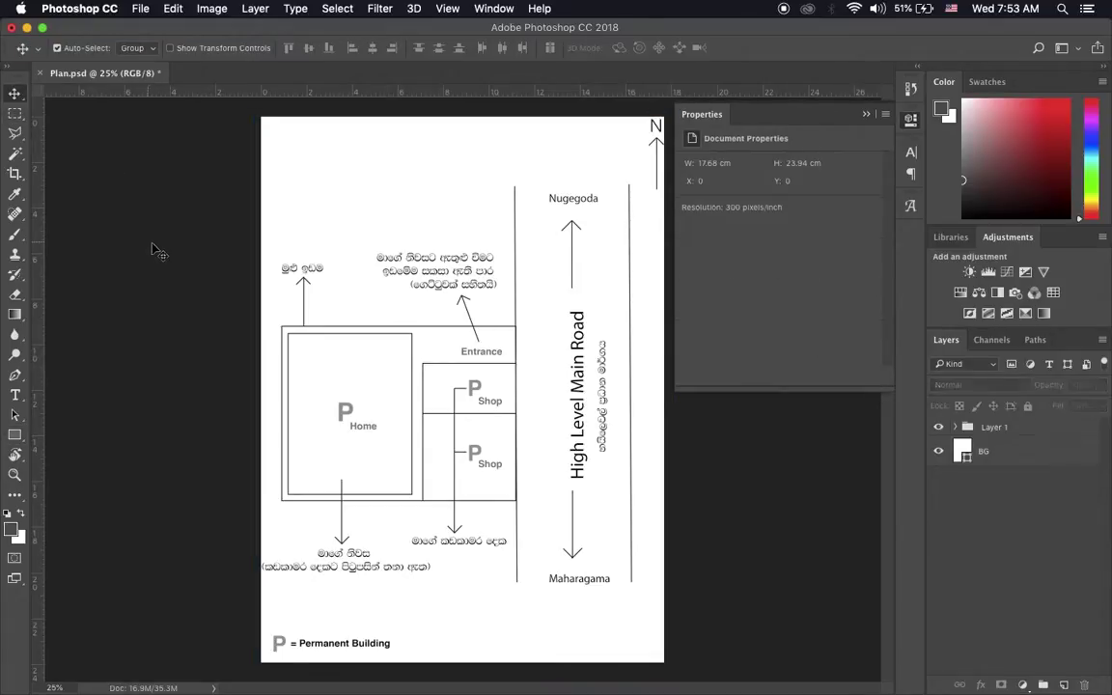
click(866, 114)
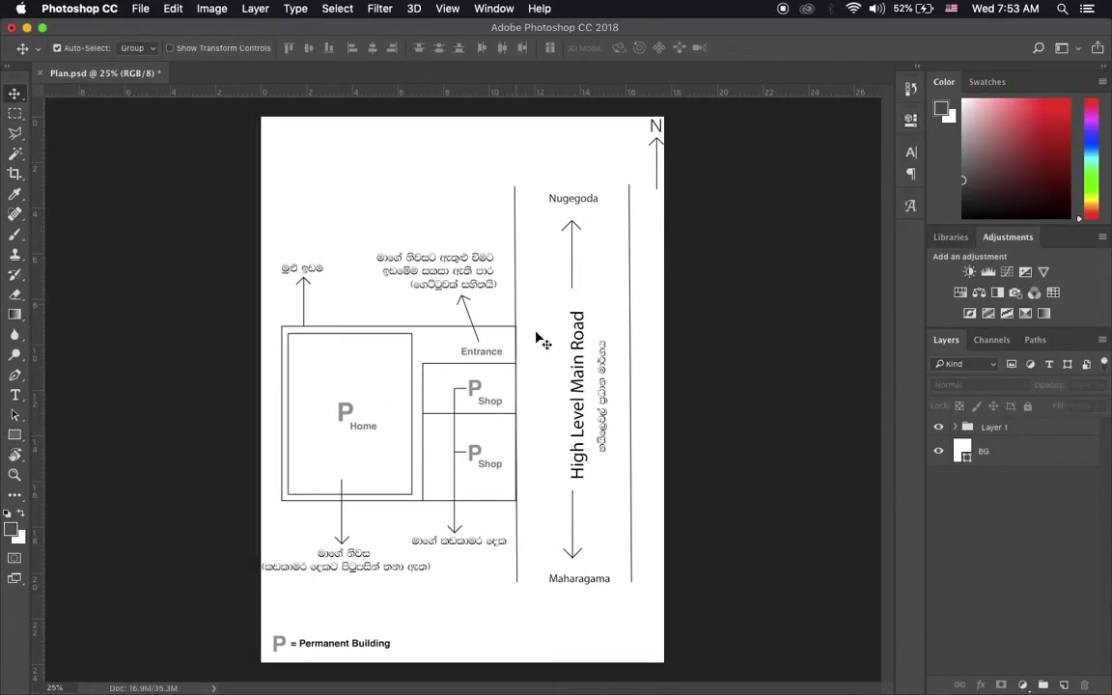
drag(521, 218, 519, 216)
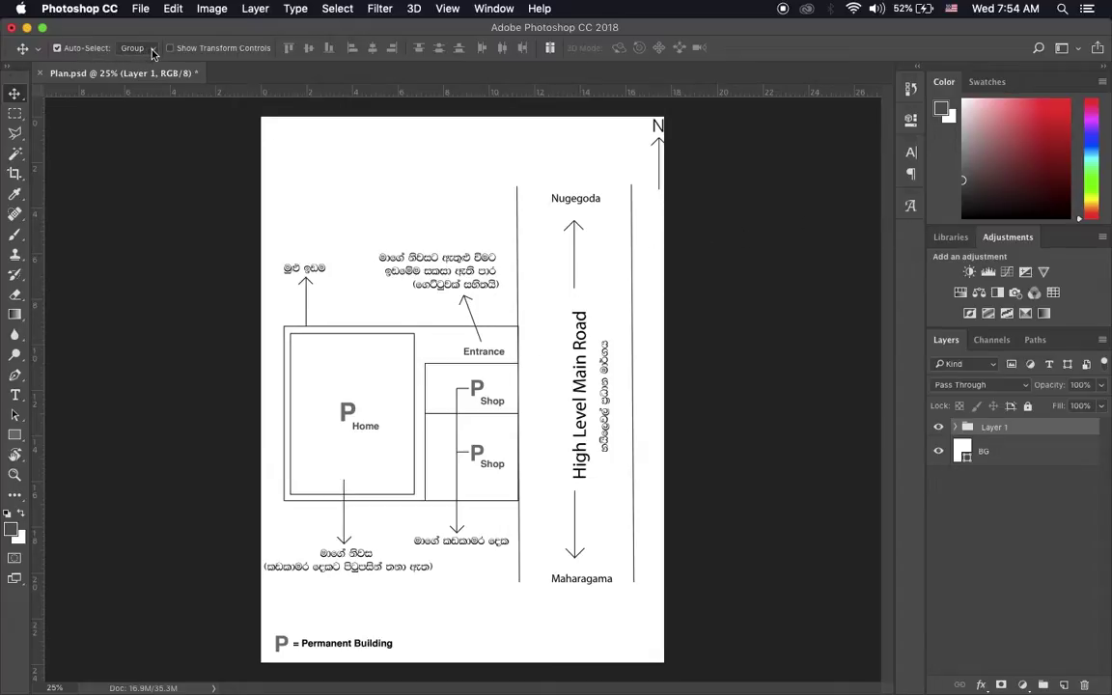
drag(389, 331, 383, 336)
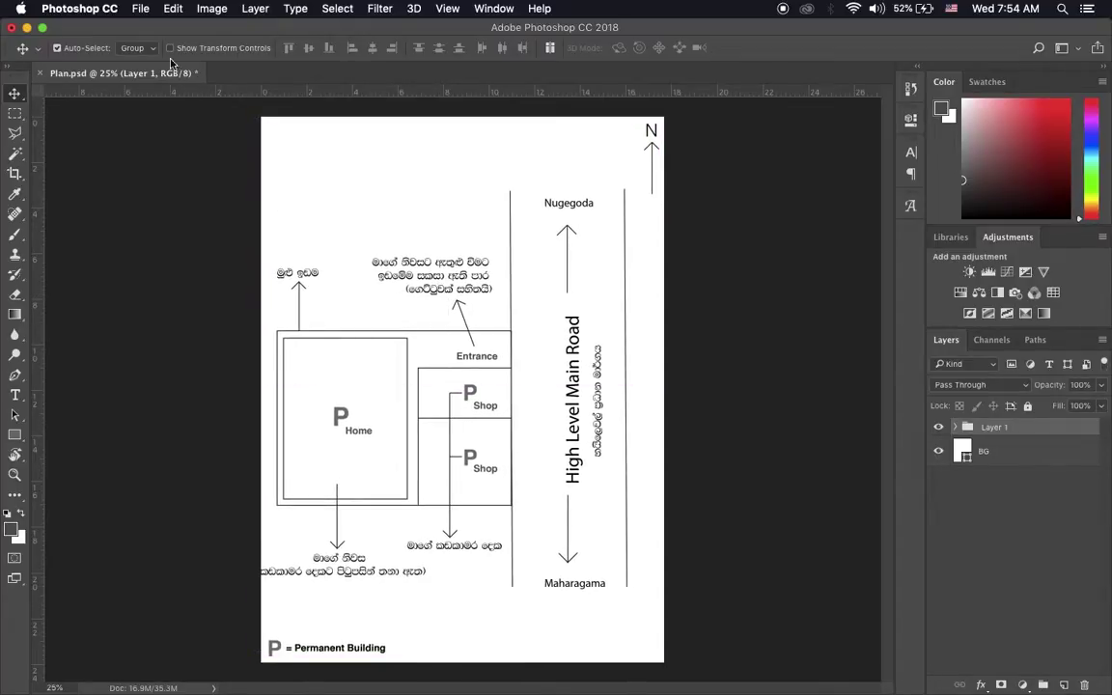
Set Auto-Select to Layer and nudge the Sinhala note above the entrance upward
click(143, 48)
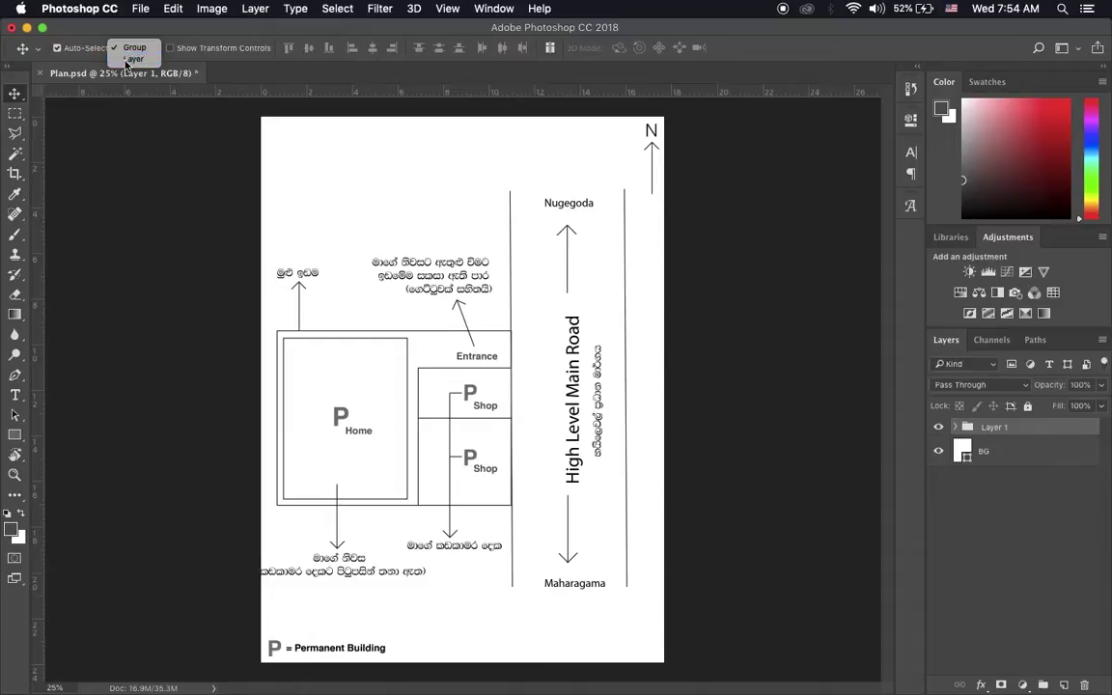
click(126, 60)
click(410, 267)
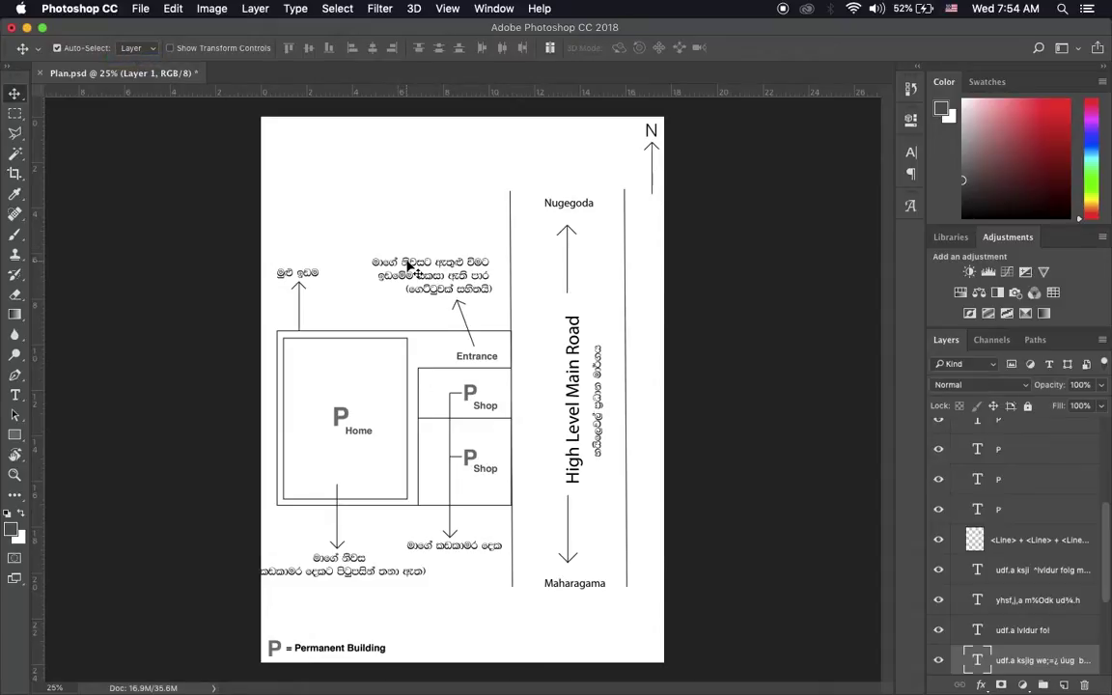
drag(410, 266, 409, 267)
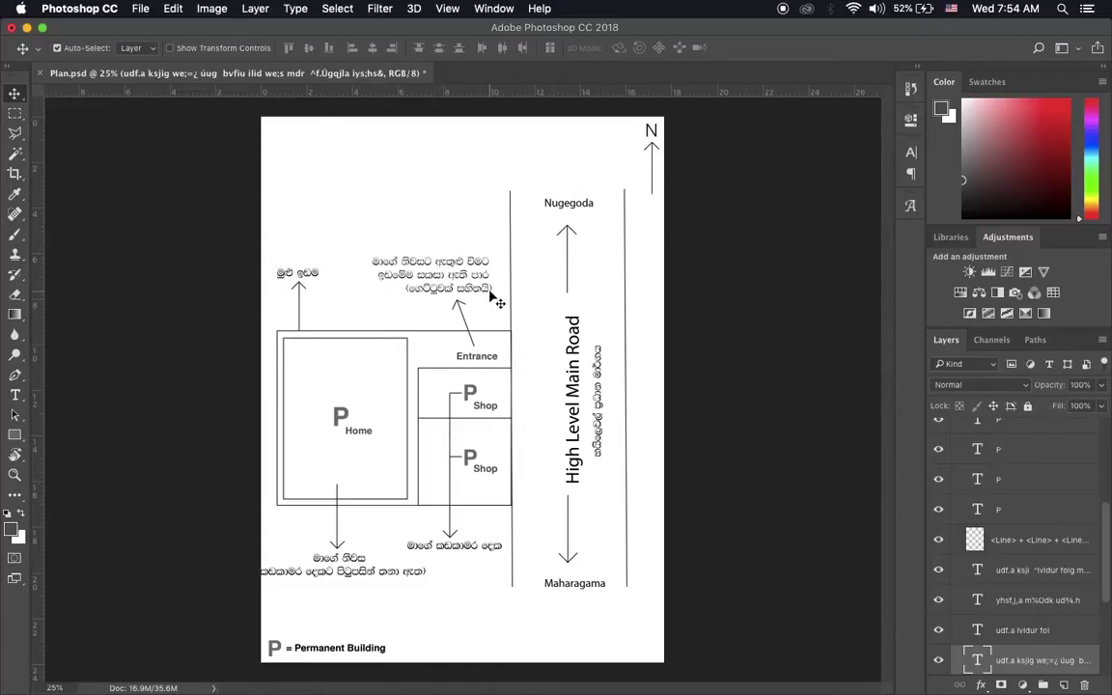
Replace the Sinhala note's text by pasting over it with the Type tool
key(t)
drag(493, 289, 375, 262)
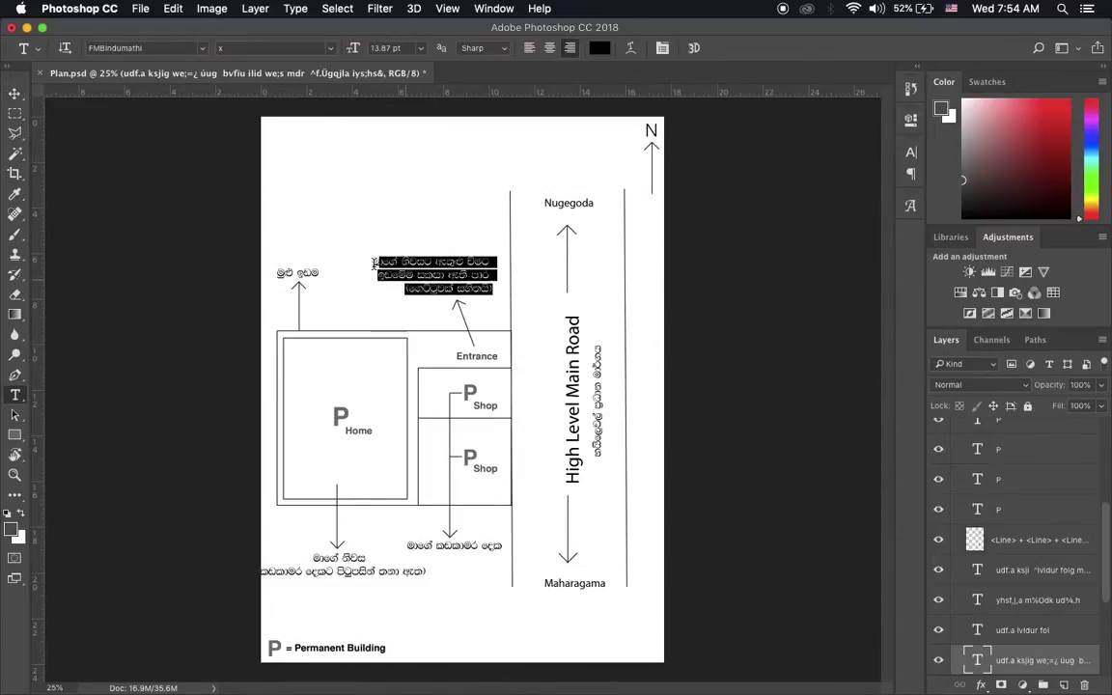
key(ctrl+v)
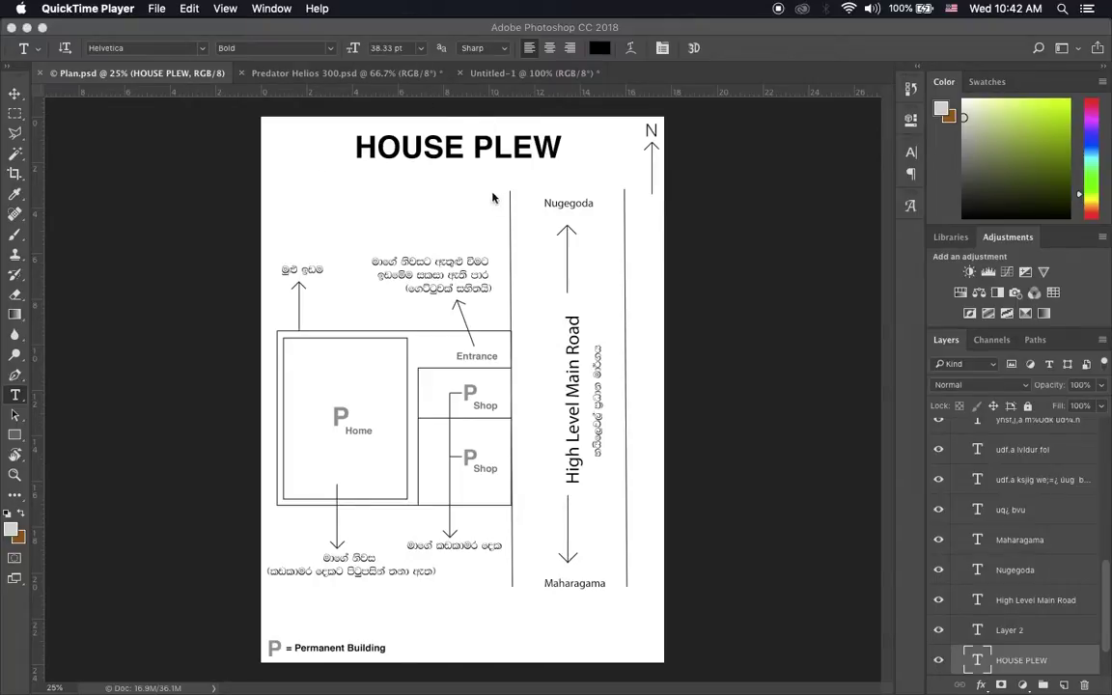
Switch from Photoshop to the blank Untitled-1 document in Illustrator
click(429, 30)
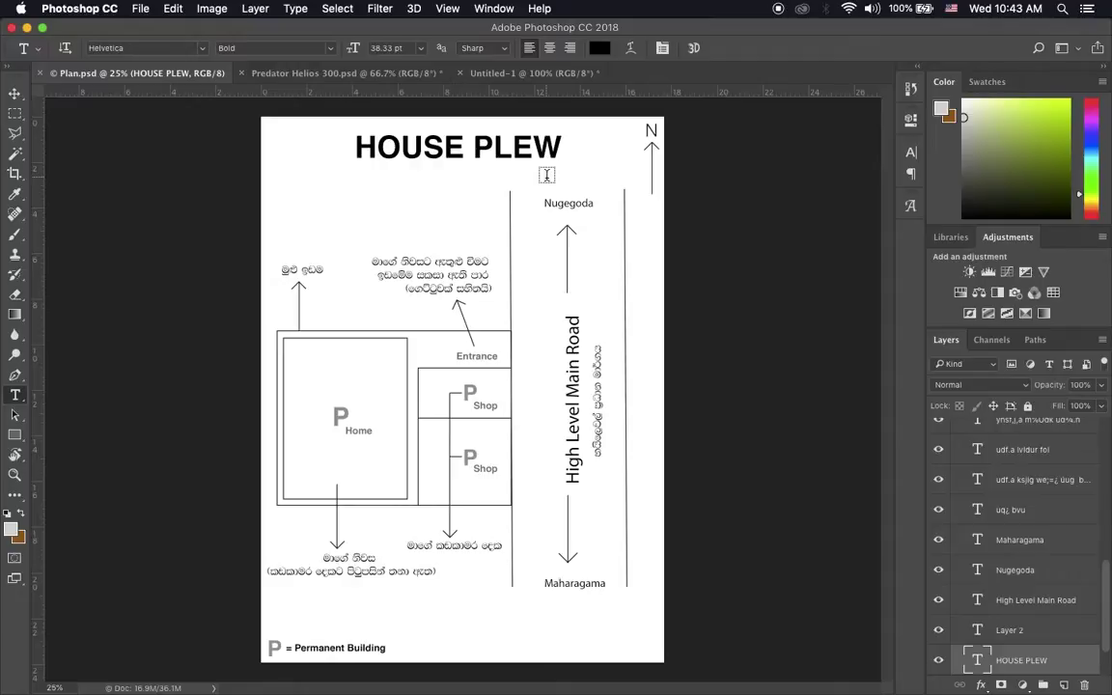
click(773, 674)
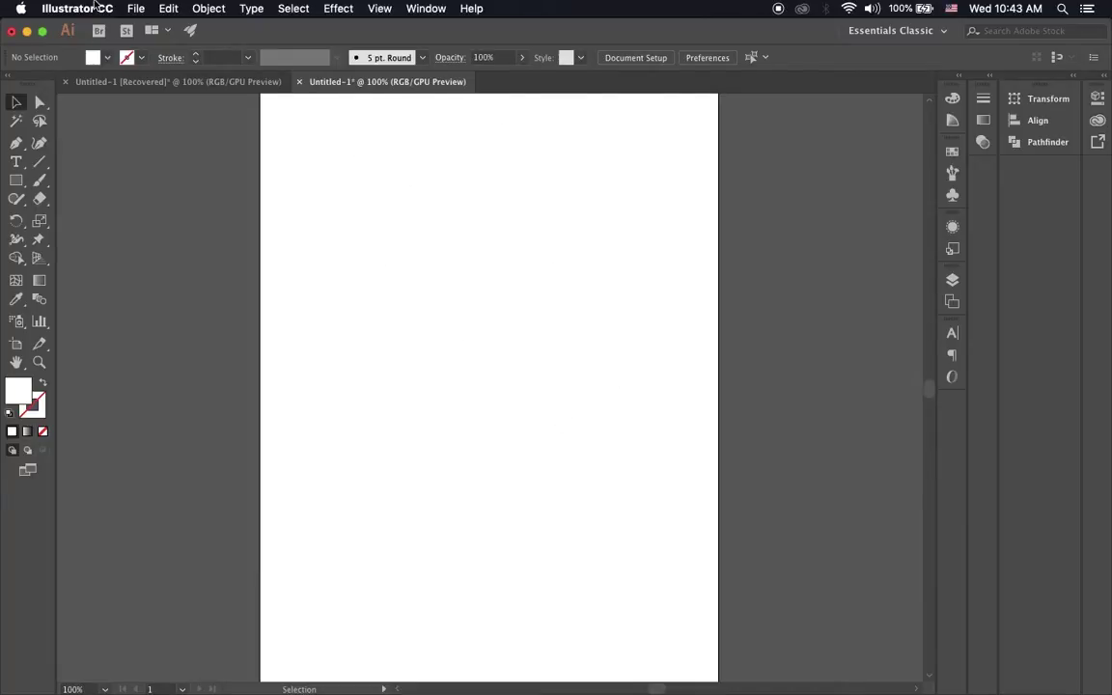
Place Plan.psd linked at the artboard's upper left, then edit its original in Photoshop
click(136, 10)
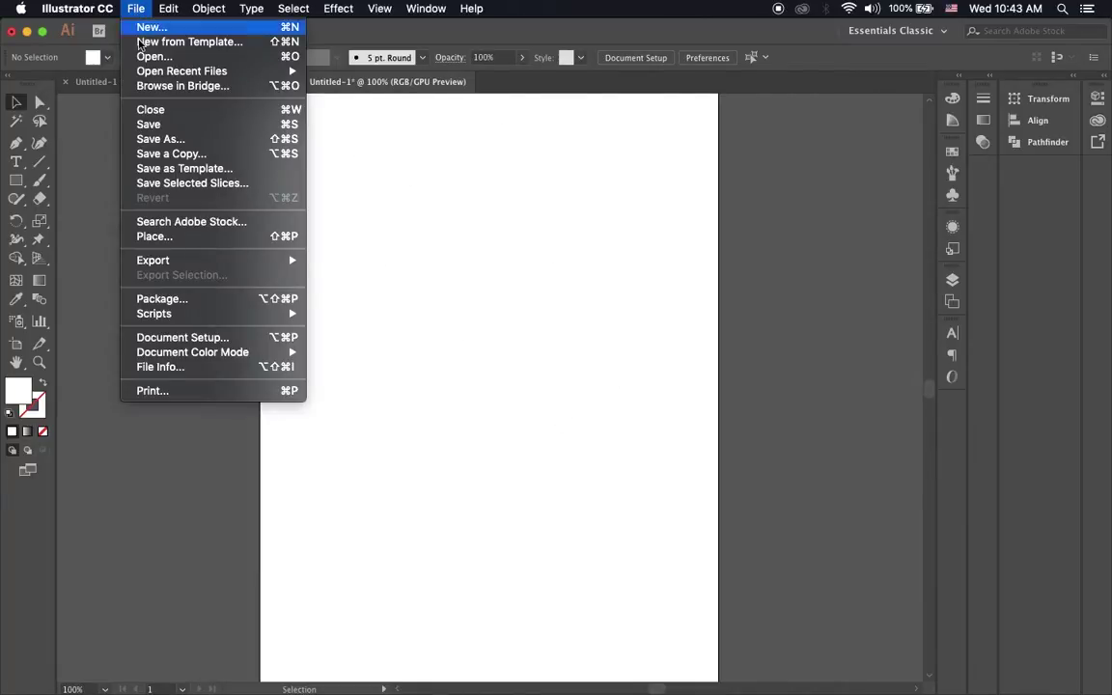
click(167, 239)
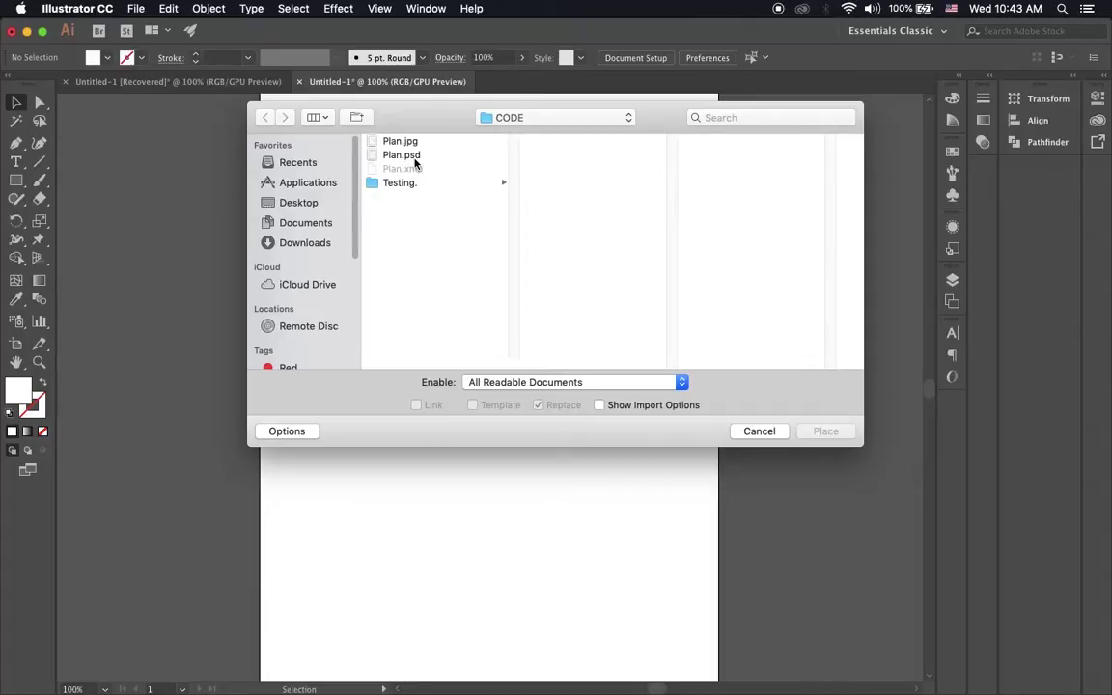
click(404, 157)
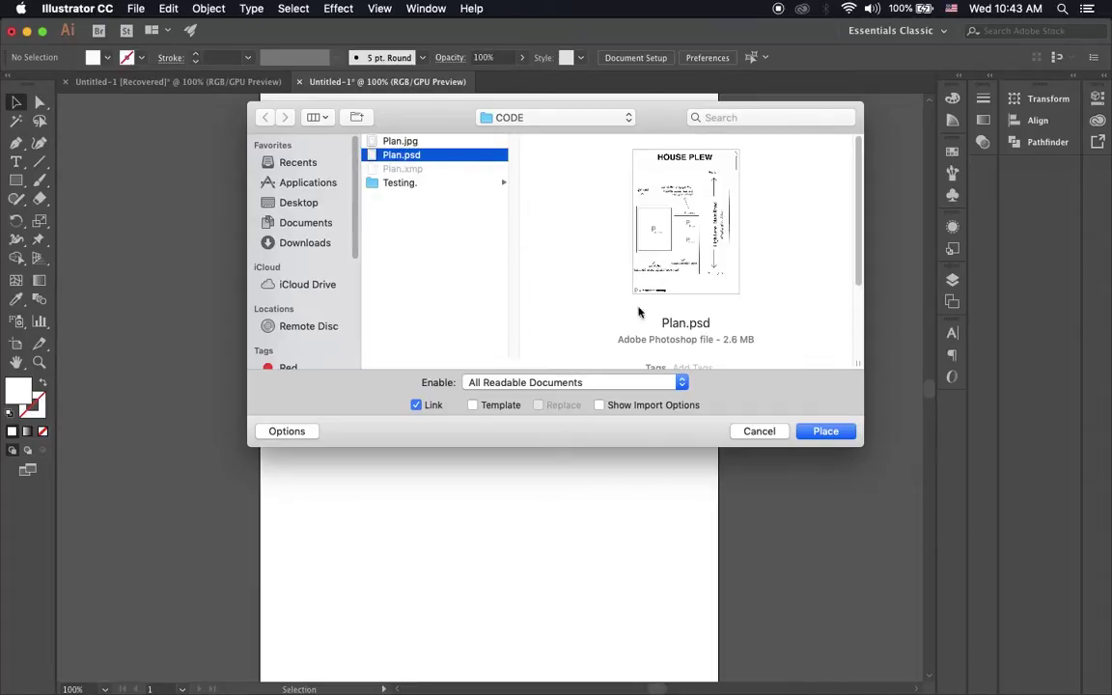
click(834, 434)
click(323, 155)
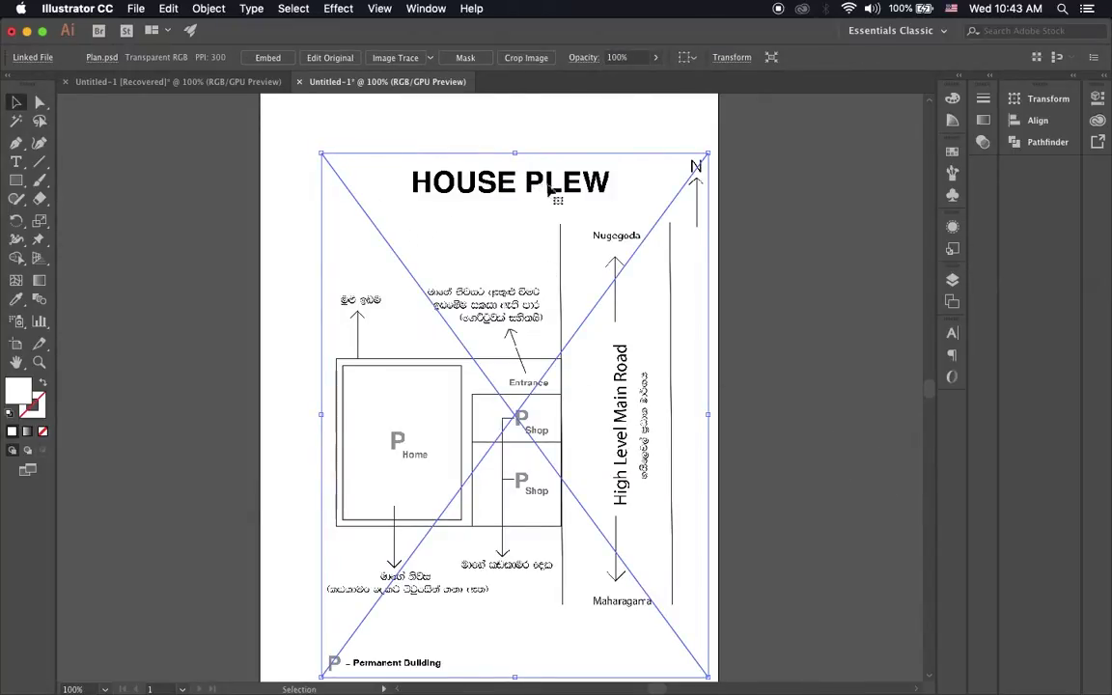
drag(606, 443, 580, 421)
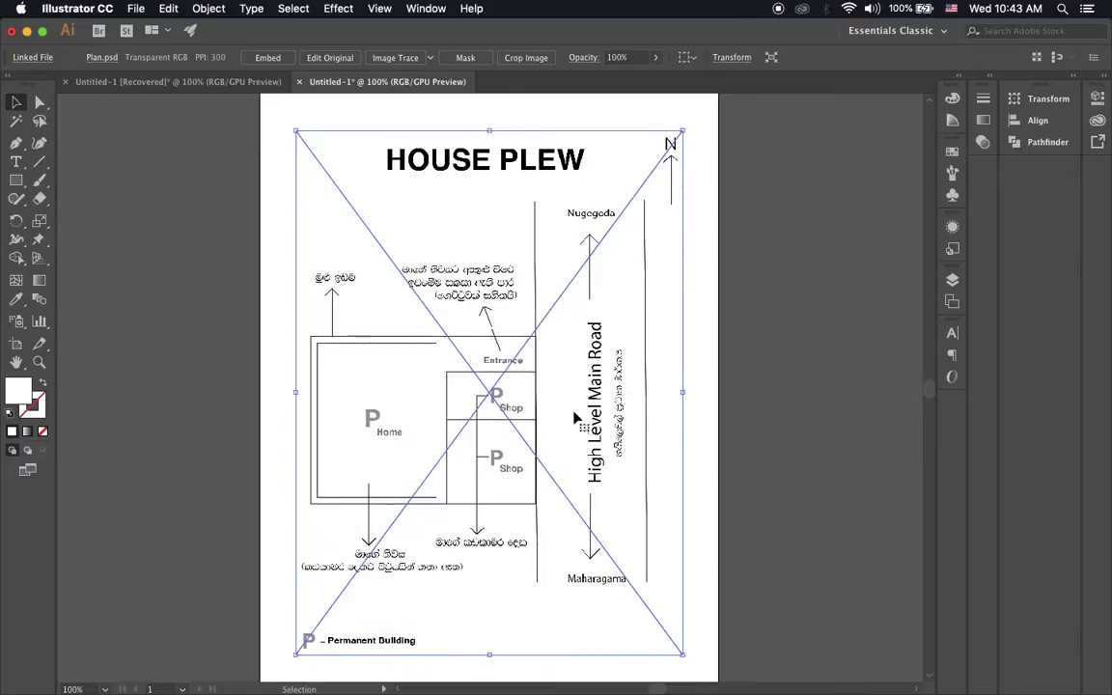
click(329, 60)
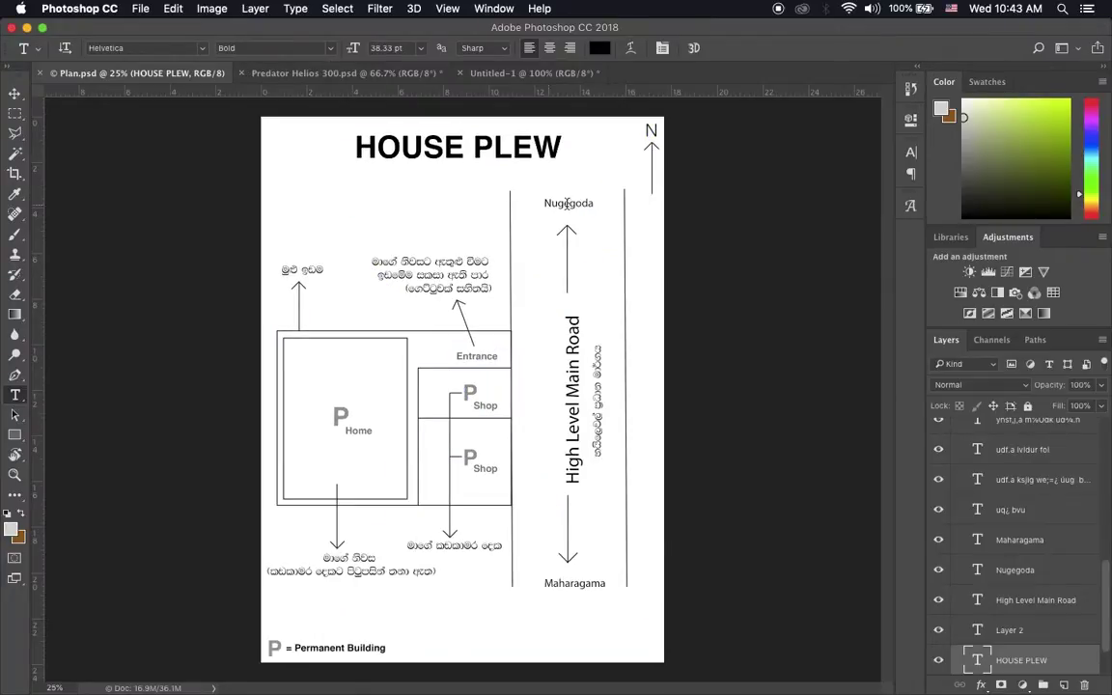
Correct the title from HOUSE PLEW to HOUSE PLAN and save Plan.psd
drag(550, 150, 518, 146)
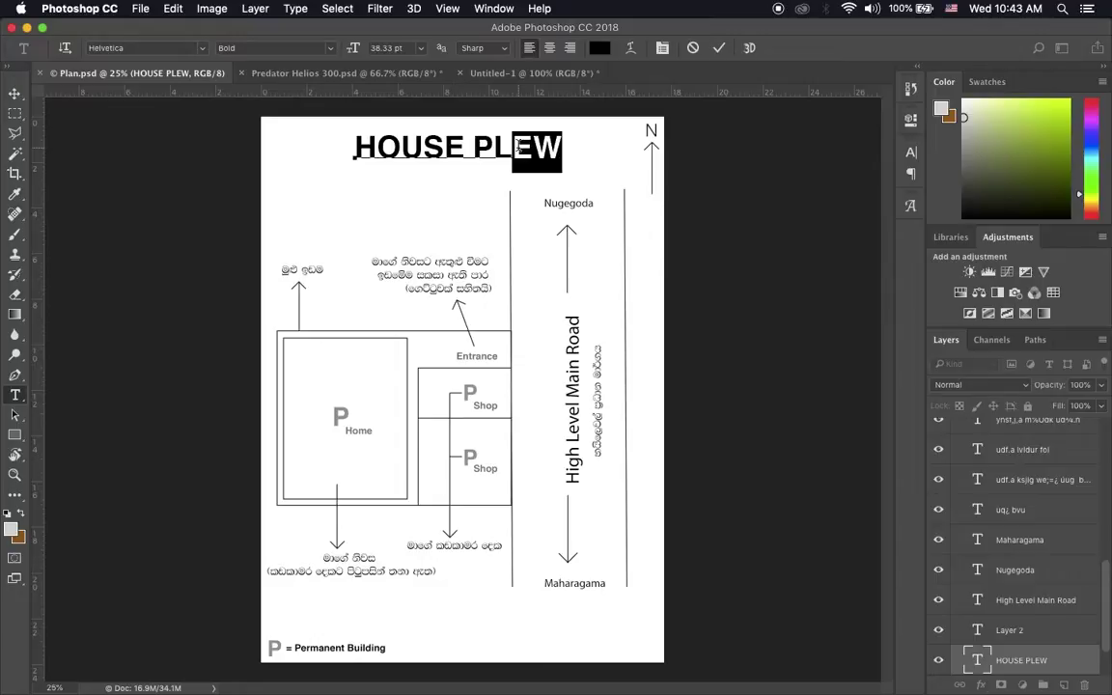
text(AN)
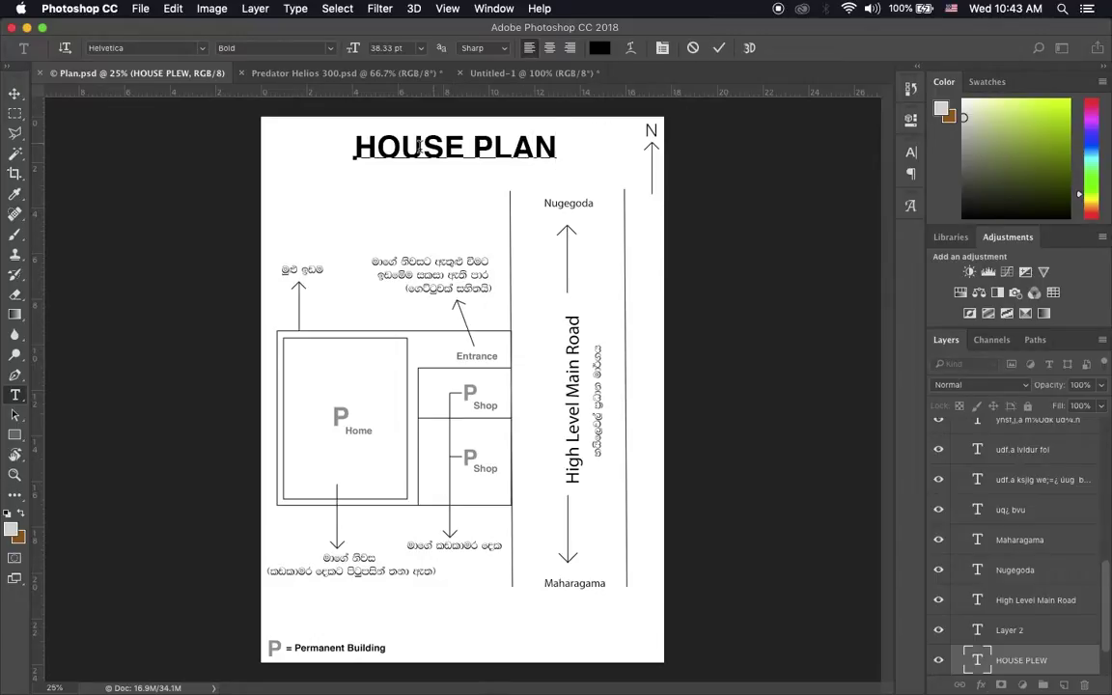
click(719, 48)
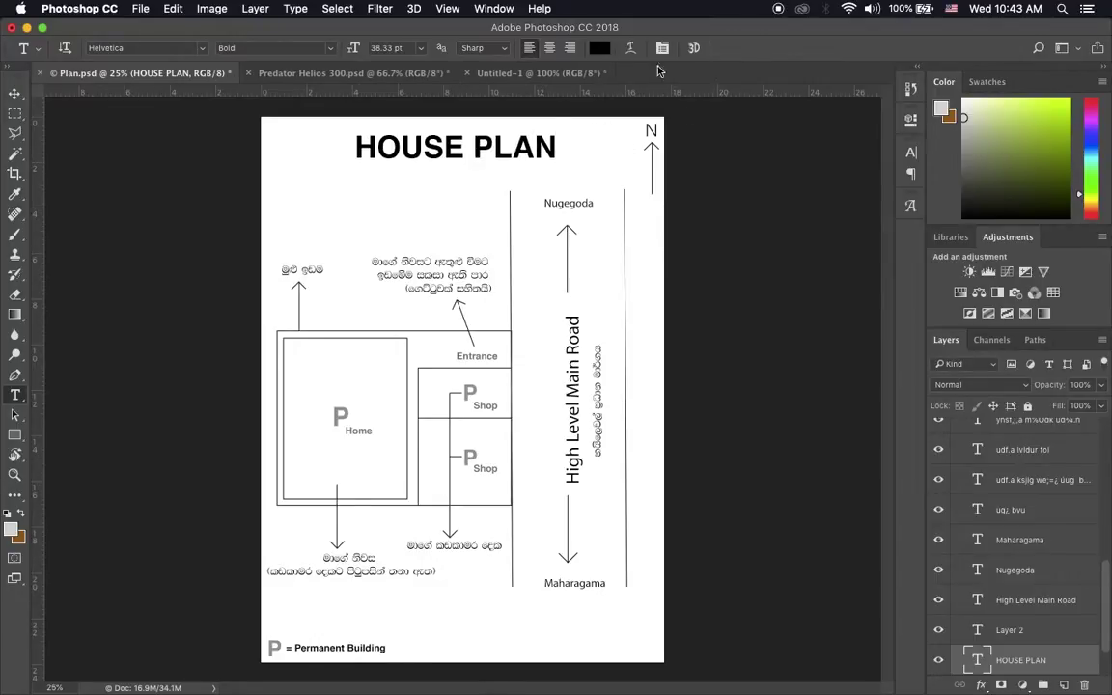
click(134, 11)
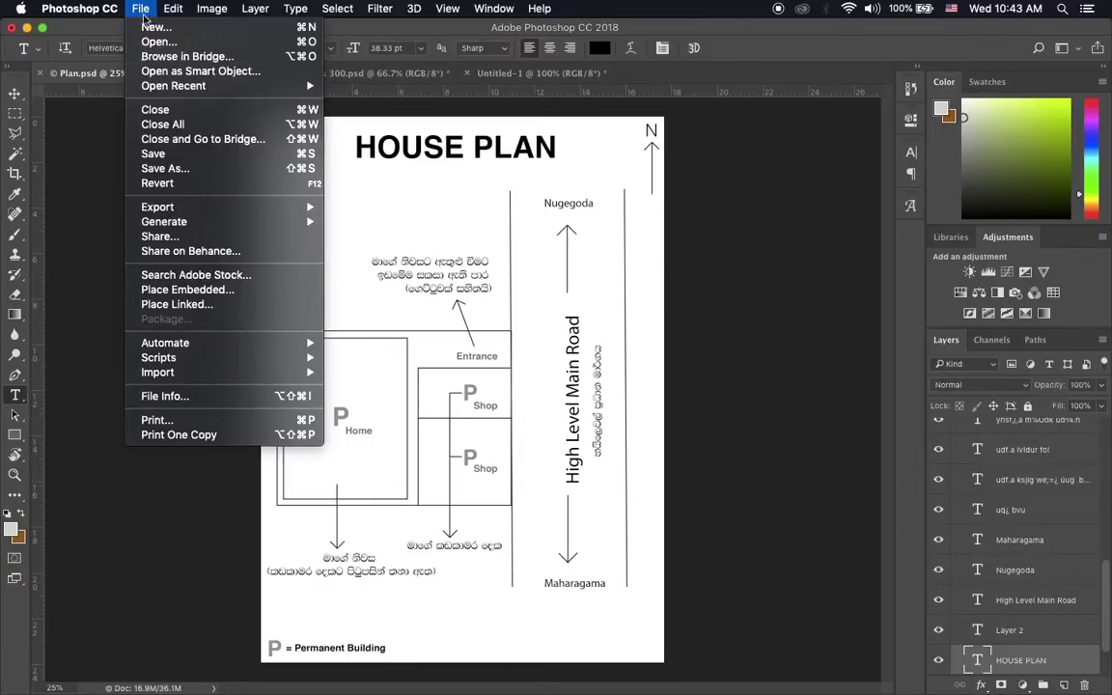
click(150, 154)
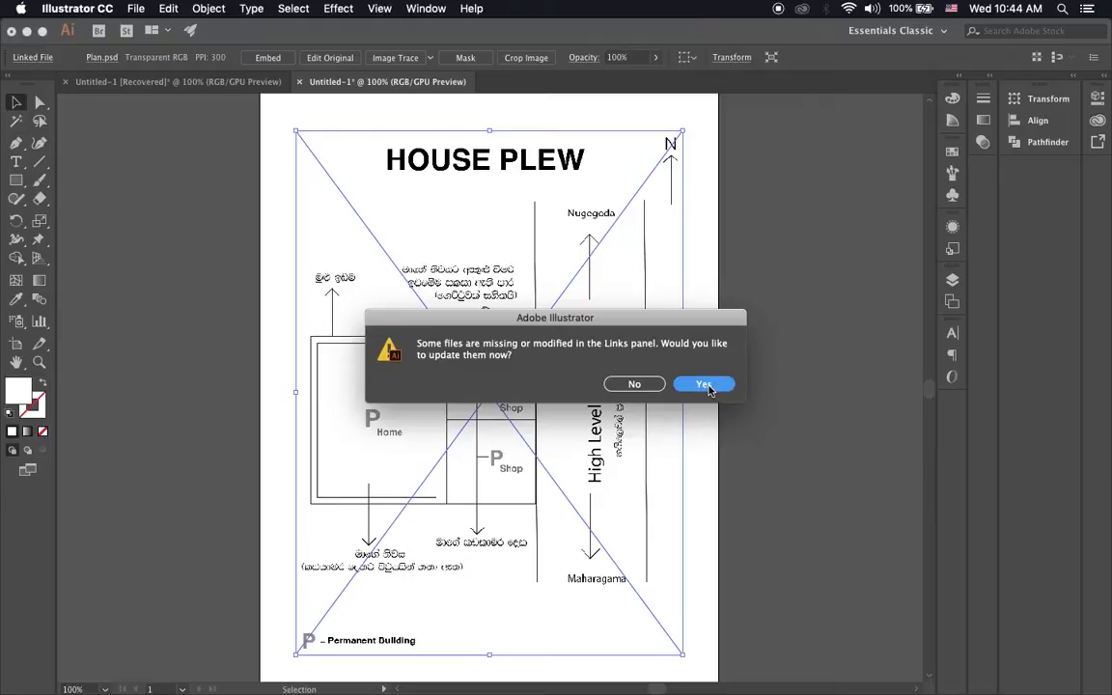
Accept updating the modified linked plan, then choose Embed for it
click(705, 385)
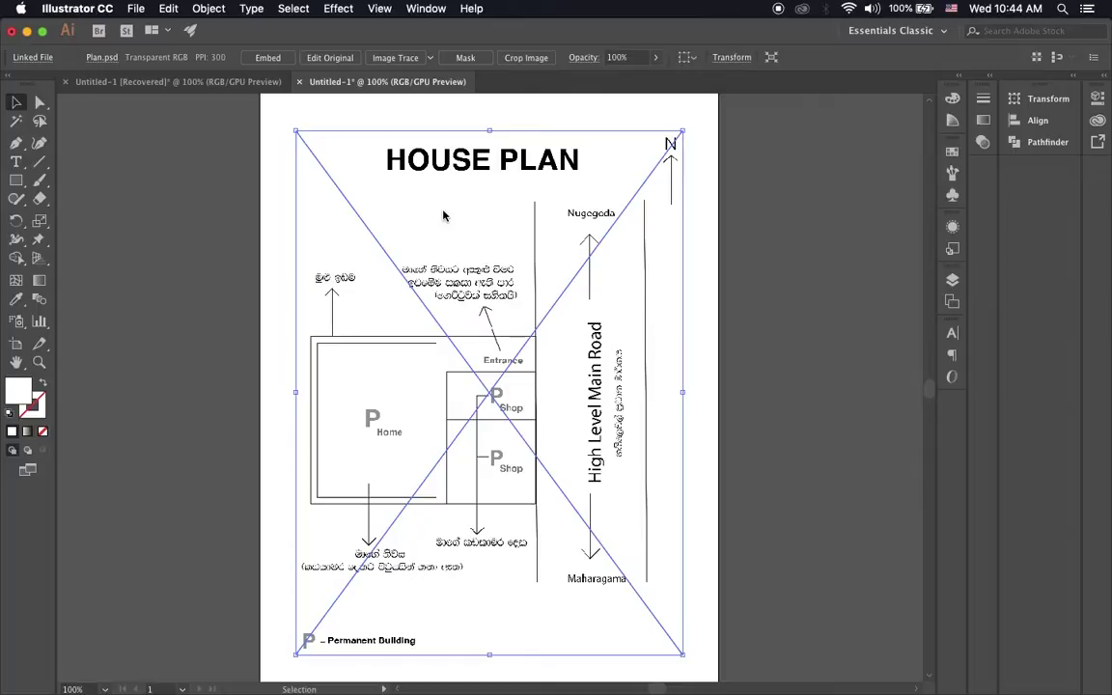
click(267, 59)
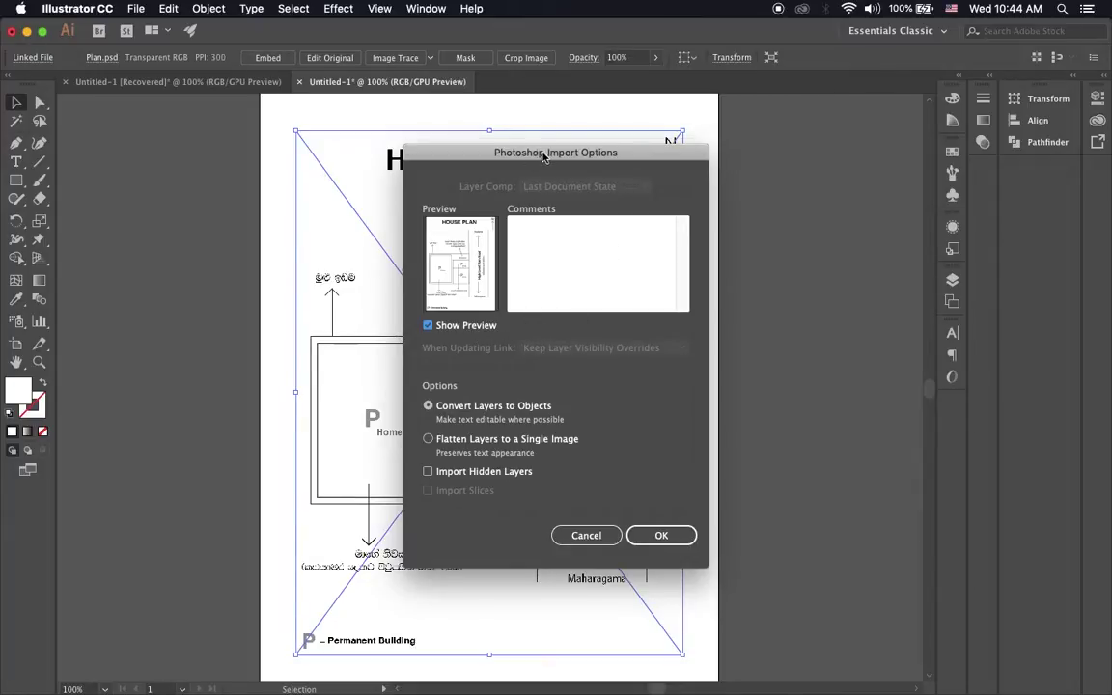
drag(490, 152, 462, 123)
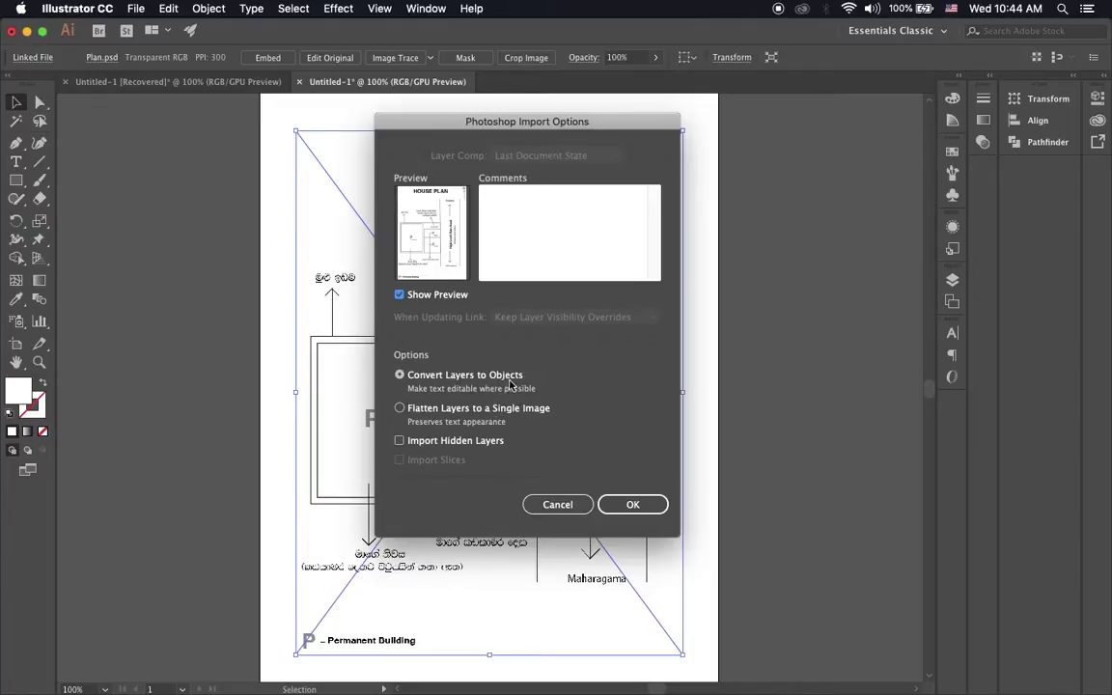
Embed the plan with layers as objects, nudge it right, and expand its layers in Layers
click(632, 504)
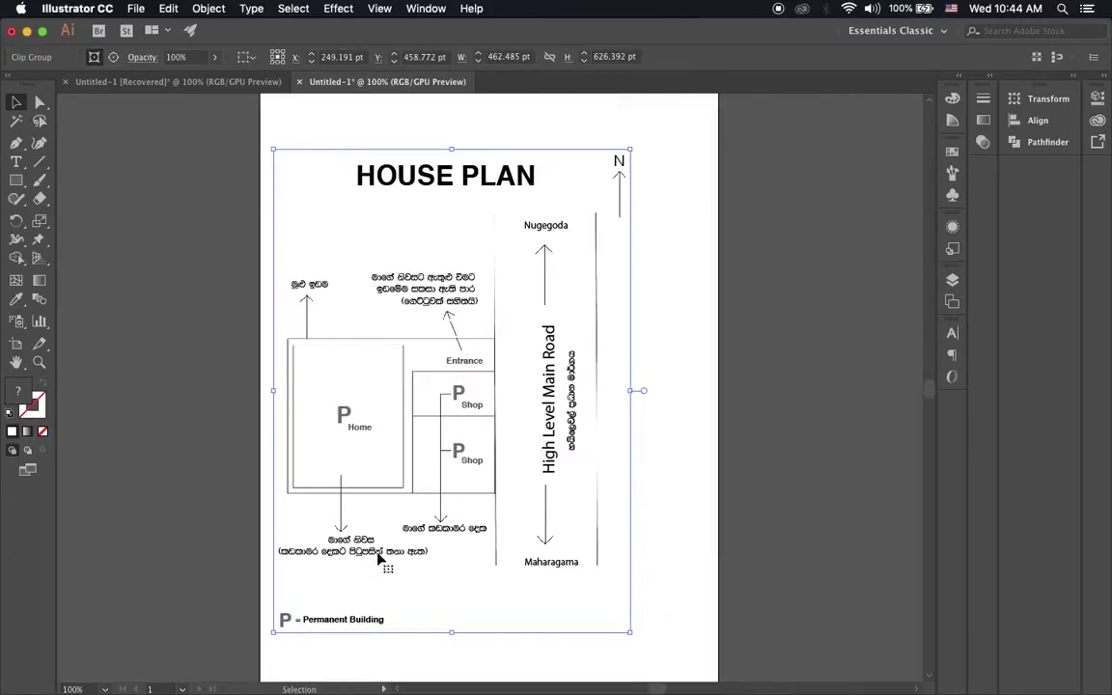
drag(439, 330, 480, 344)
click(952, 280)
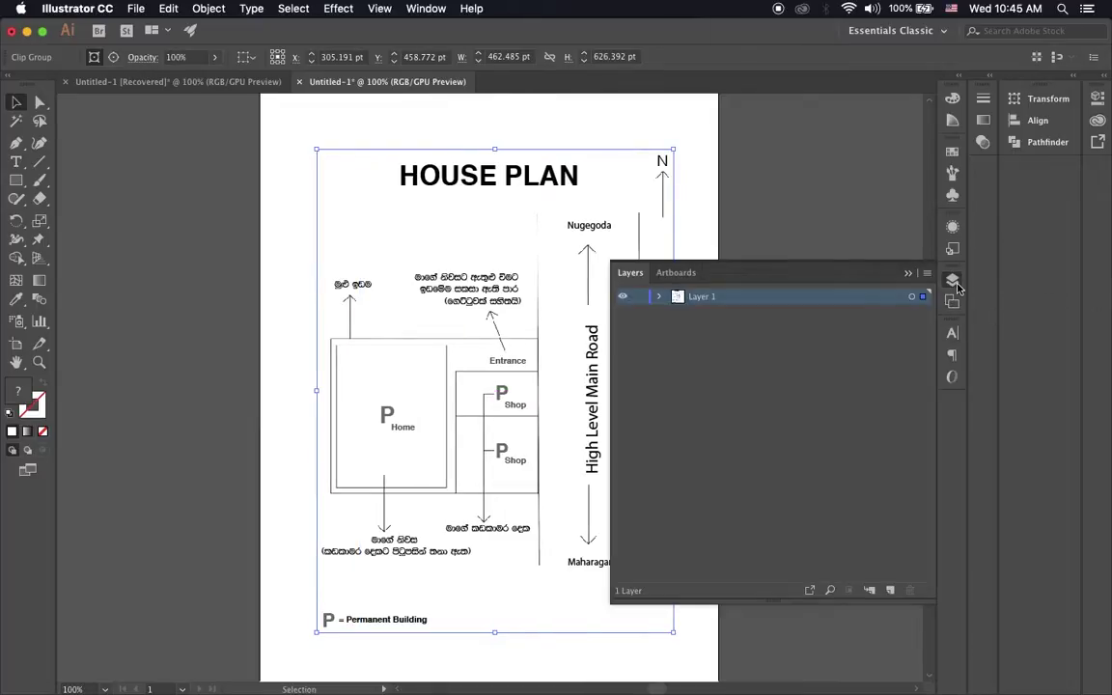
click(661, 298)
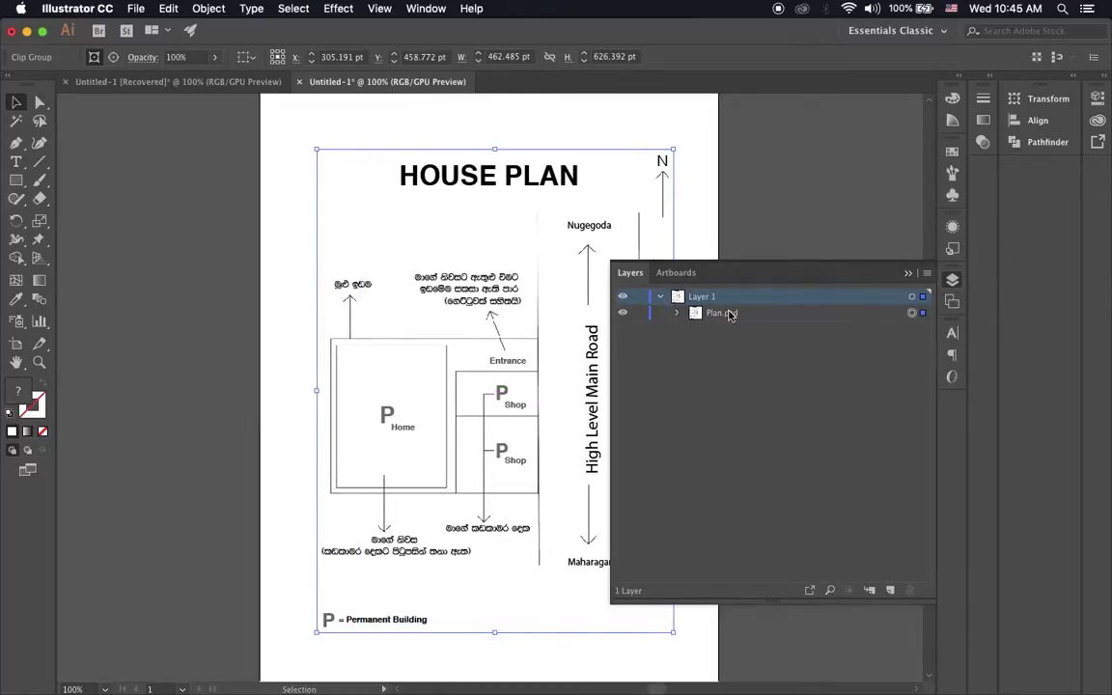
click(676, 313)
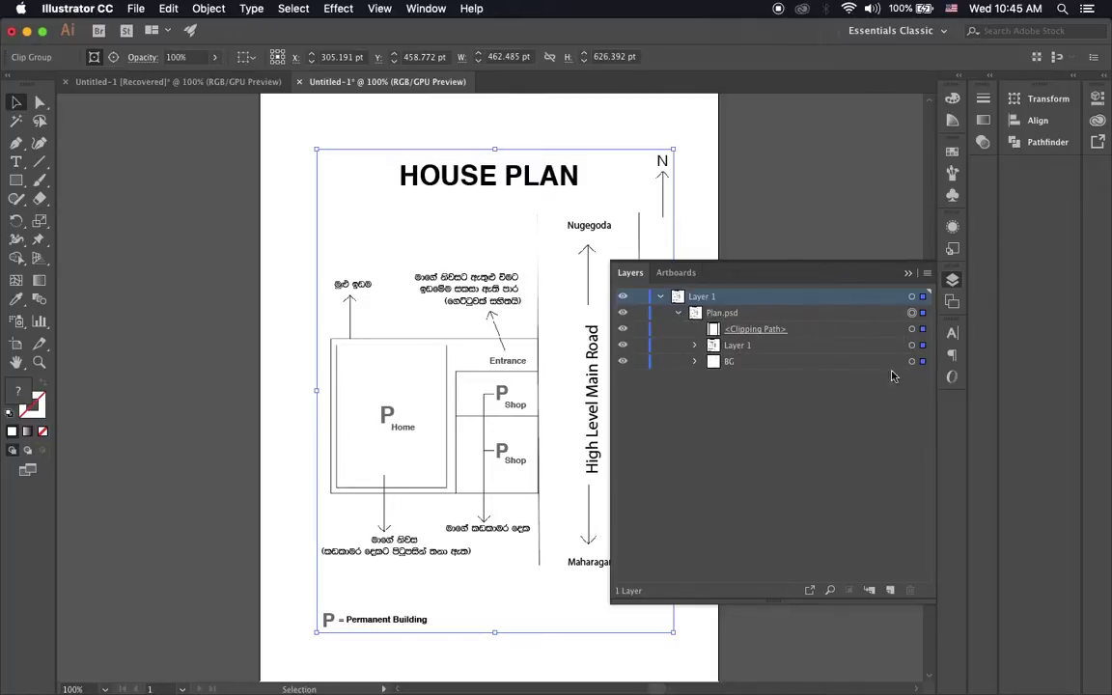
click(696, 348)
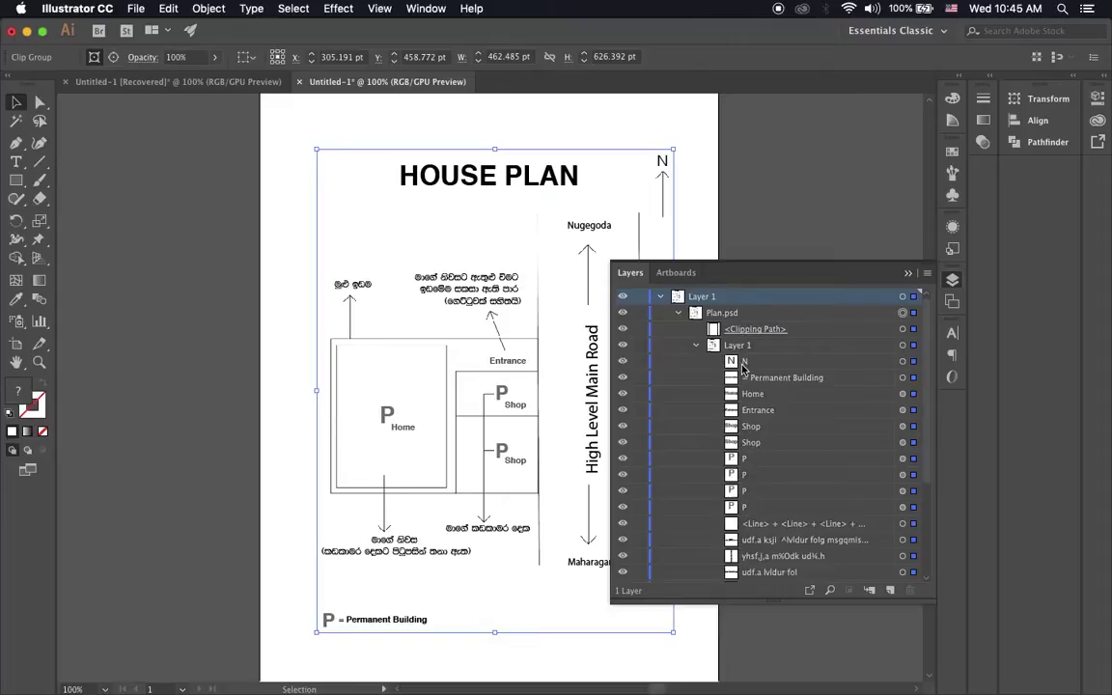
scroll(794, 449, down, 3)
scroll(793, 449, down, 2)
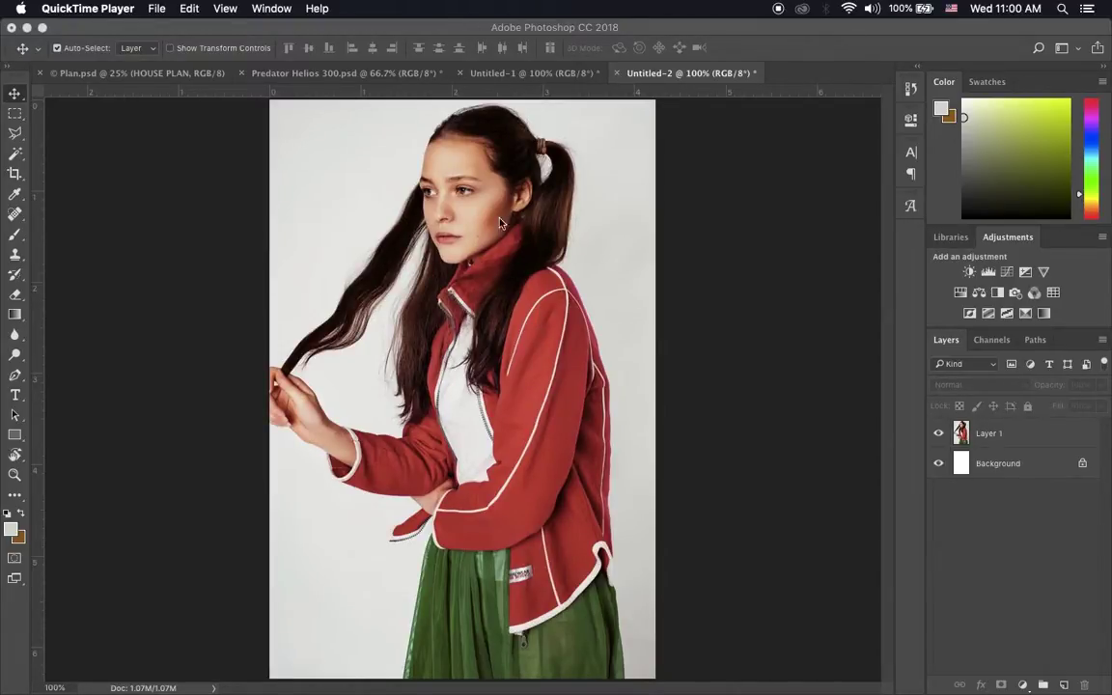
Save the portrait as Untitled-2.jpg with JPEG format chosen, reaching the JPEG Options
click(271, 36)
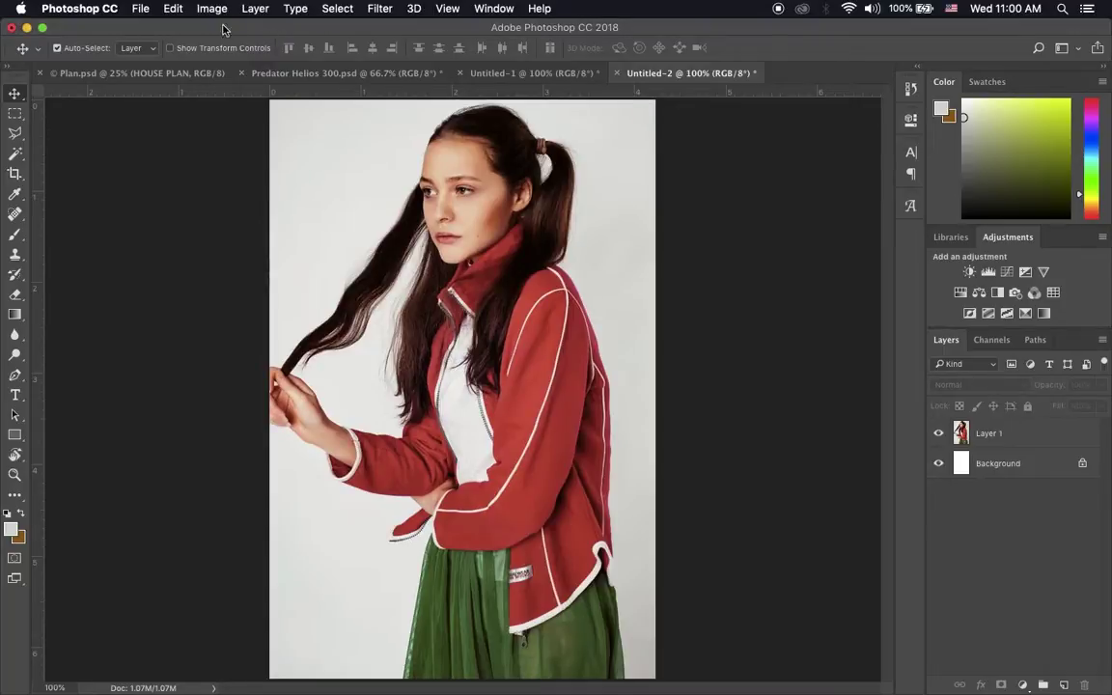
click(138, 9)
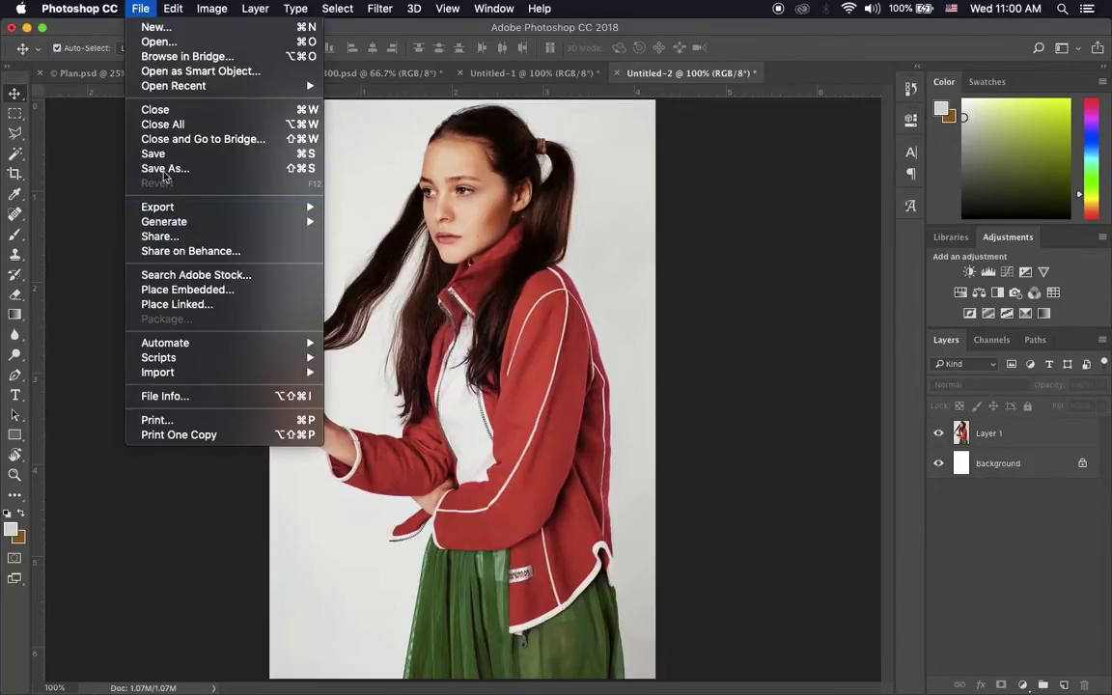
click(190, 169)
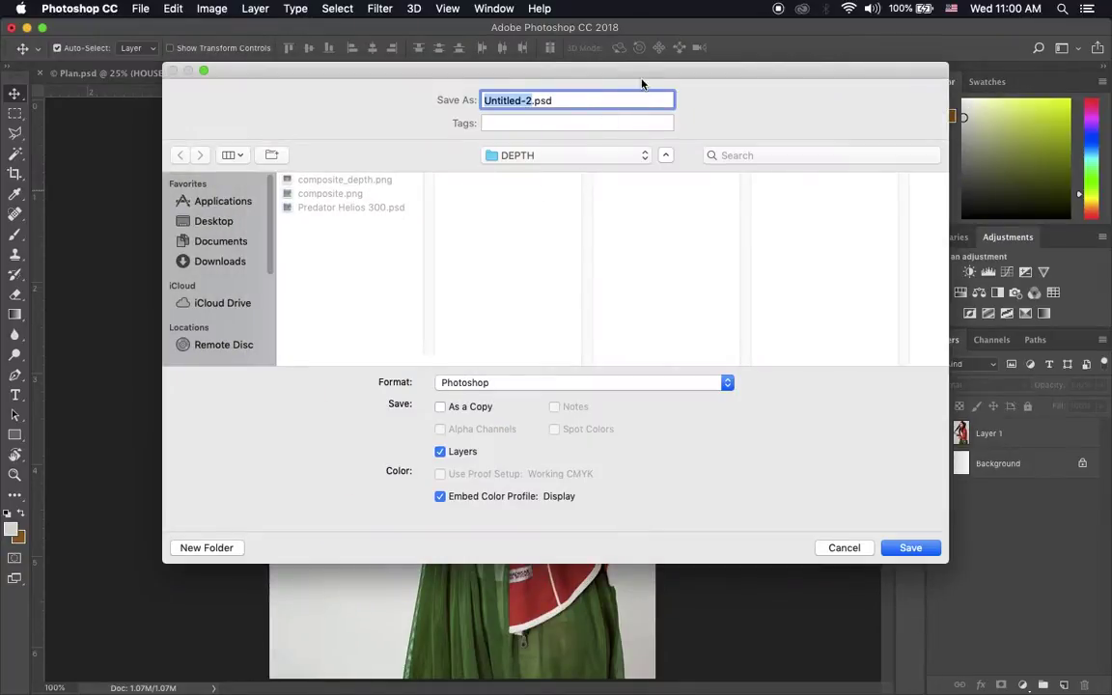
drag(640, 82, 588, 129)
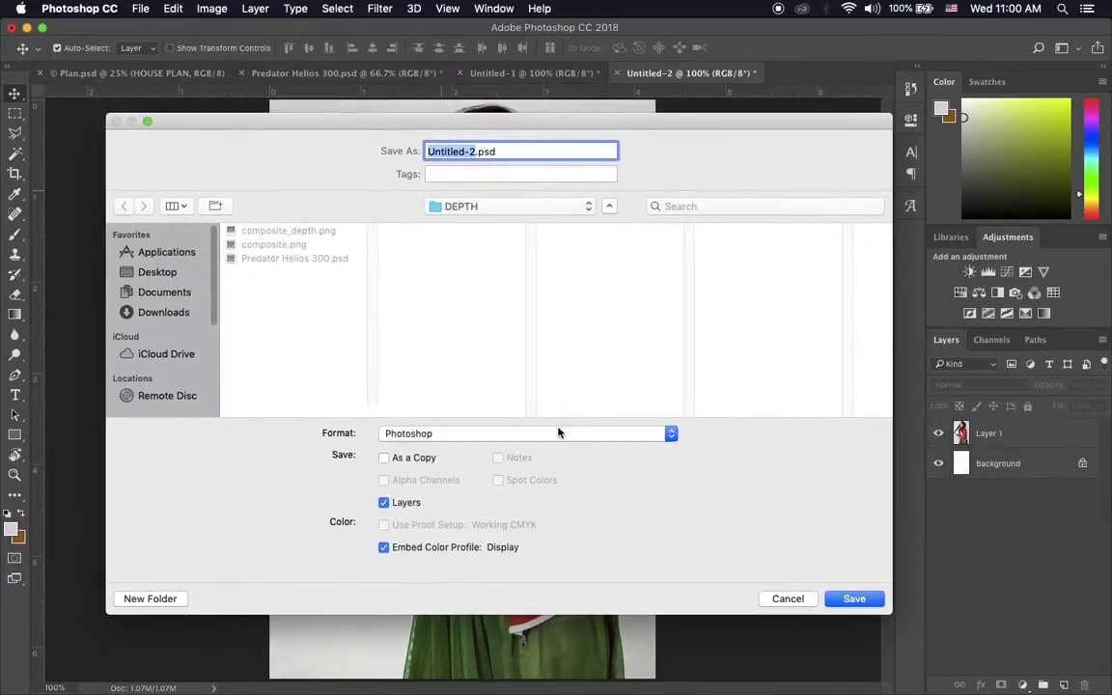
click(433, 433)
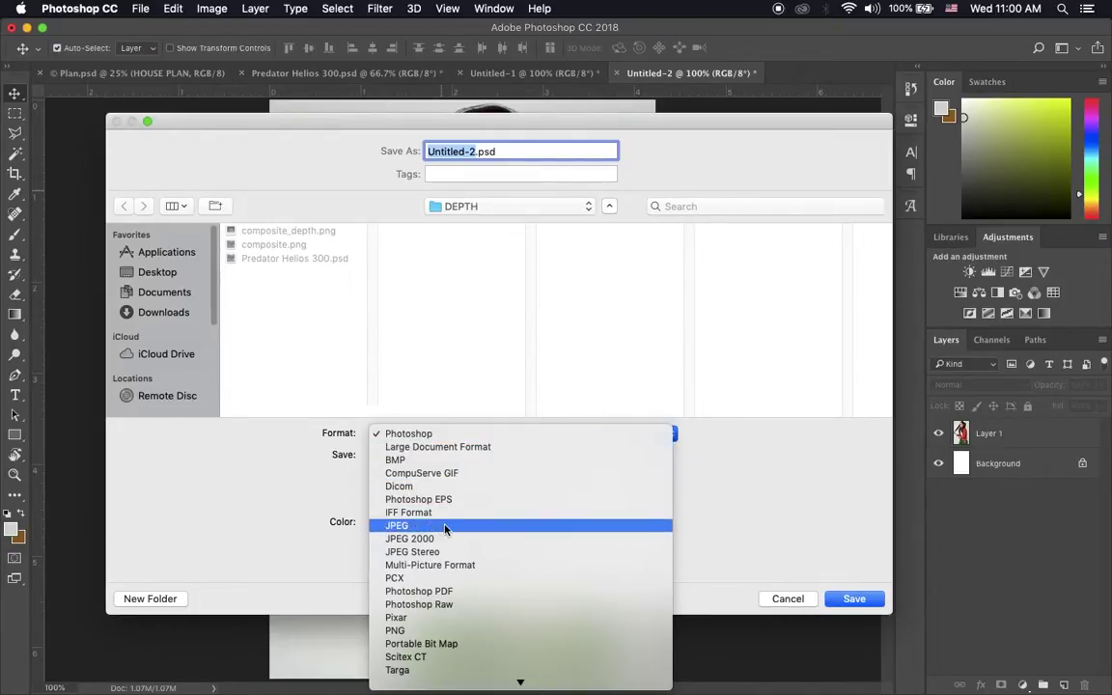
click(445, 526)
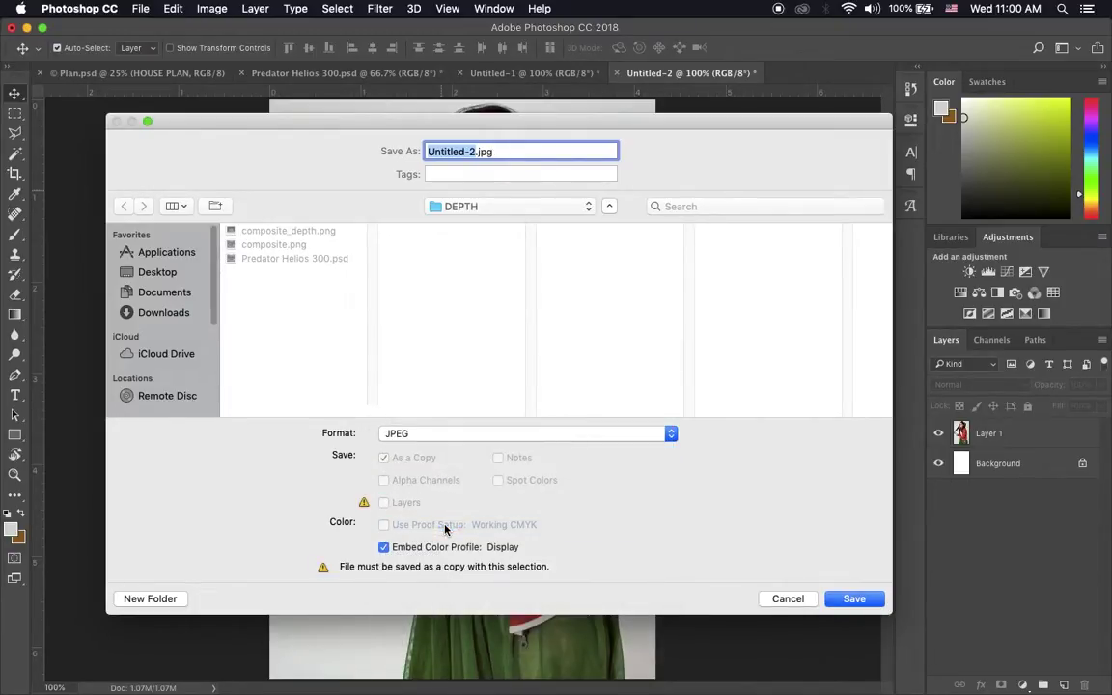
click(855, 598)
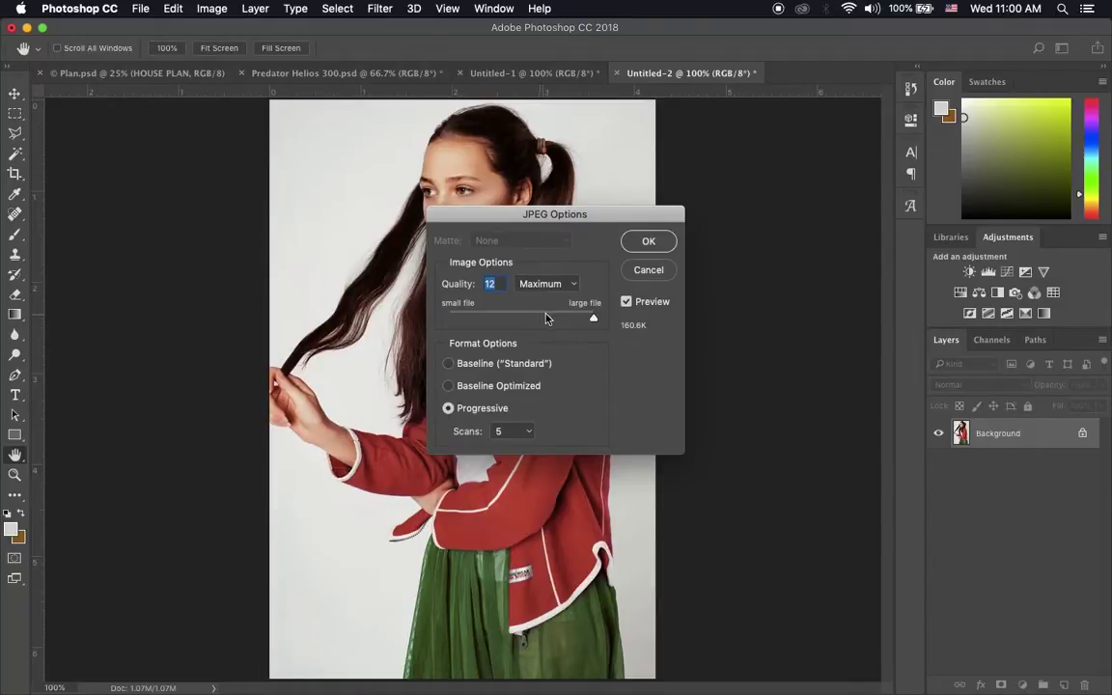
Try JPEG quality 0, 6 and back to 12, then set Progressive and check scans
drag(594, 321, 448, 321)
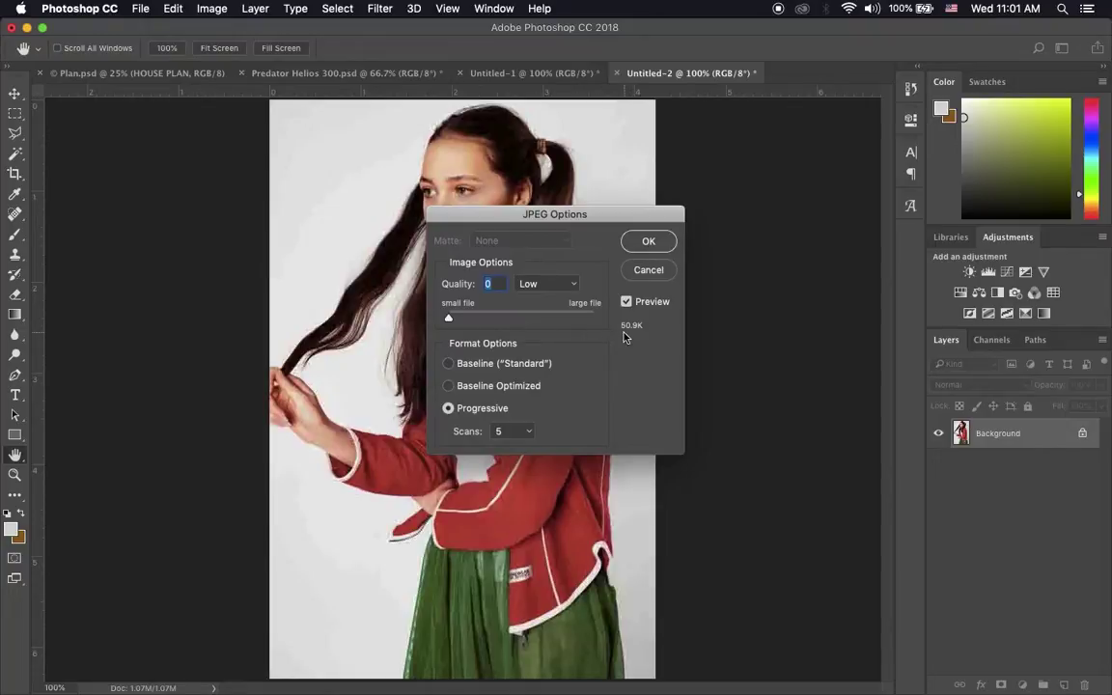
drag(449, 317, 526, 322)
drag(521, 317, 676, 318)
click(449, 364)
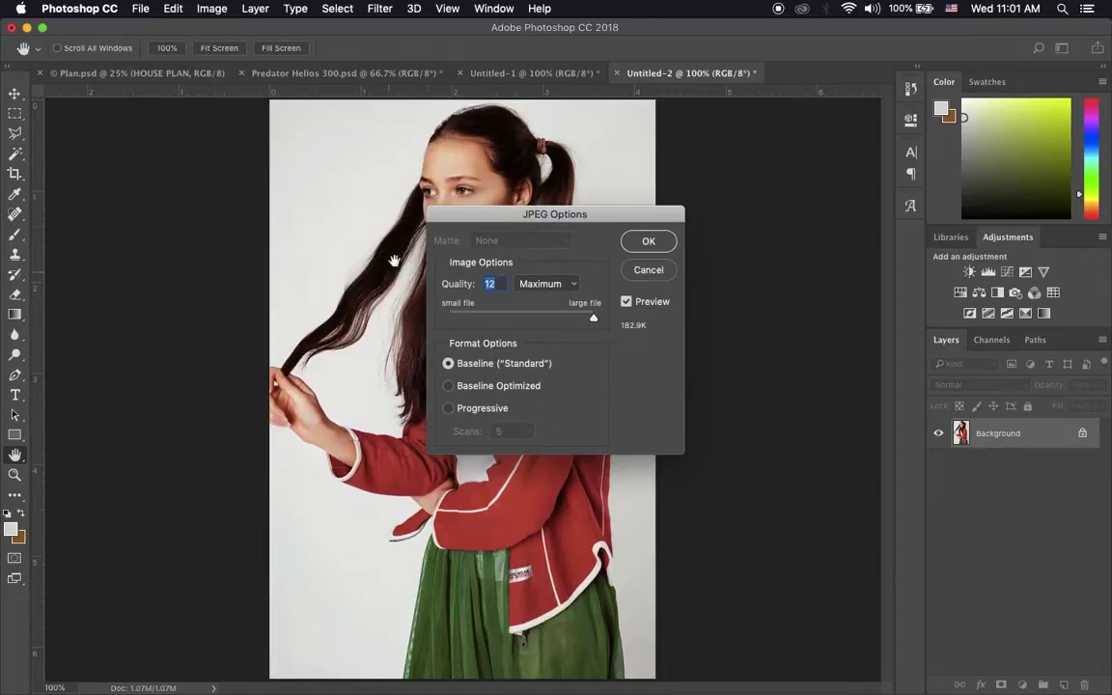
click(448, 408)
click(520, 431)
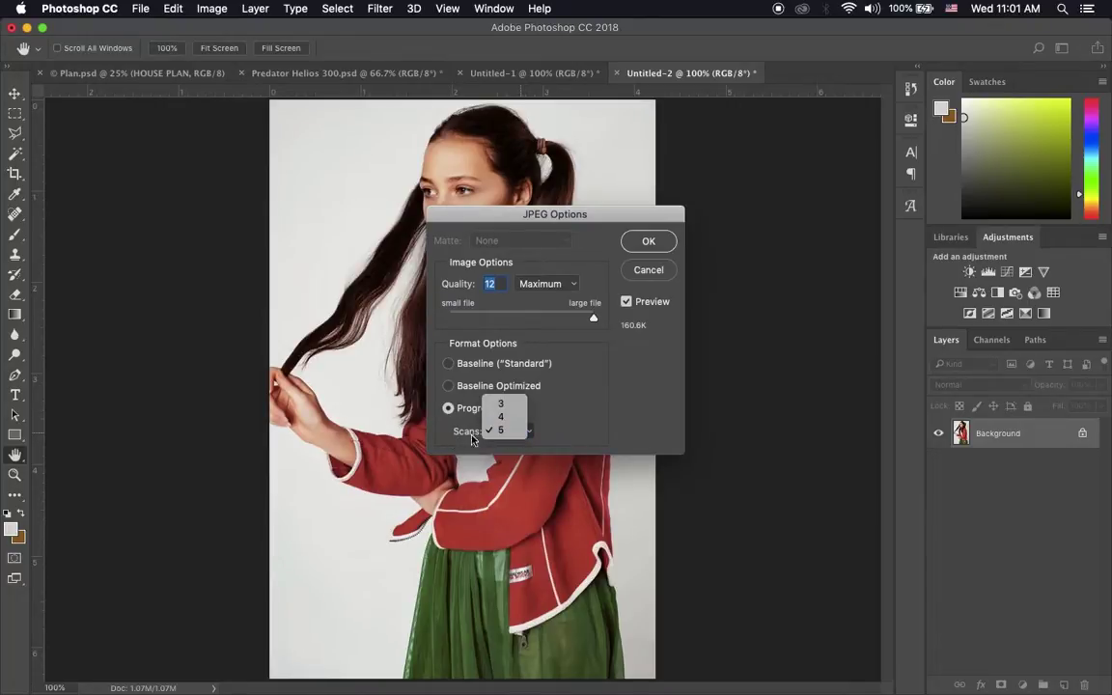
click(502, 431)
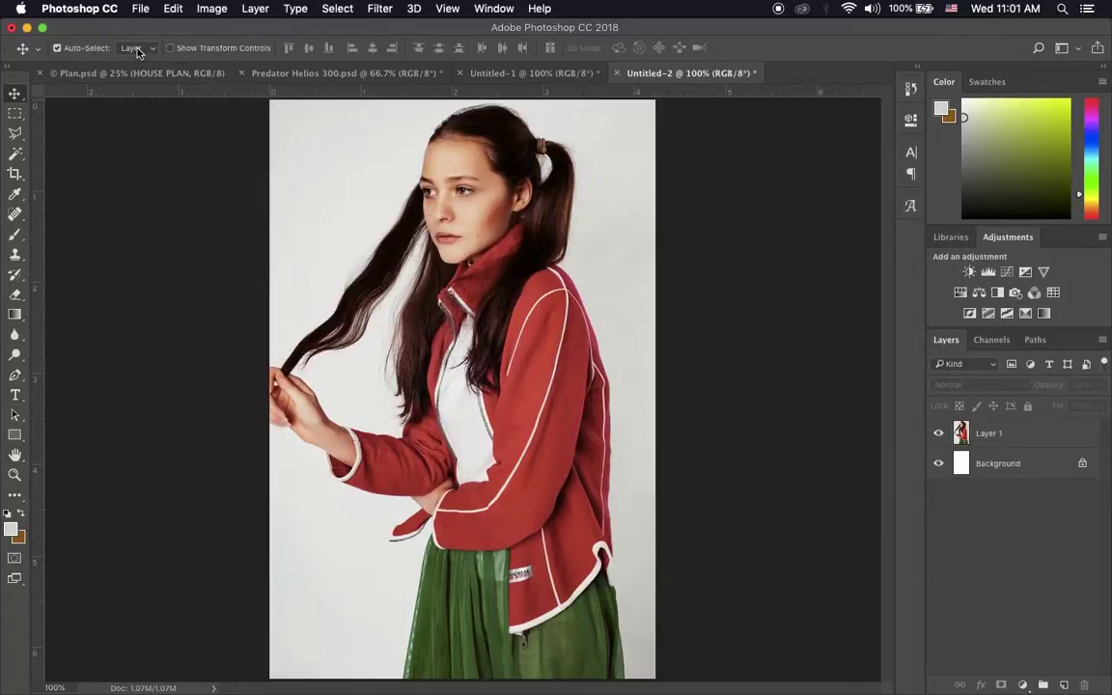
click(140, 9)
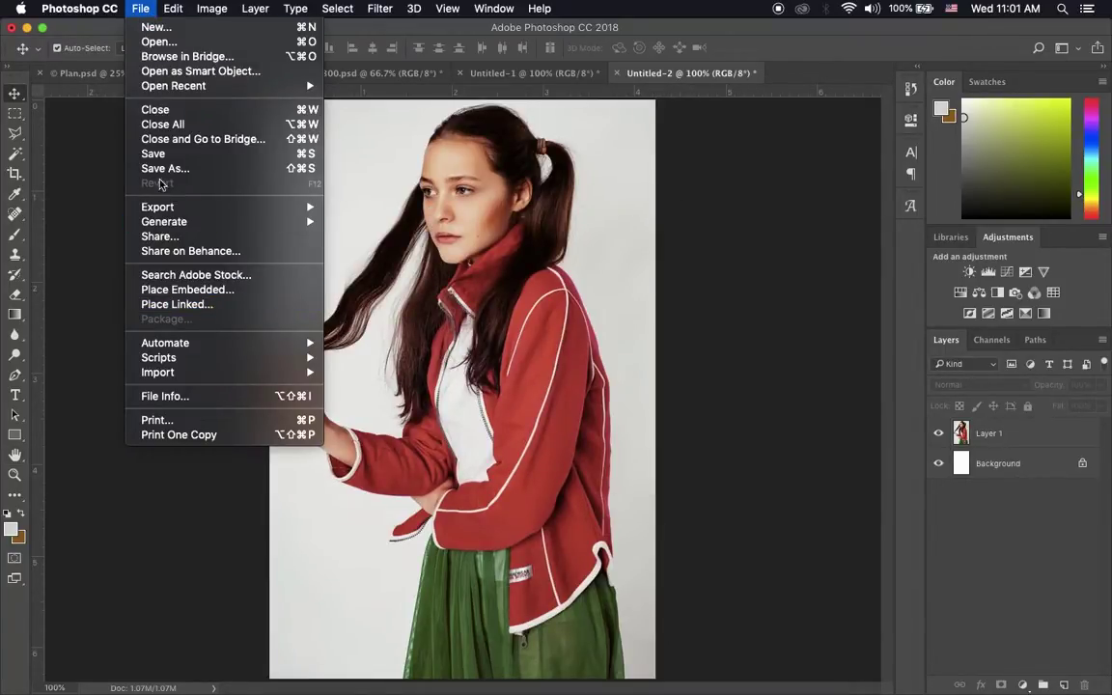
click(152, 153)
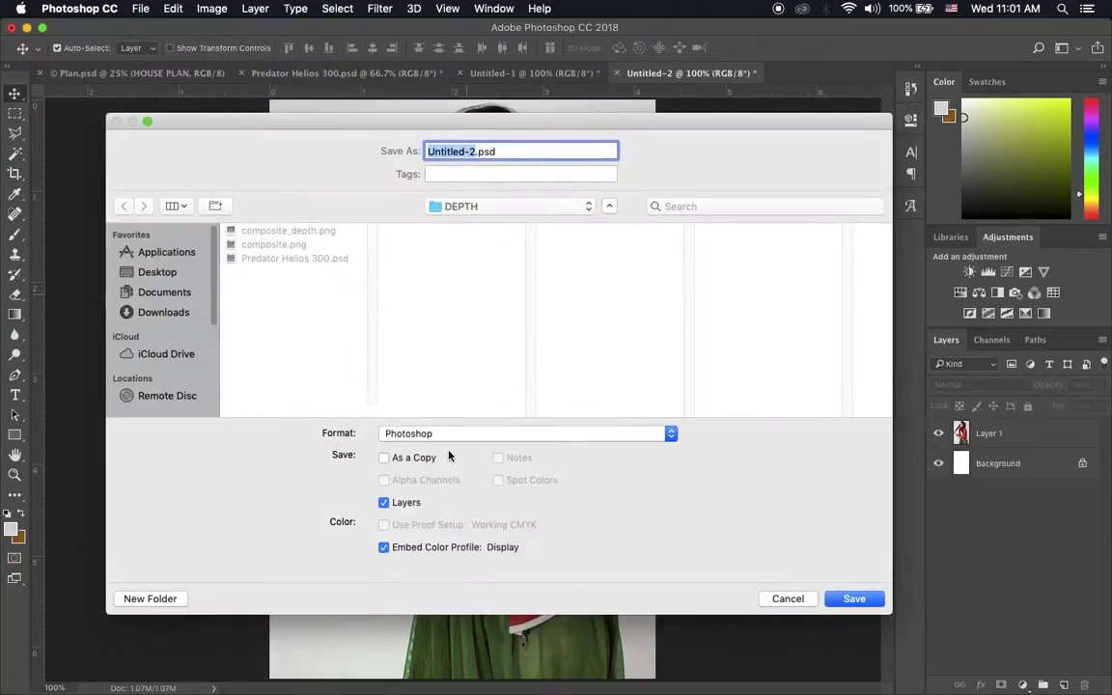
click(415, 433)
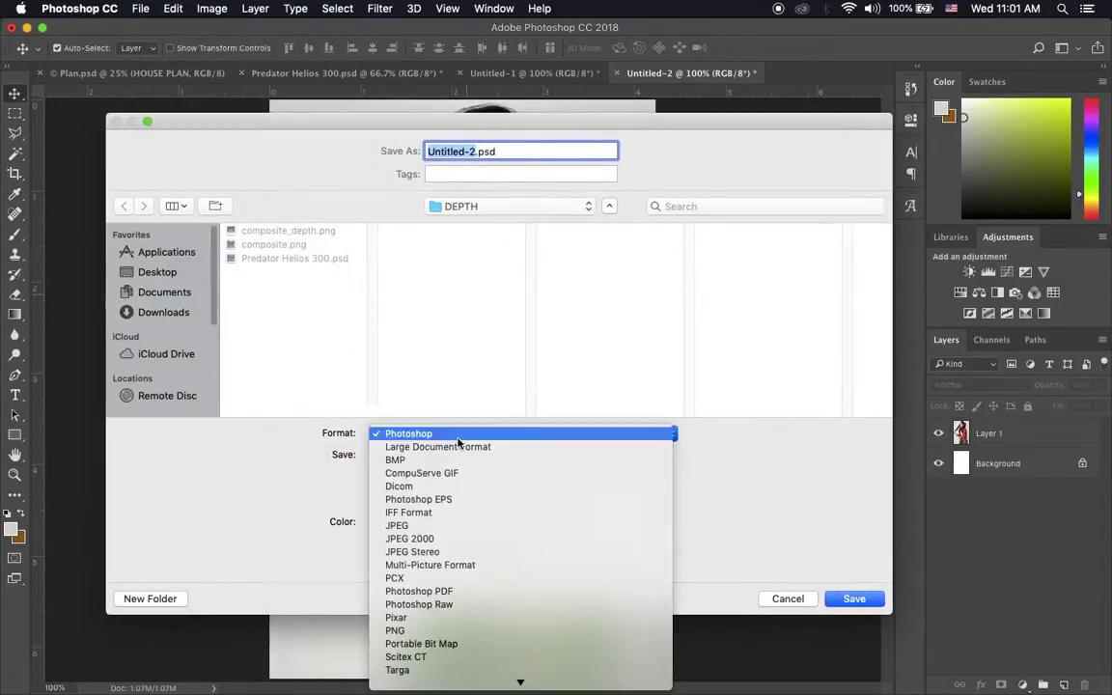
click(405, 630)
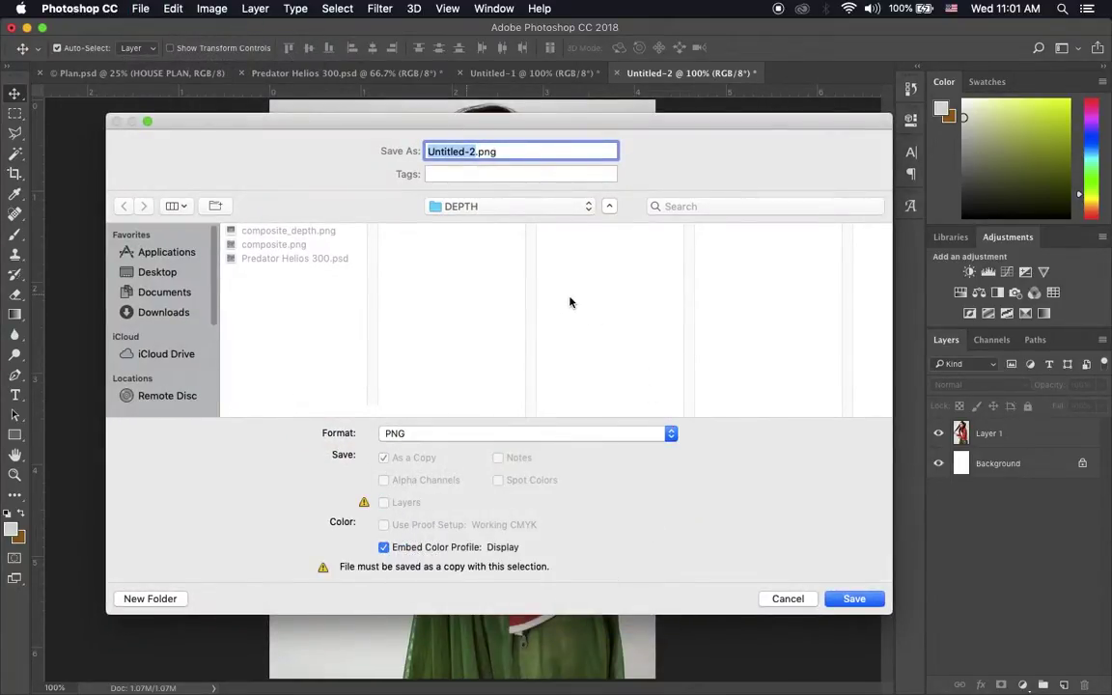
click(853, 599)
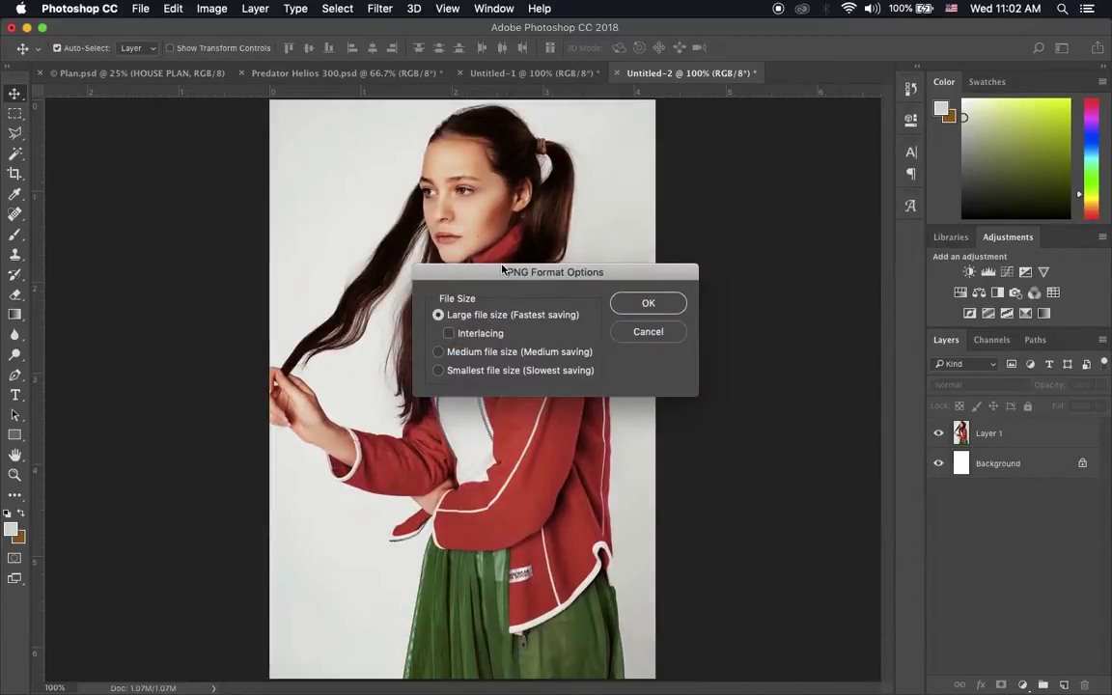
drag(521, 272, 472, 242)
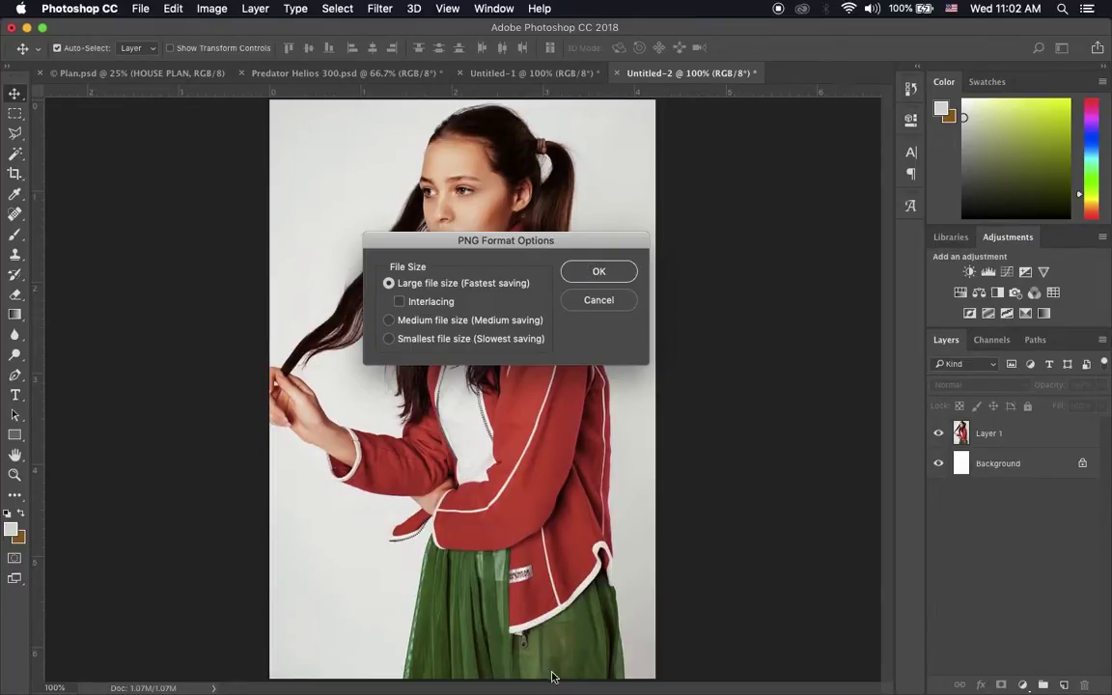
click(625, 300)
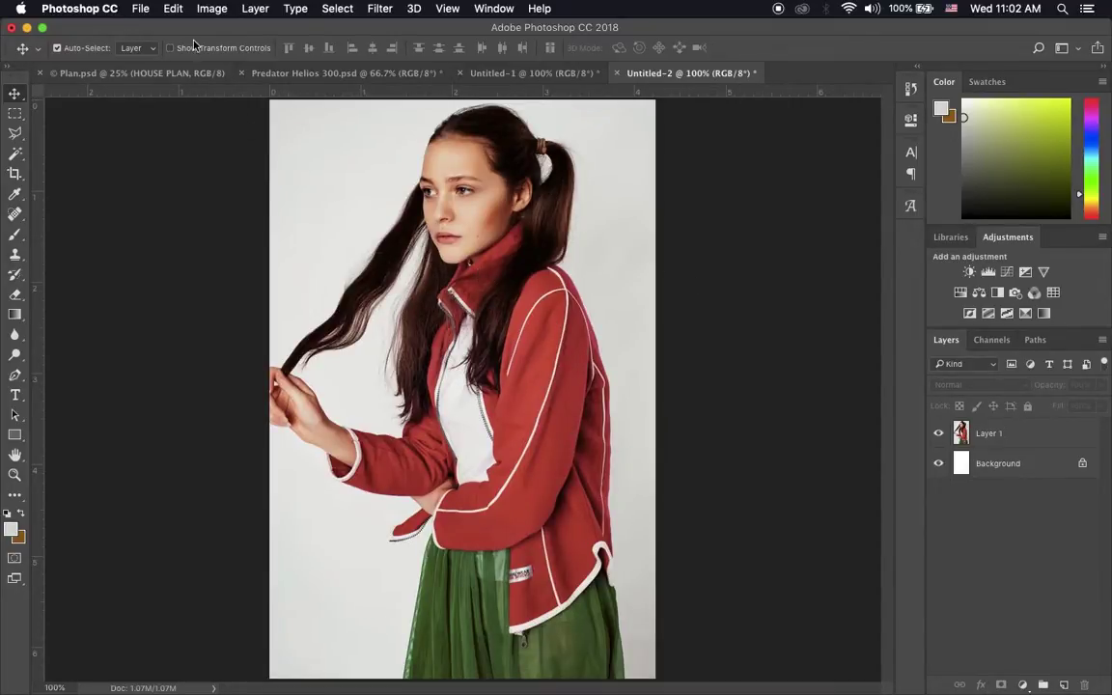
Reopen Save As for Untitled-2.psd and show the list of file formats
click(137, 12)
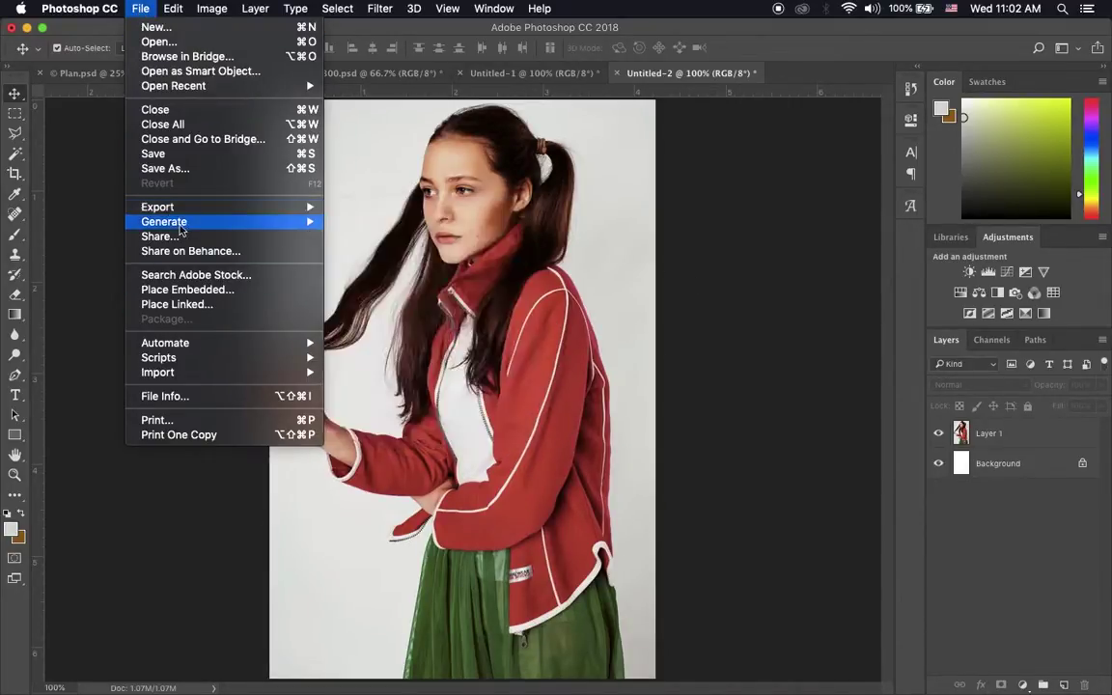
click(167, 156)
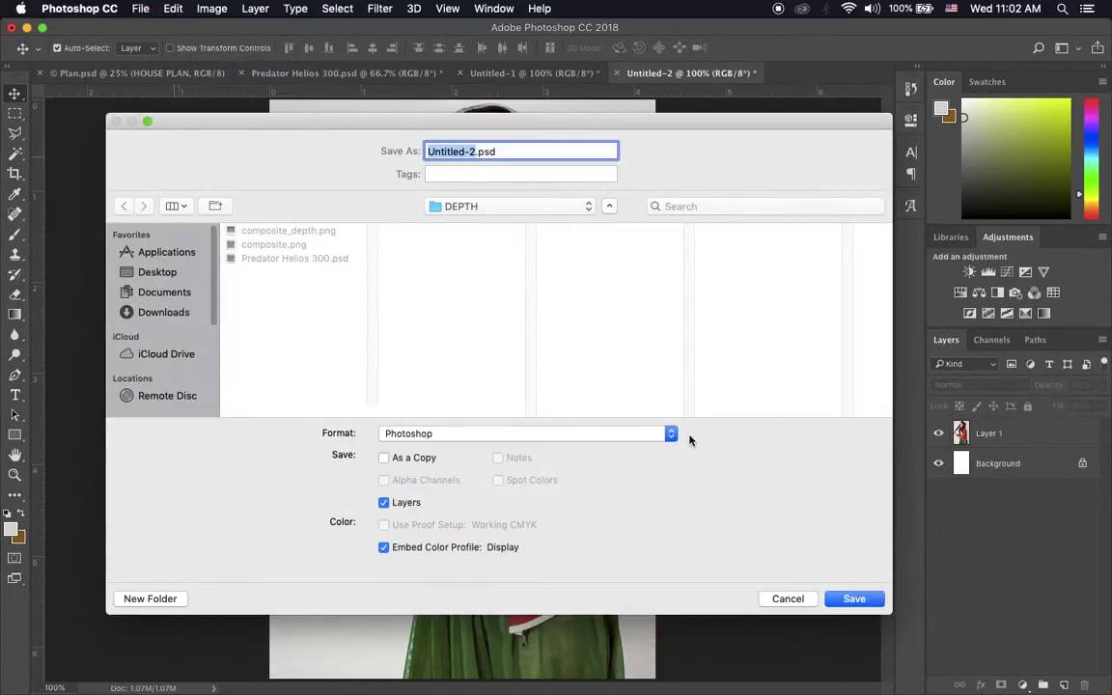
click(670, 437)
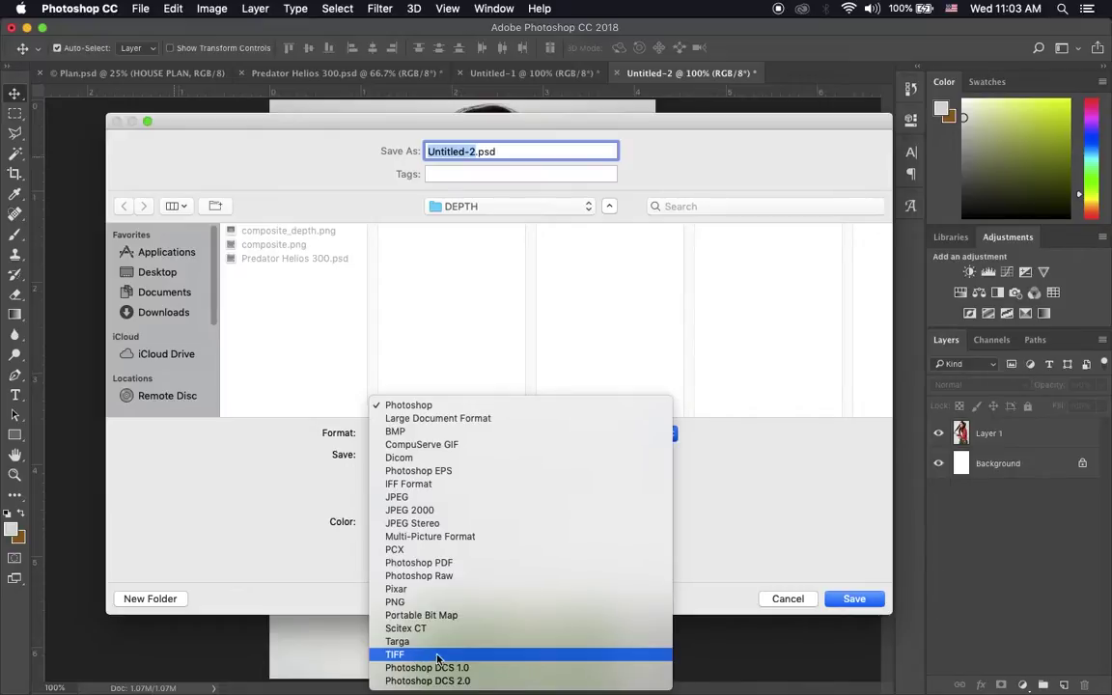
Switch the format to TIFF, cancel the save, and select Layer 1
click(413, 658)
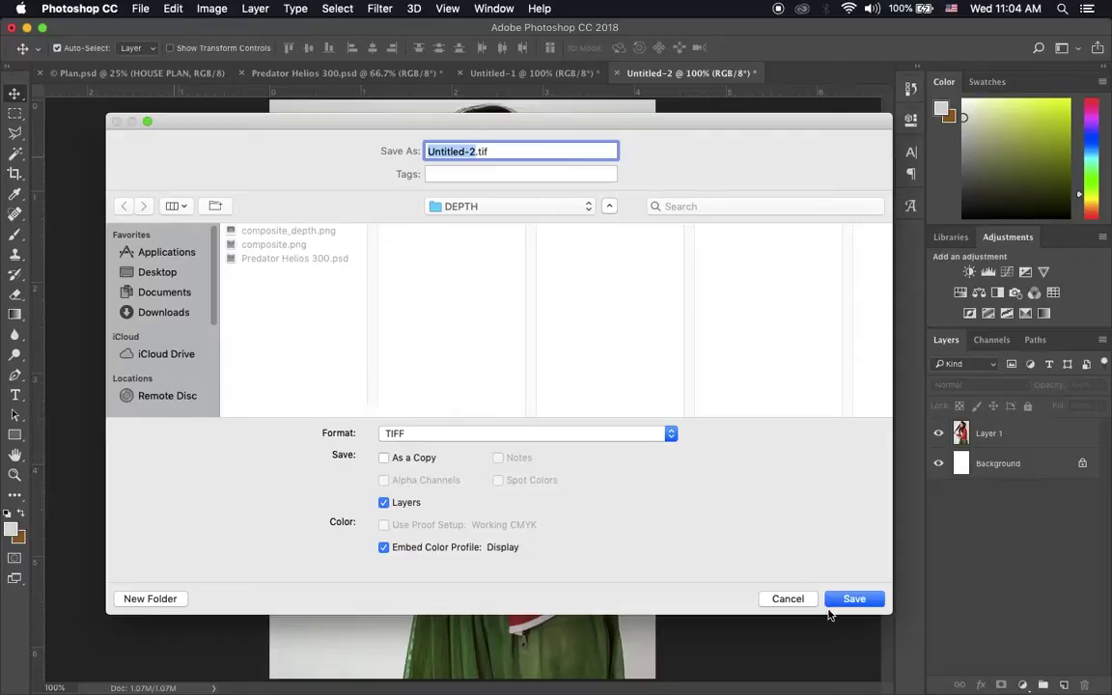
click(788, 599)
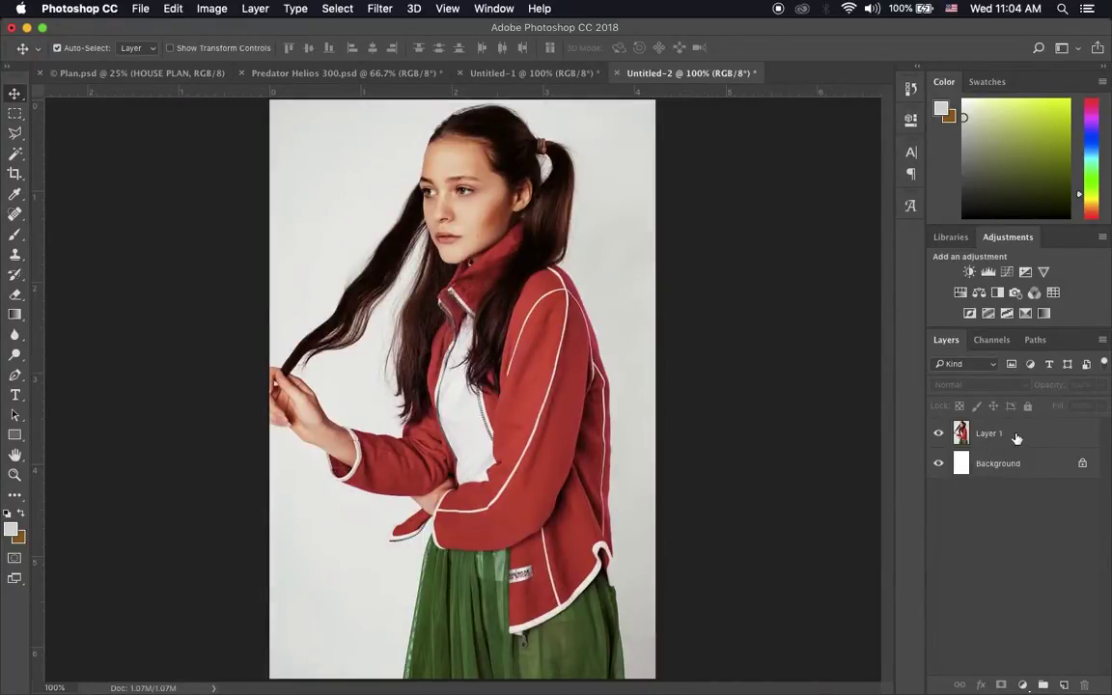
click(1008, 438)
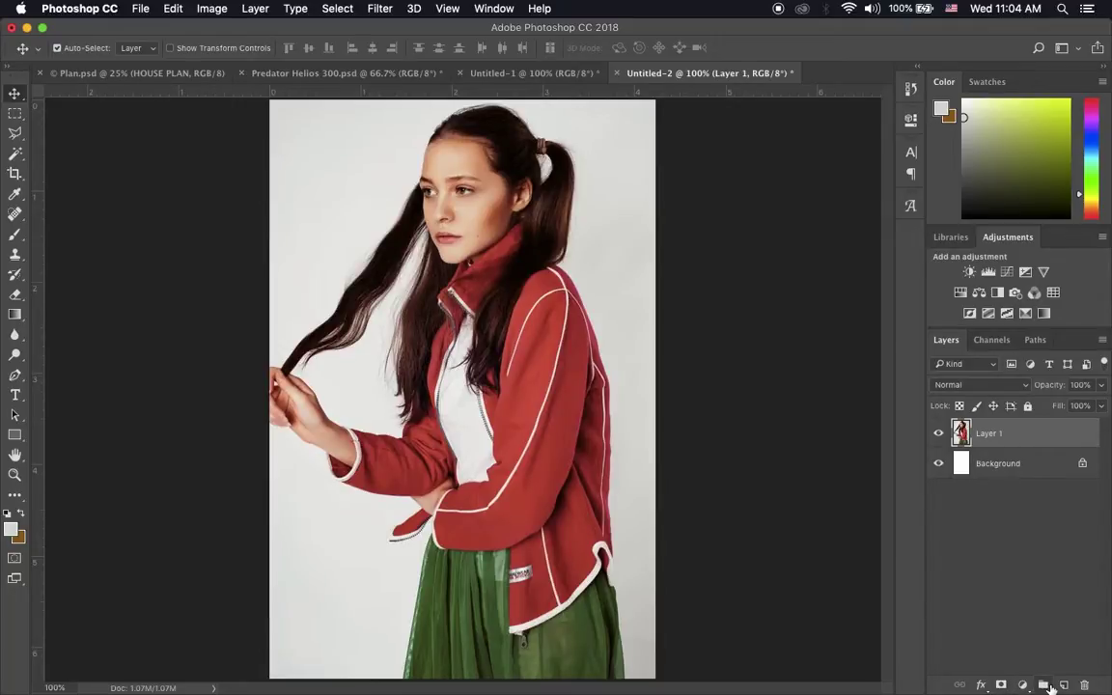
Draw a small red 59 × 64 px rectangle near the portrait's top-left
click(15, 434)
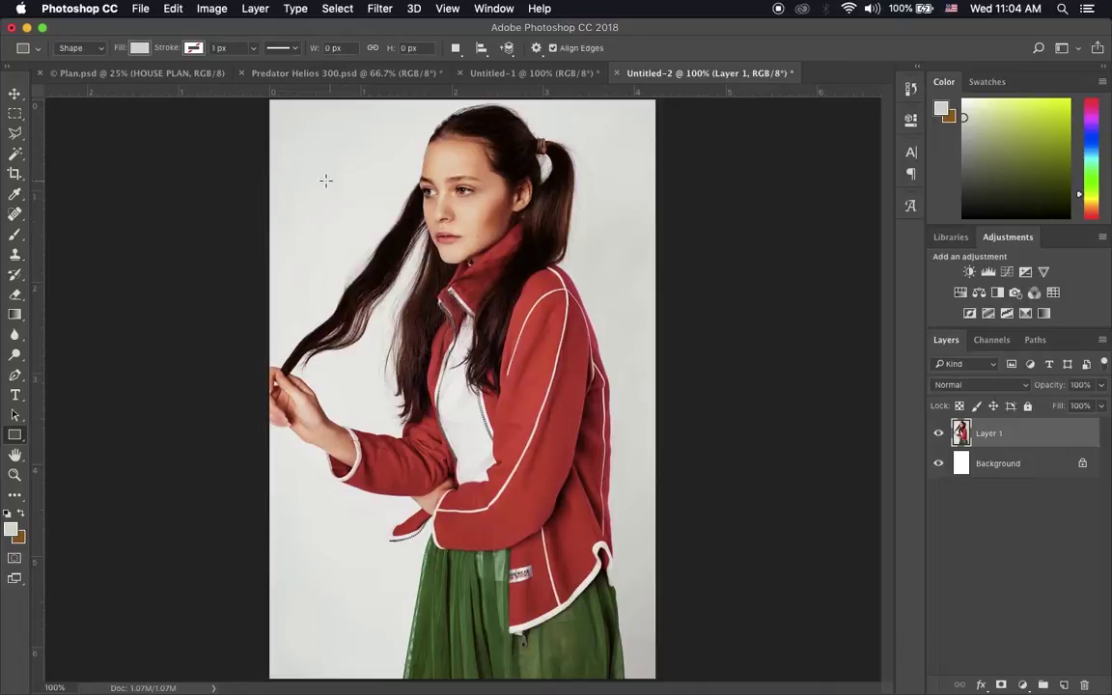
drag(315, 179, 361, 228)
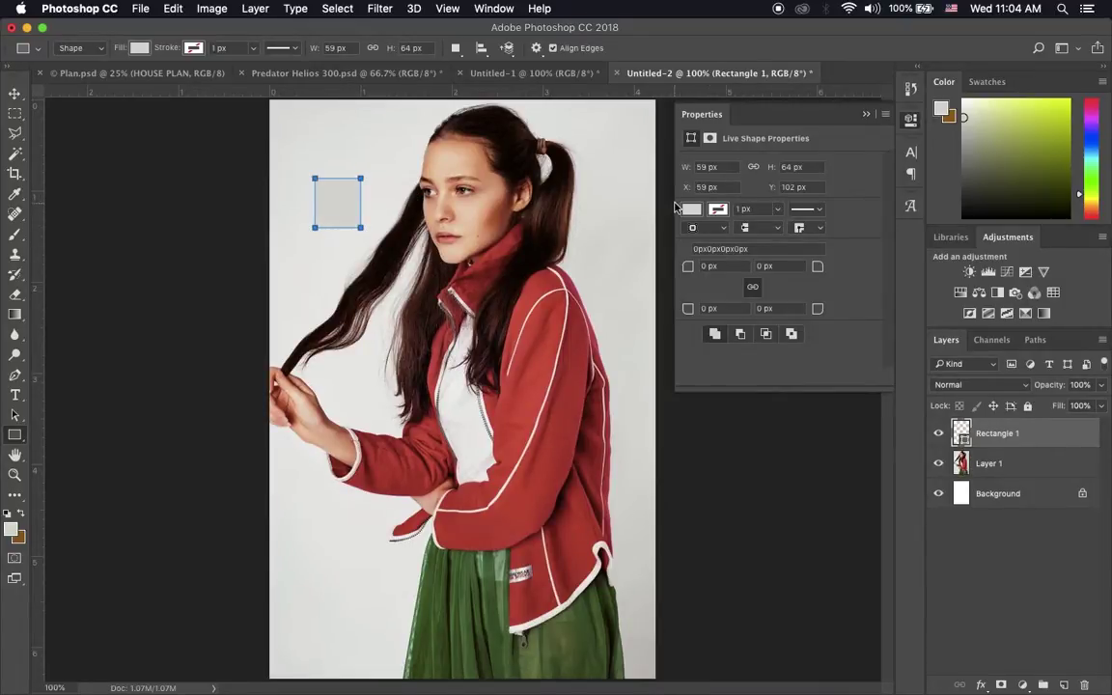
click(693, 211)
click(694, 308)
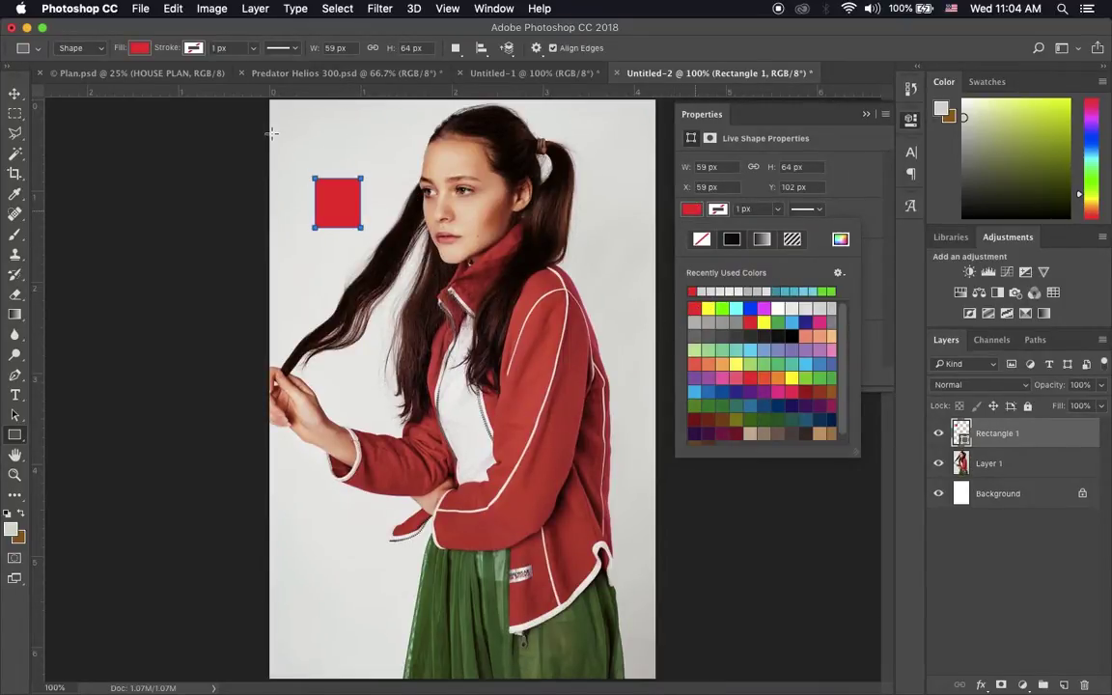
click(14, 93)
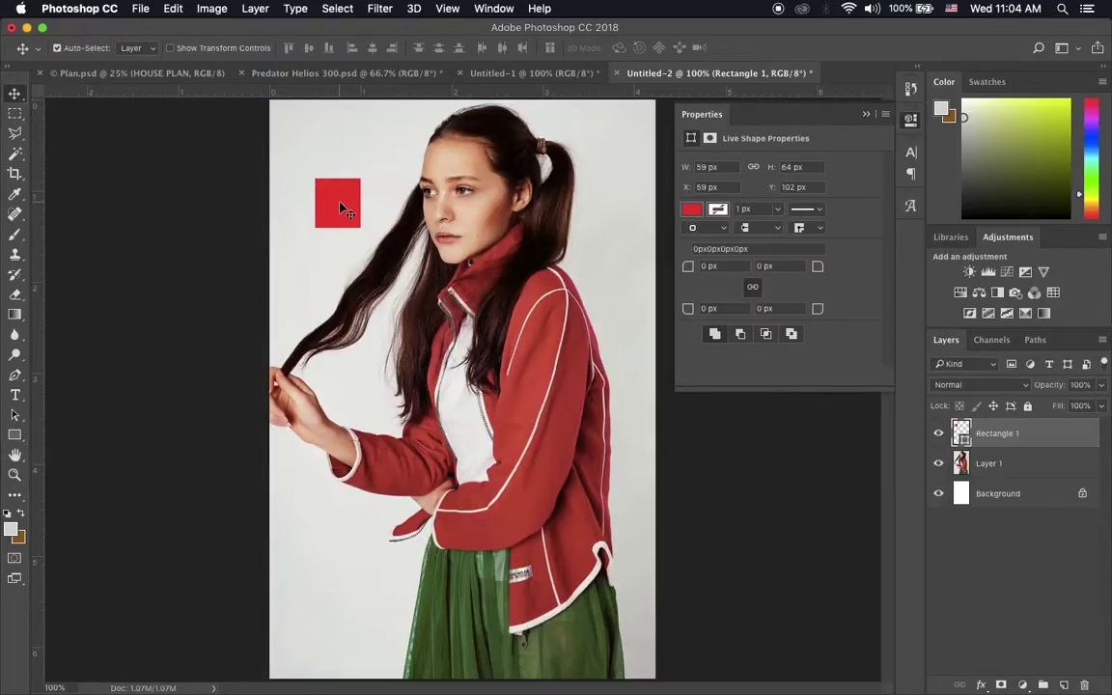
Duplicate the red square eight times and arrange the copies in a checkered column down the left edge
mouse_move(340, 207)
mouse_down()
mouse_move(316, 287)
mouse_move(296, 134)
mouse_move(388, 137)
mouse_up()
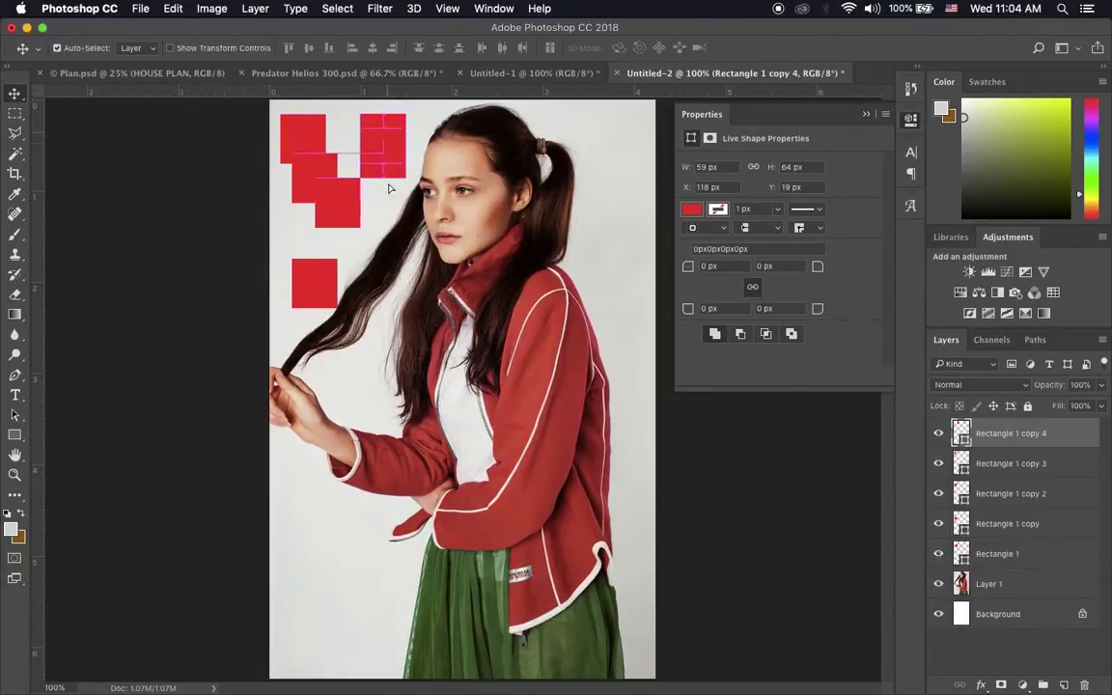
mouse_move(314, 283)
mouse_down()
mouse_move(318, 522)
mouse_move(373, 575)
mouse_move(389, 641)
mouse_move(365, 639)
mouse_move(367, 606)
mouse_up()
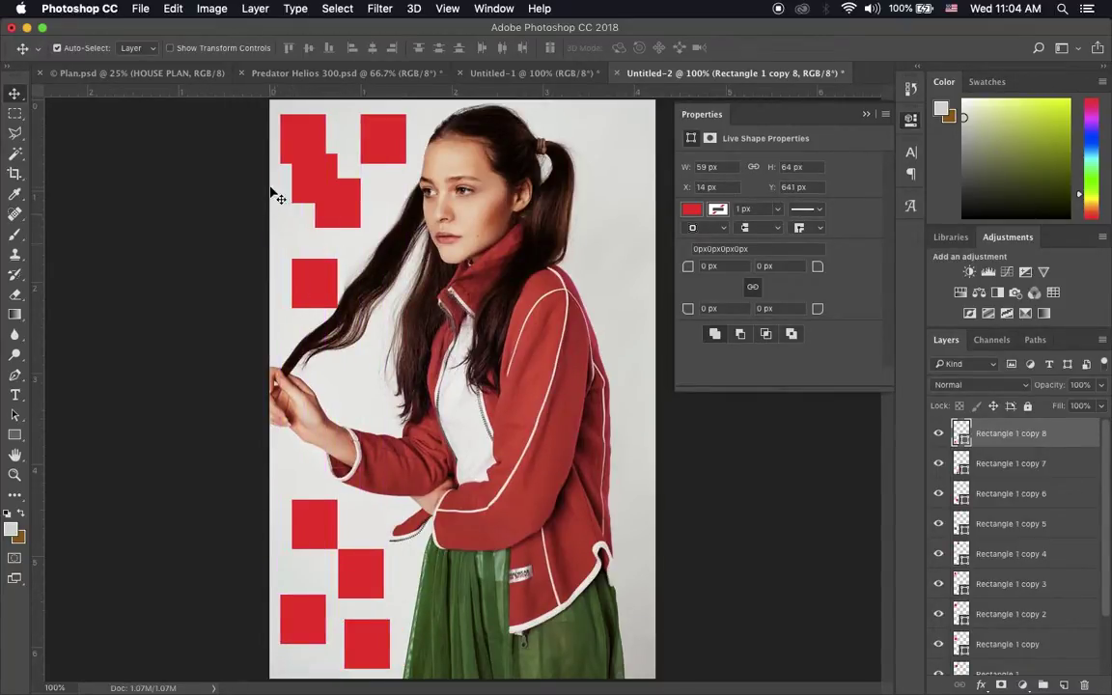
drag(330, 210, 360, 243)
drag(300, 216, 289, 240)
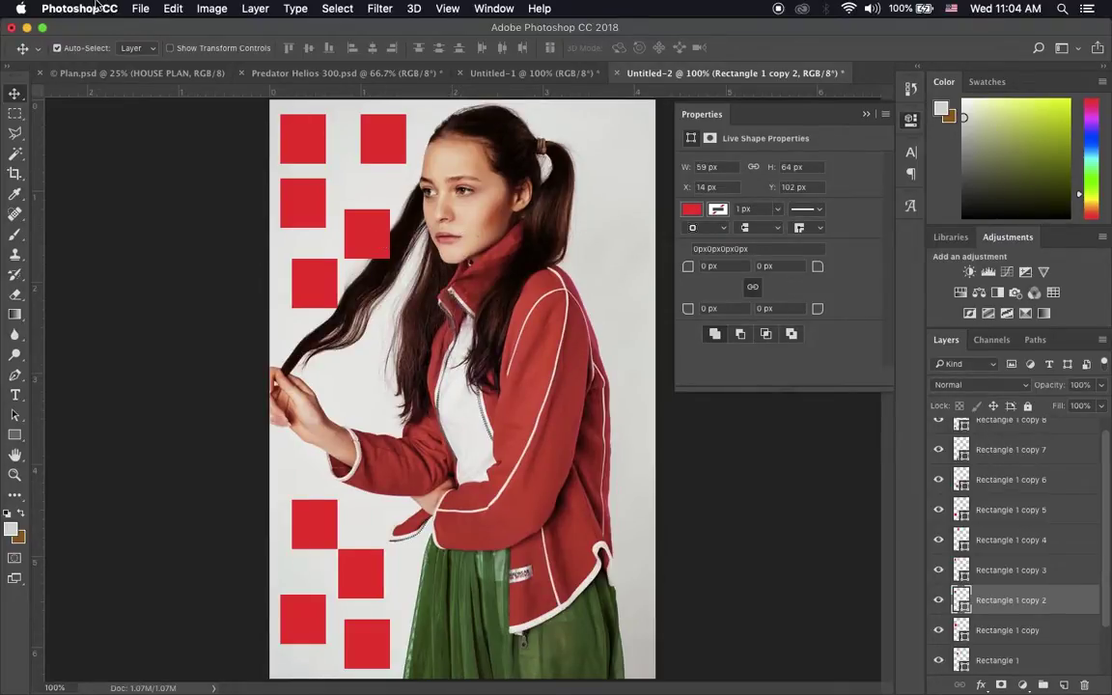
Start Save As with TIFF format and the Desktop's CODE folder as destination
click(140, 8)
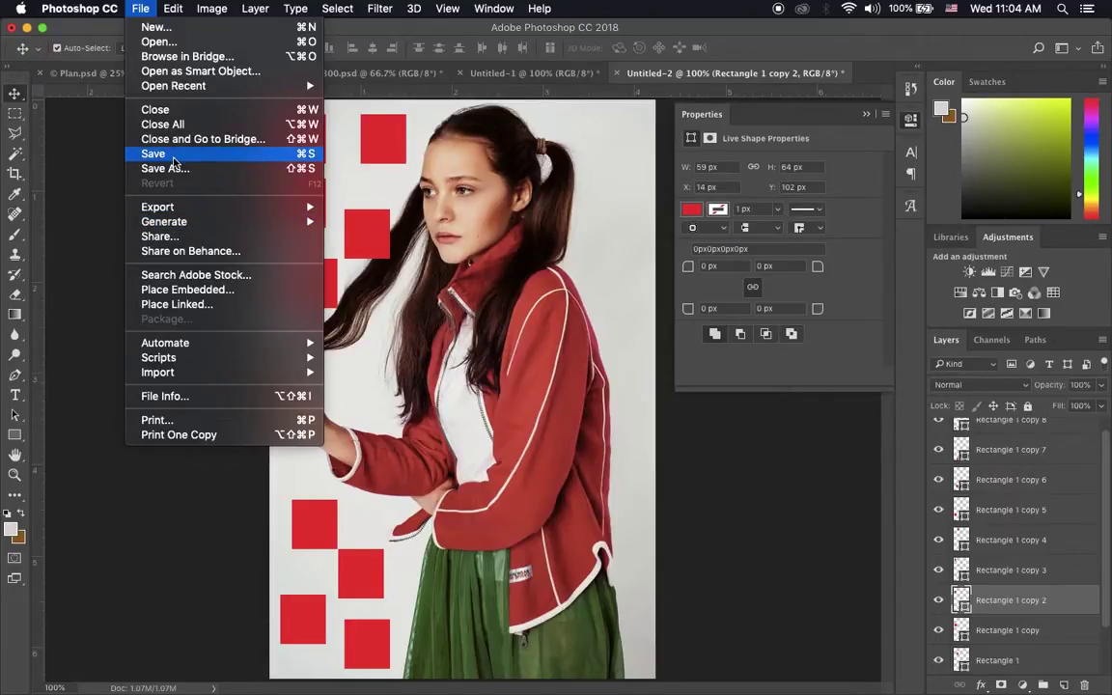
click(164, 168)
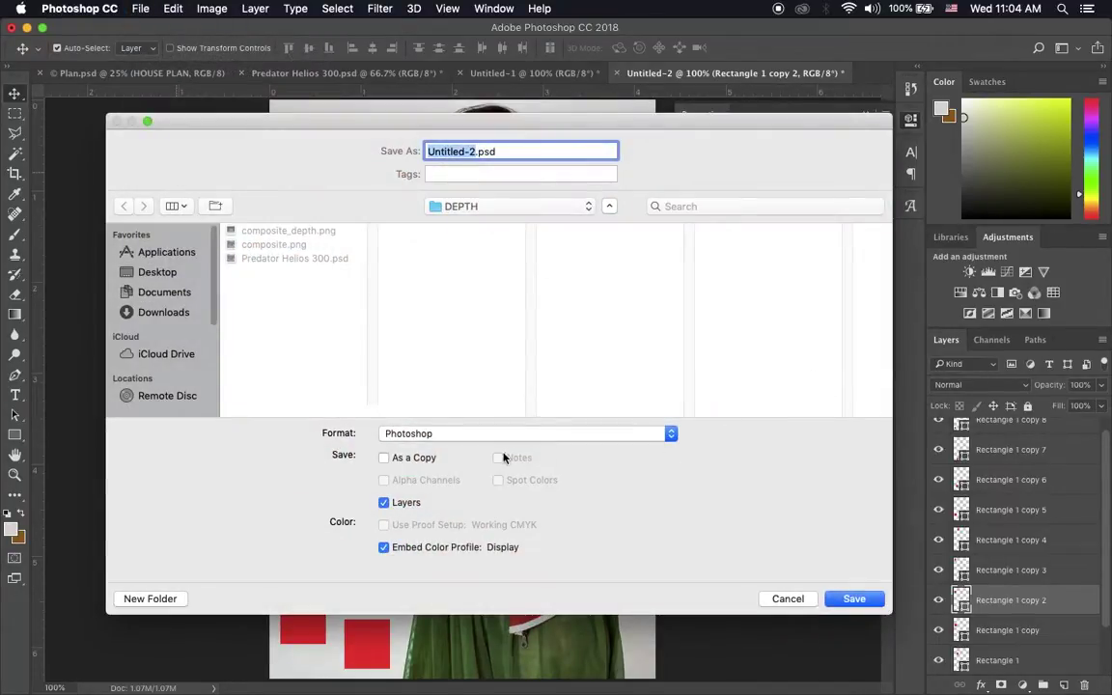
click(468, 434)
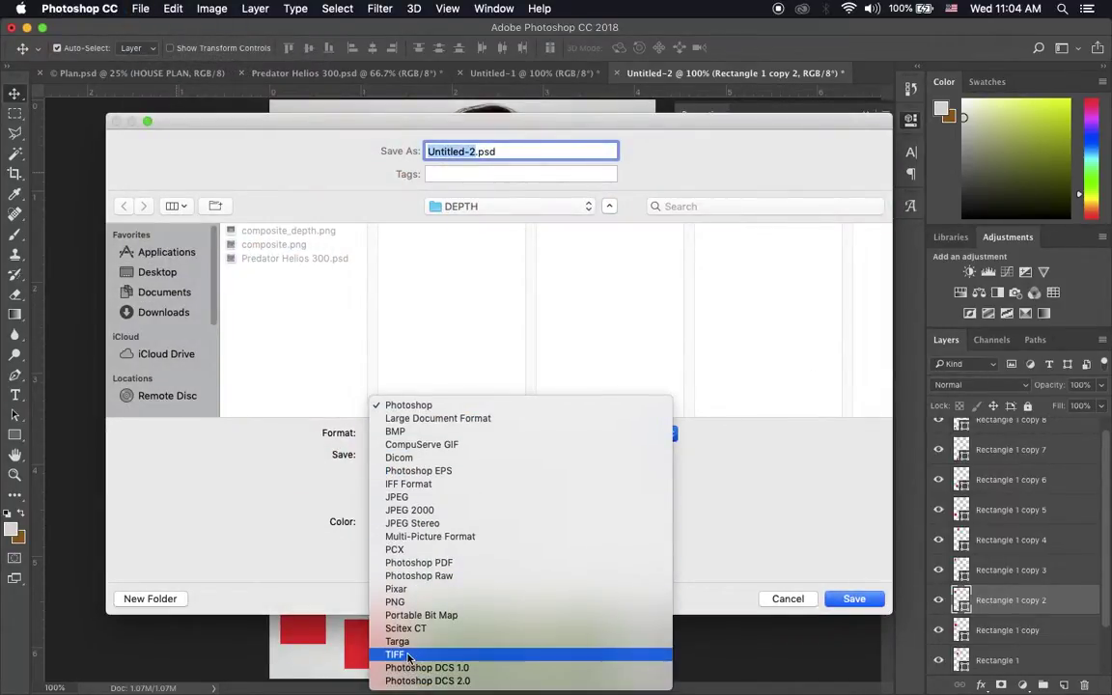
click(502, 655)
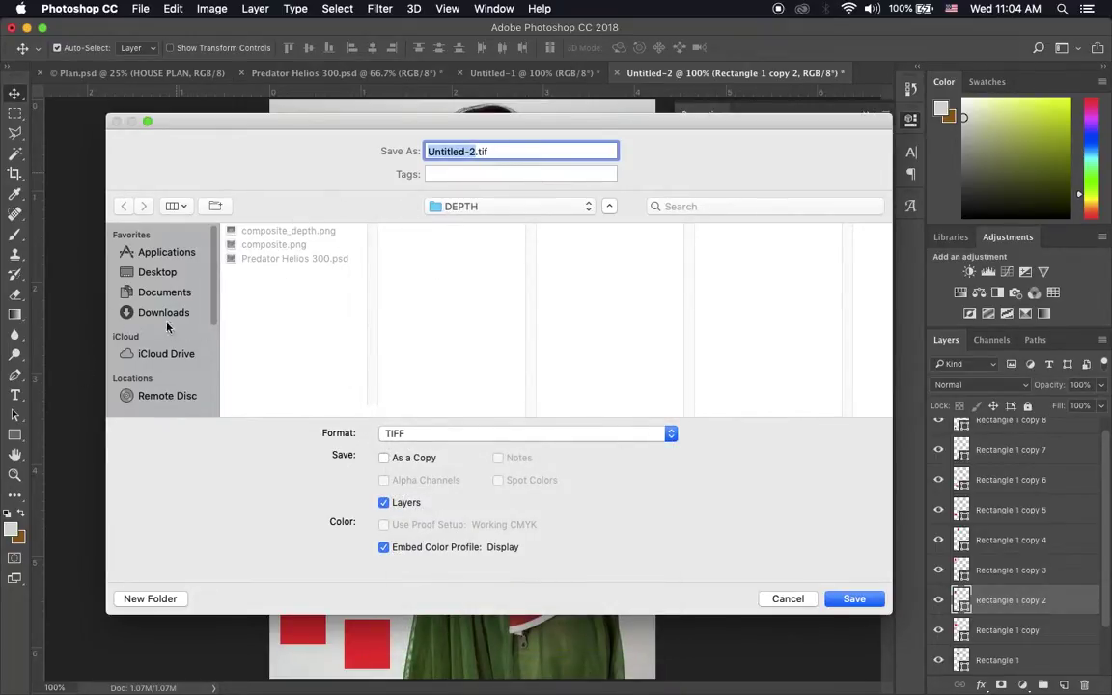
click(155, 271)
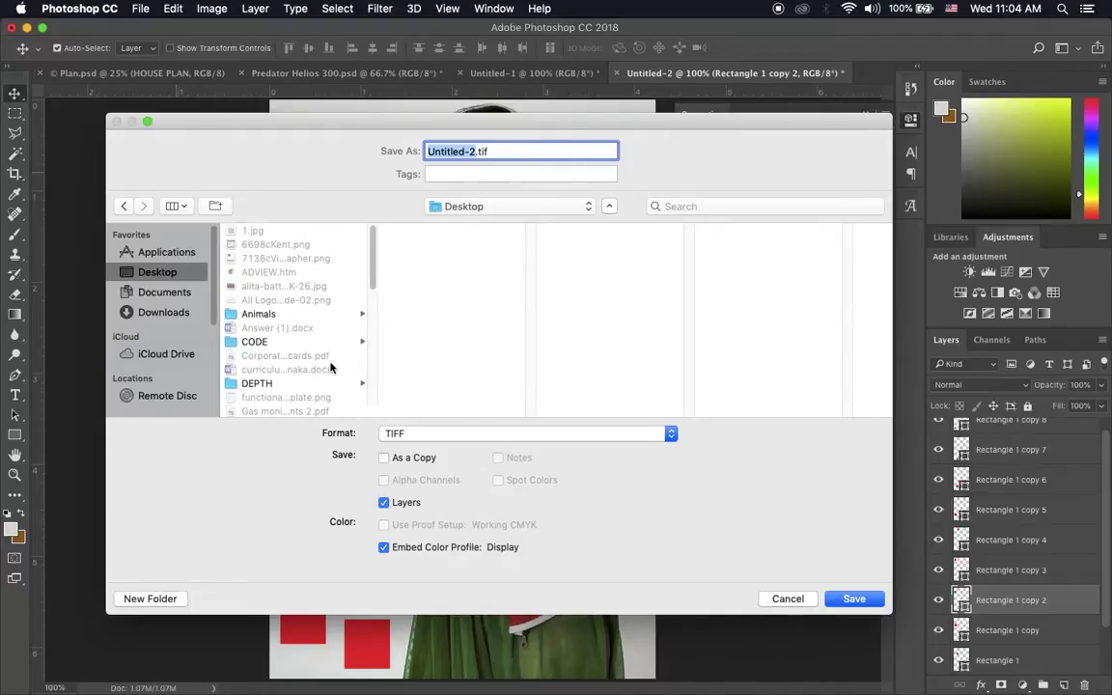
click(280, 341)
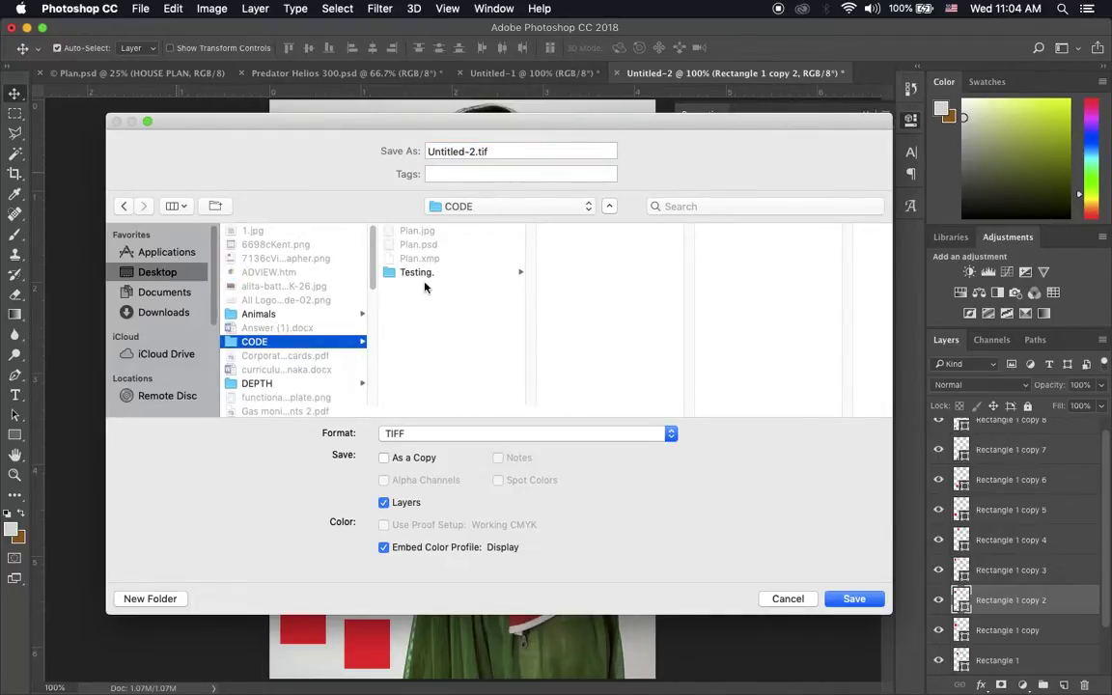
Name the file SAVE and save it, bringing up the TIFF options
click(467, 150)
click(467, 150)
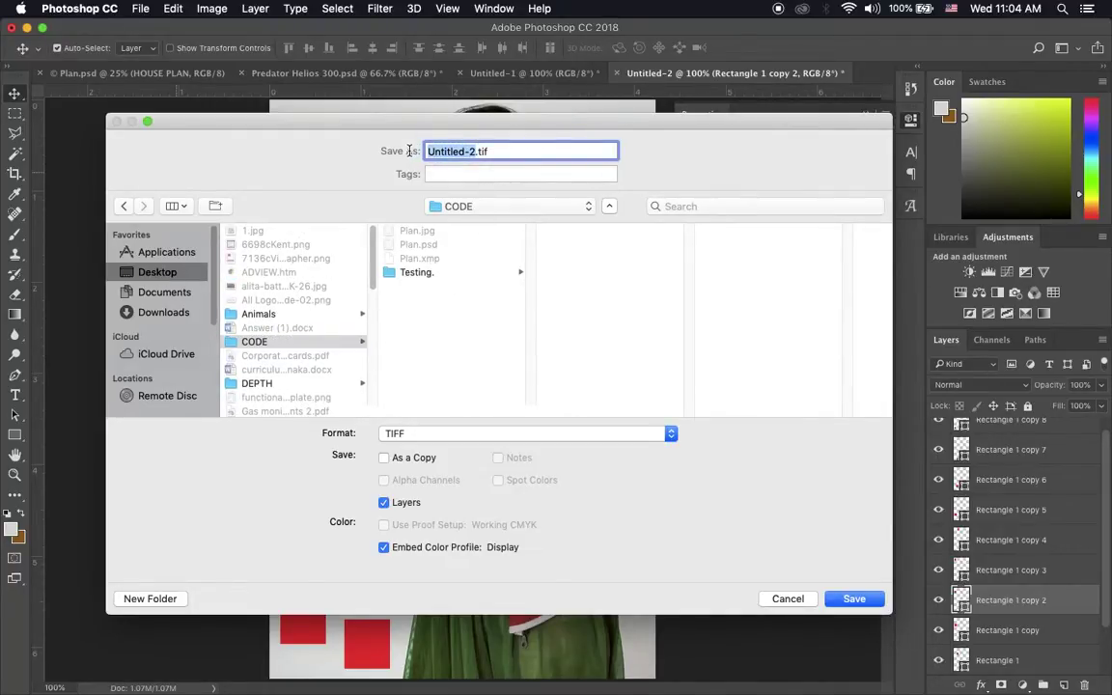
text(SA)
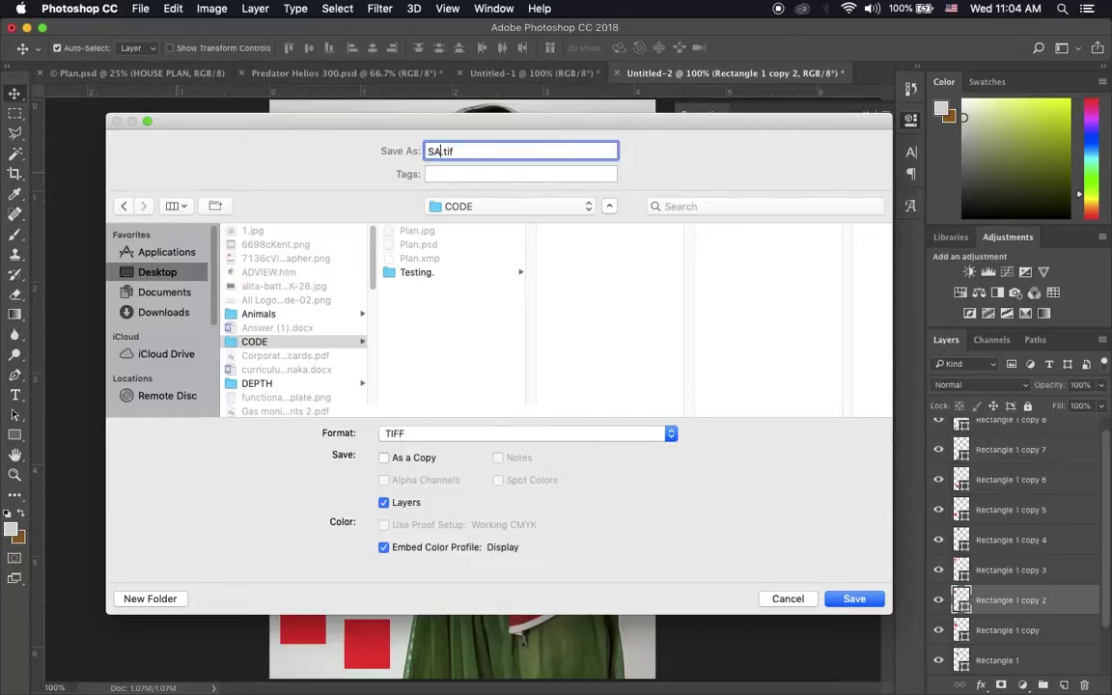
text(VE)
click(853, 598)
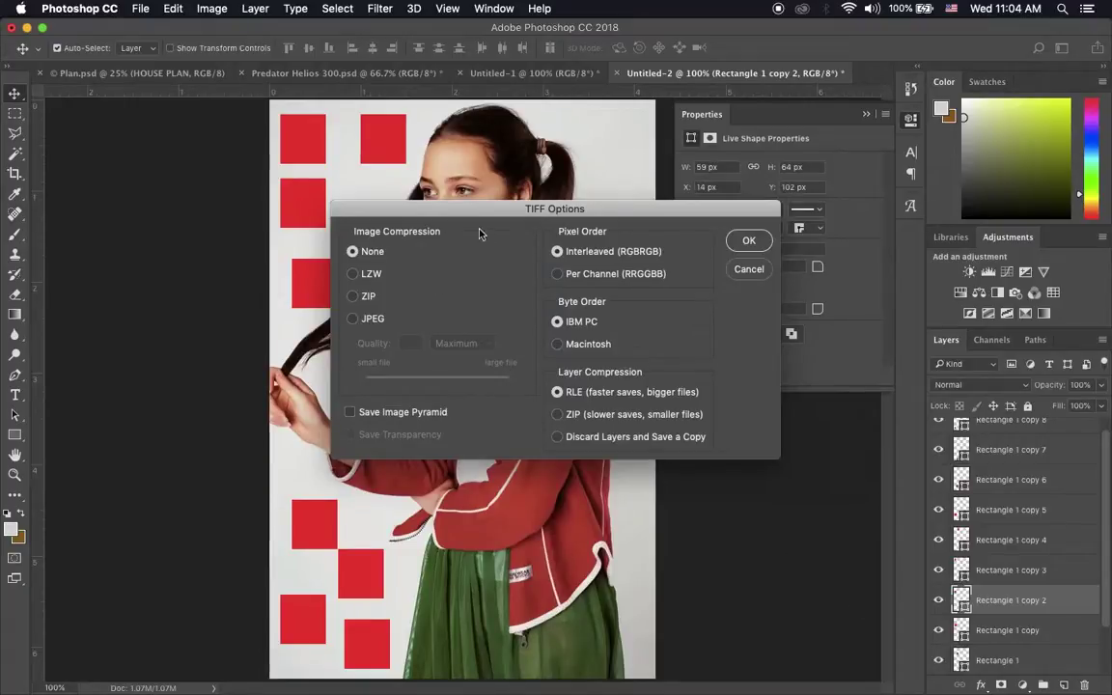
Accept TIFF options with no image compression and RLE layers, confirming the larger-file layers warning
drag(499, 214, 464, 210)
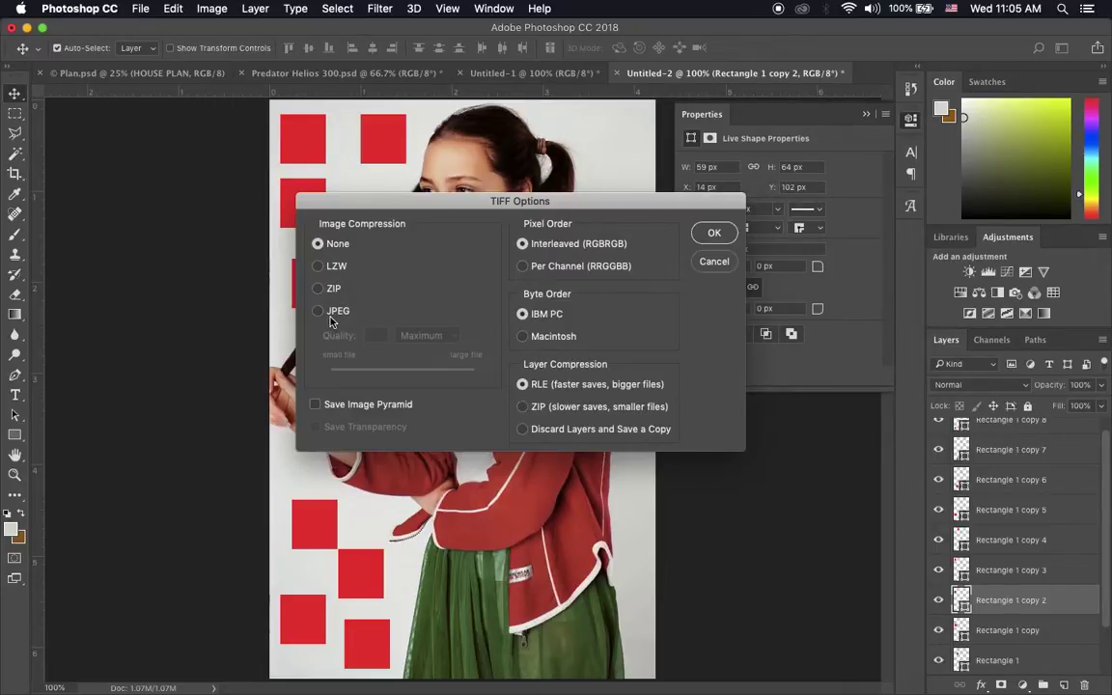
drag(456, 212, 407, 226)
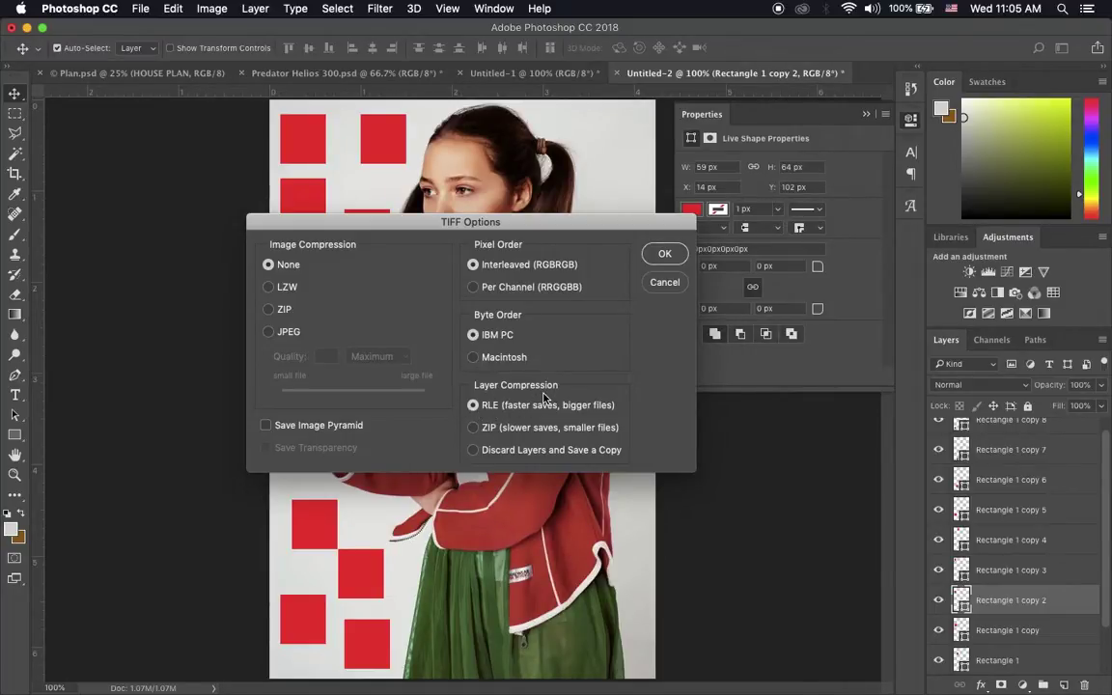
click(671, 252)
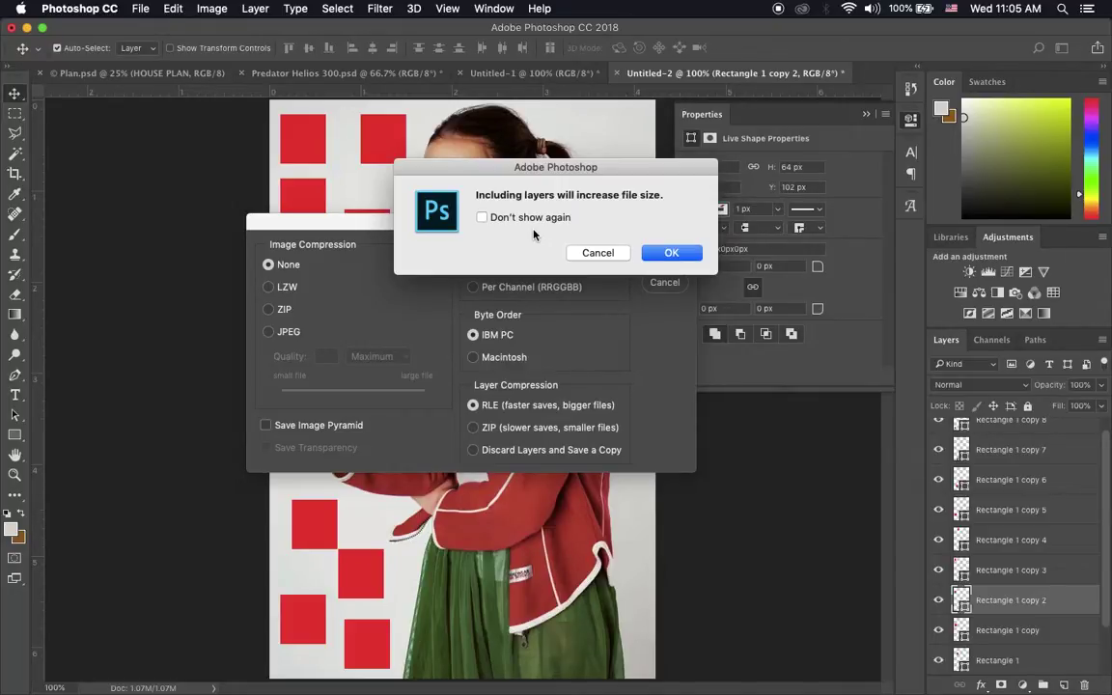
click(671, 253)
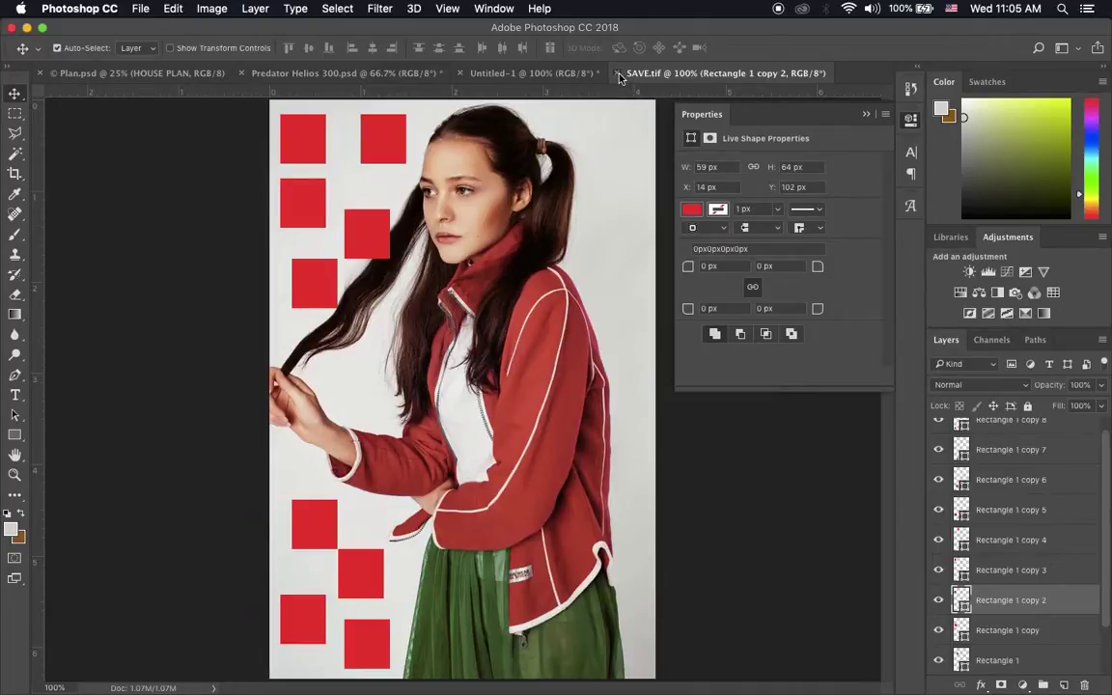
Close the SAVE.tif document and minimise Photoshop and the browser
key(super+w)
click(27, 27)
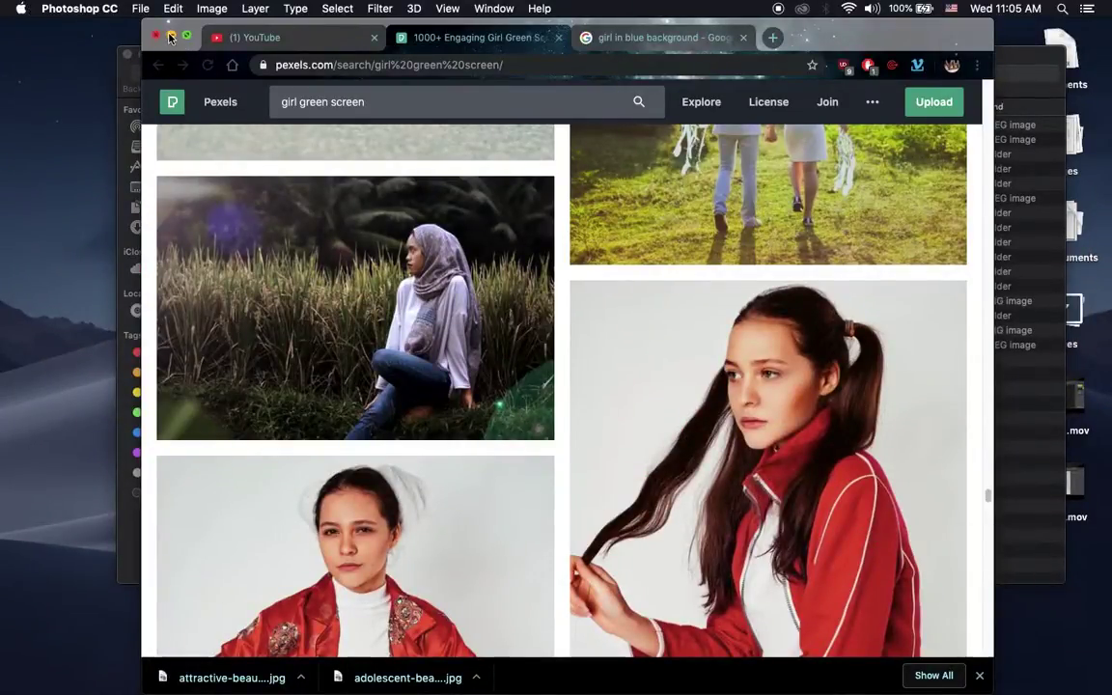
click(172, 37)
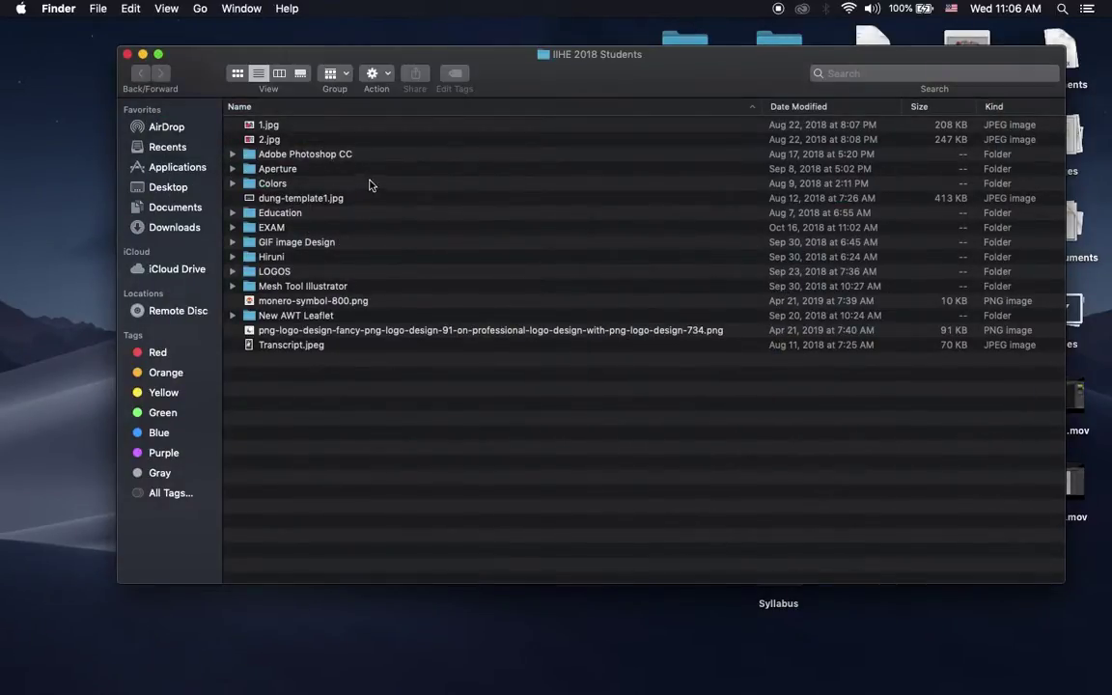
Open the CODE folder from the desktop to show SAVE.tif beside the Plan files
click(170, 188)
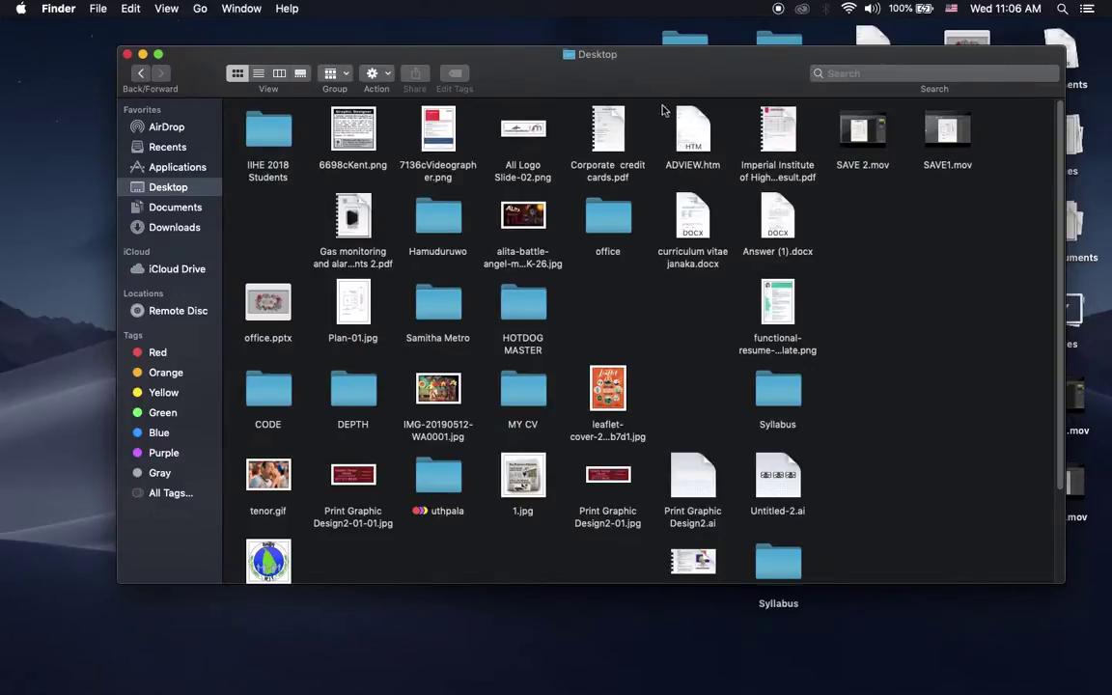
drag(466, 78, 371, 126)
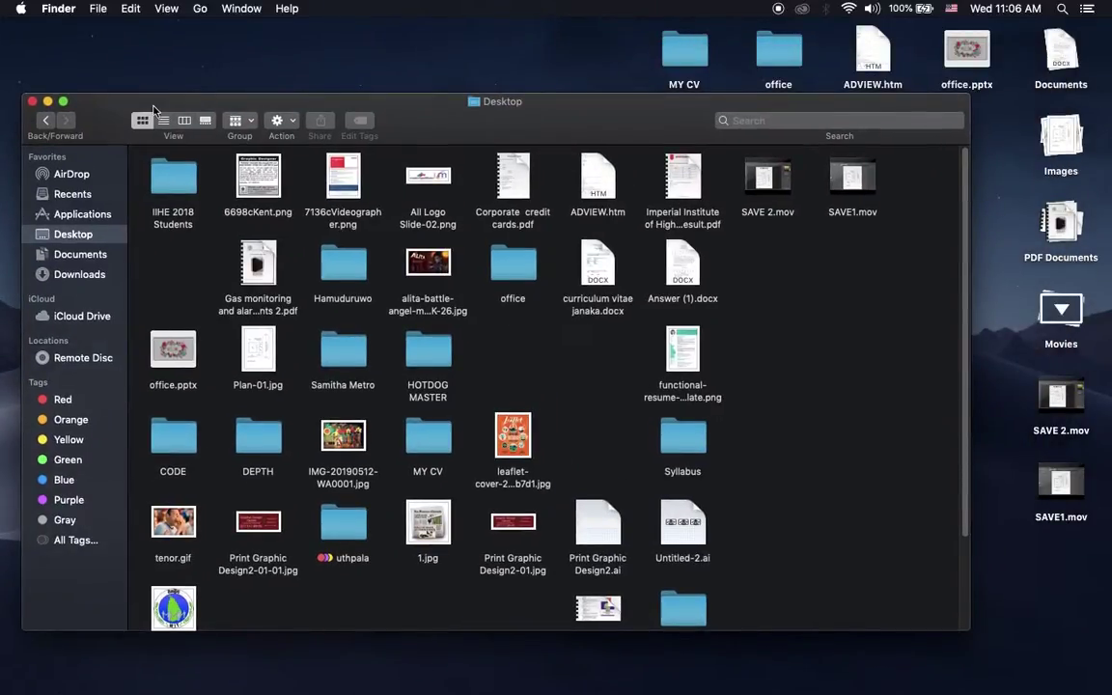
click(32, 101)
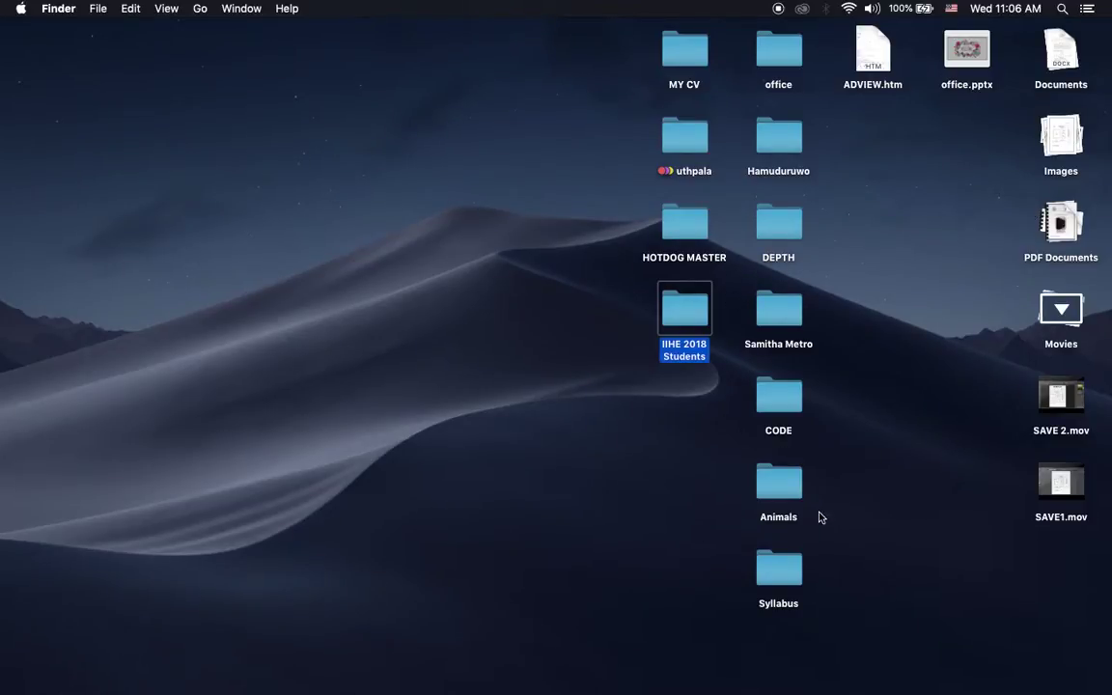
click(784, 403)
double_click(784, 404)
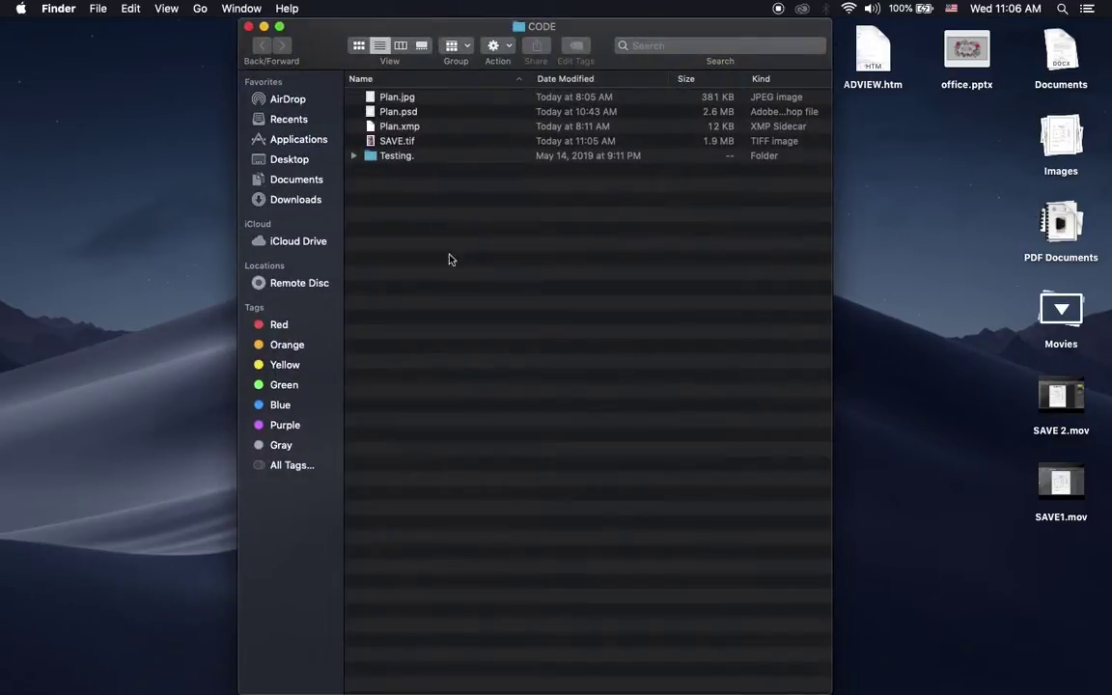
Open SAVE.tif with Preview and position its window to view the portrait beside the file list
click(394, 143)
right_click(394, 144)
mouse_move(492, 164)
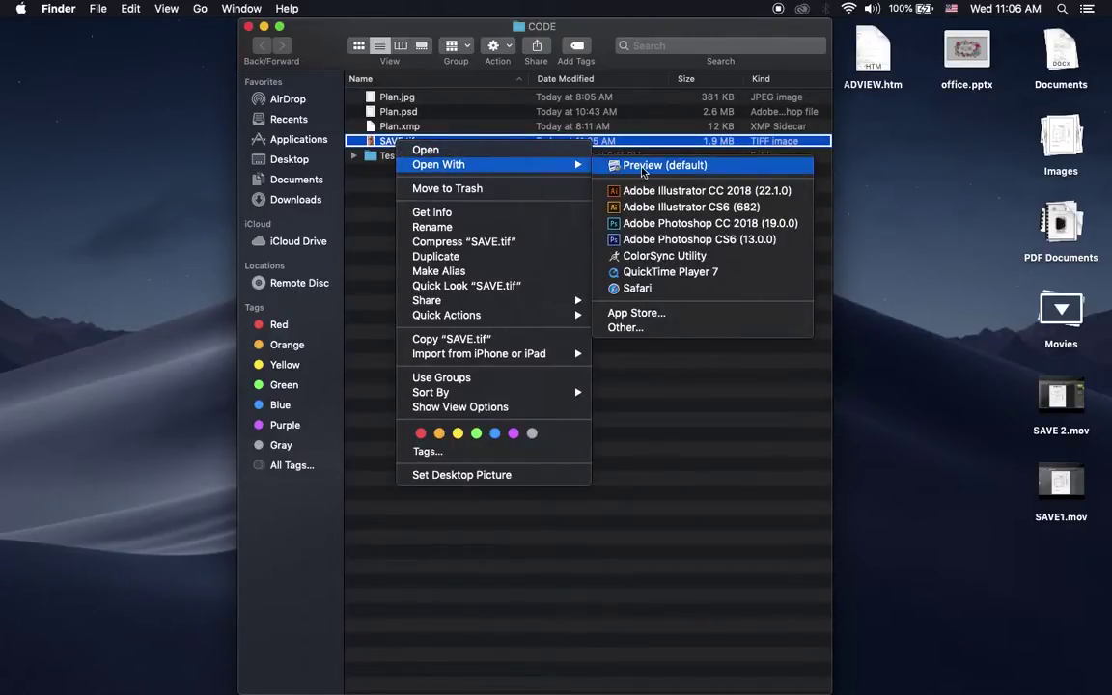
click(632, 166)
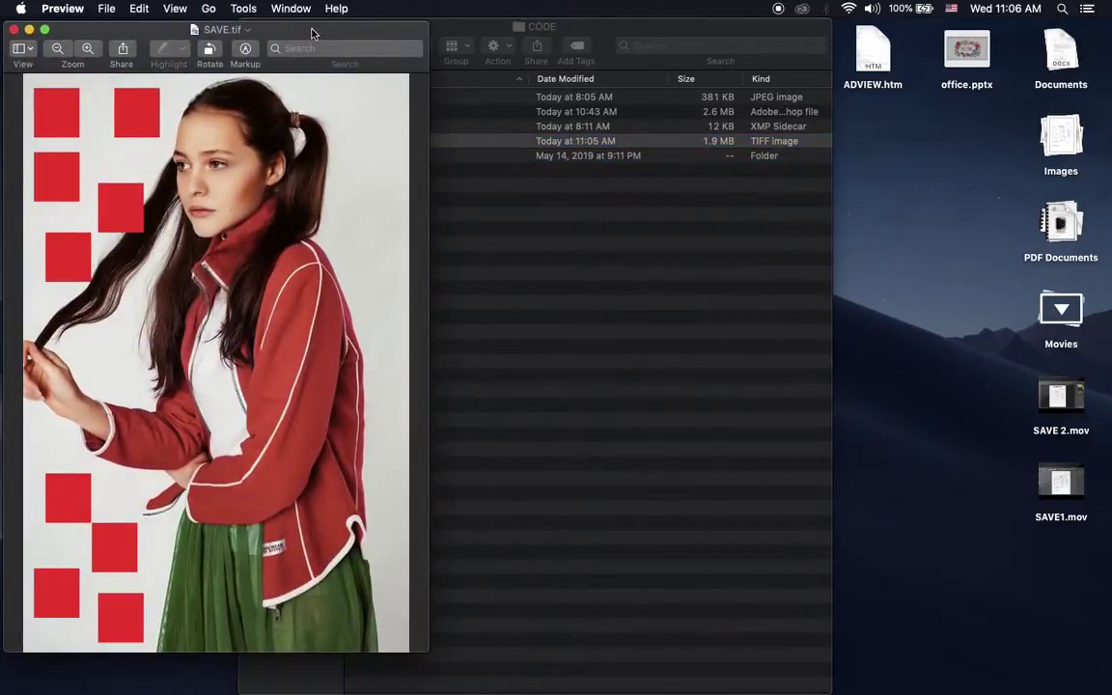
drag(316, 31, 608, 37)
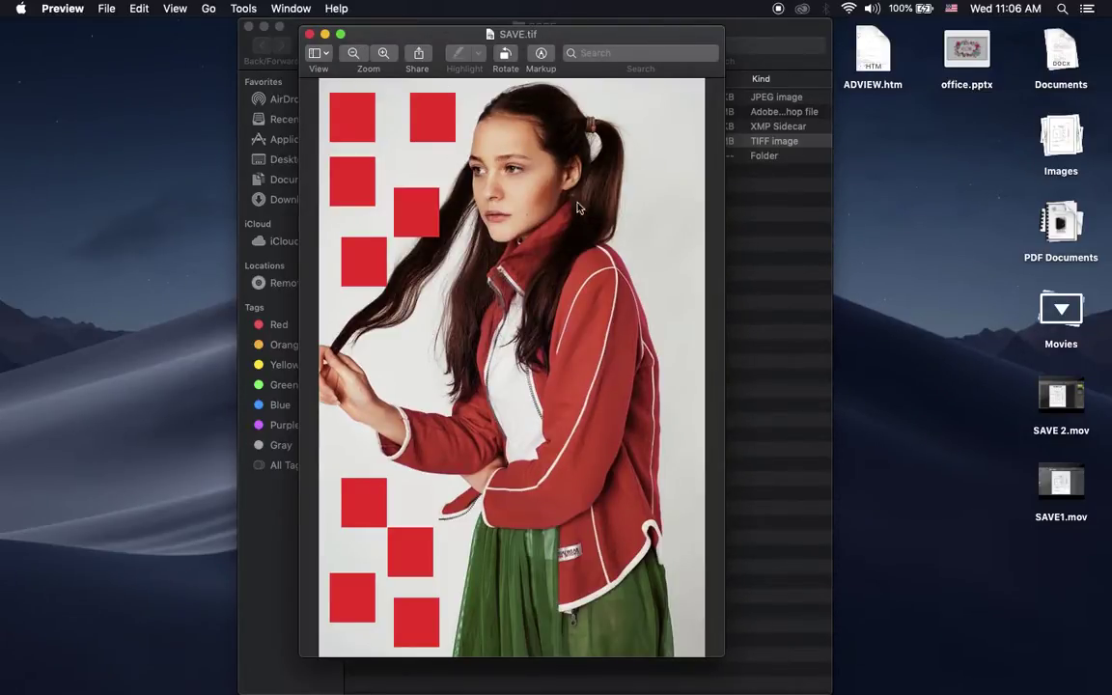
drag(658, 42, 632, 207)
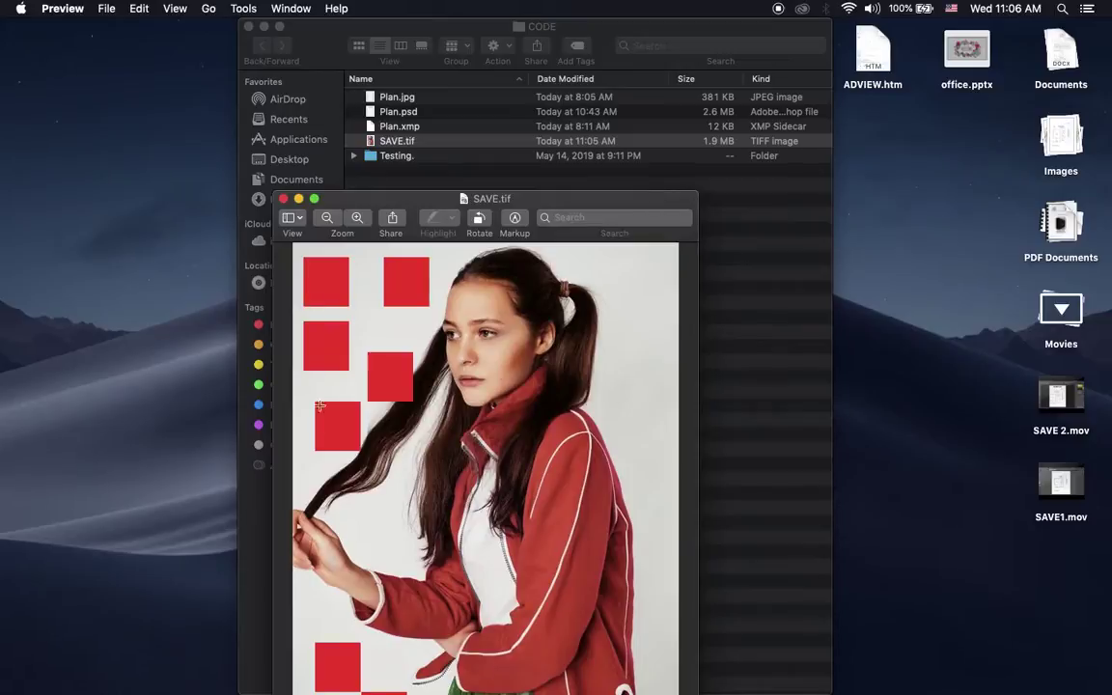
drag(611, 200, 613, 198)
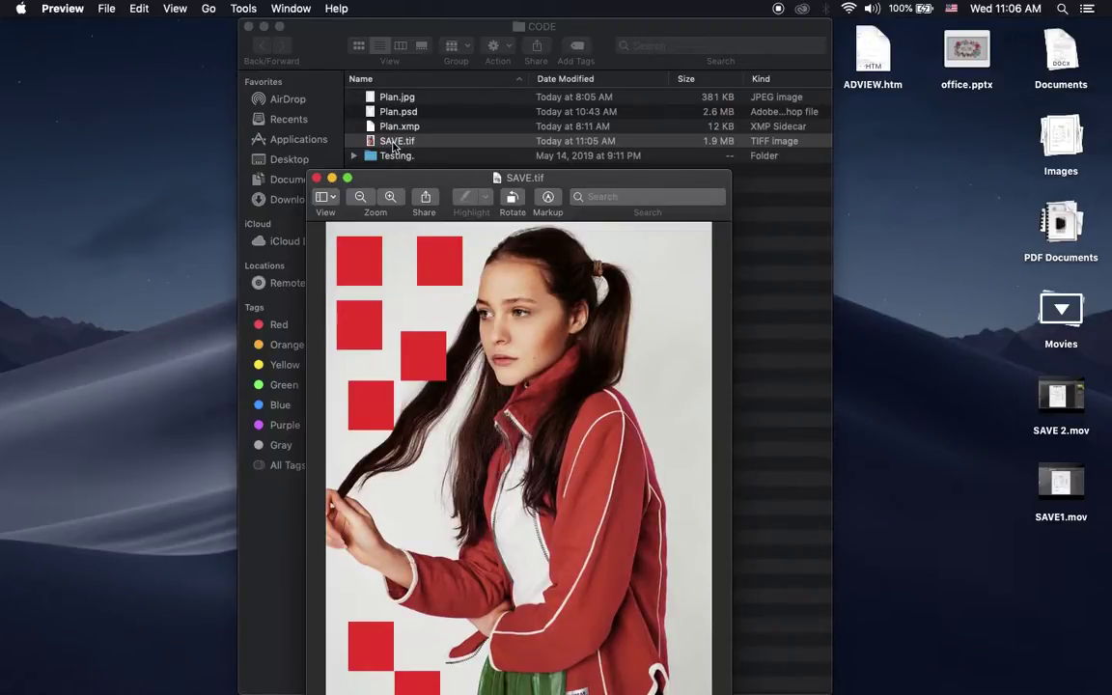
right_click(393, 143)
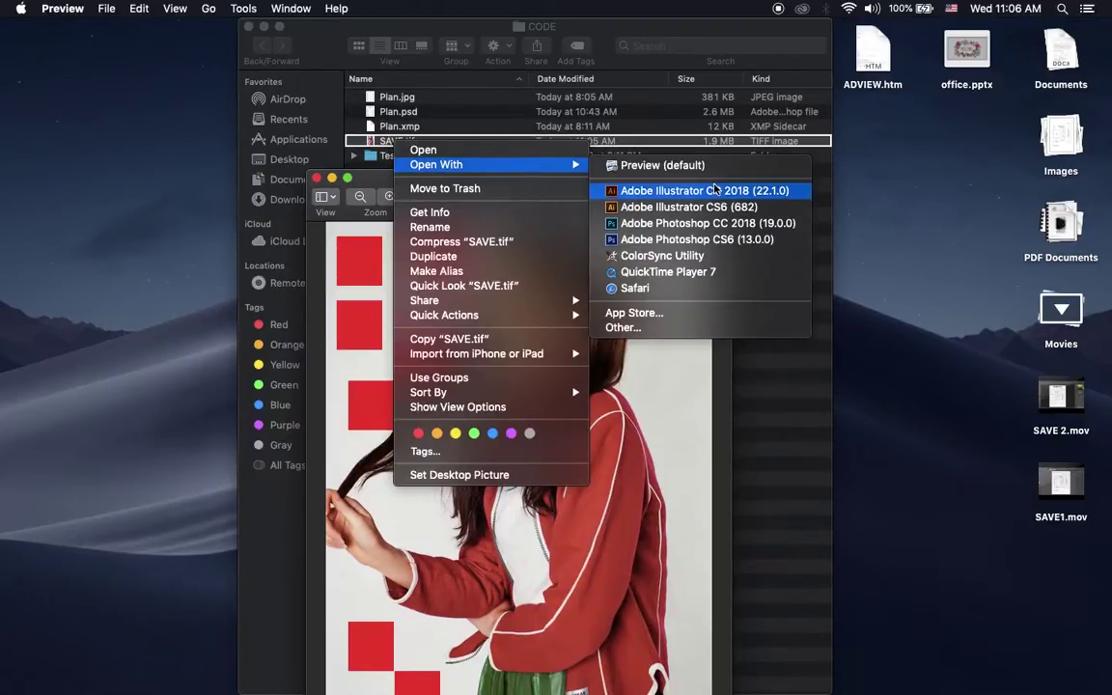
mouse_move(436, 164)
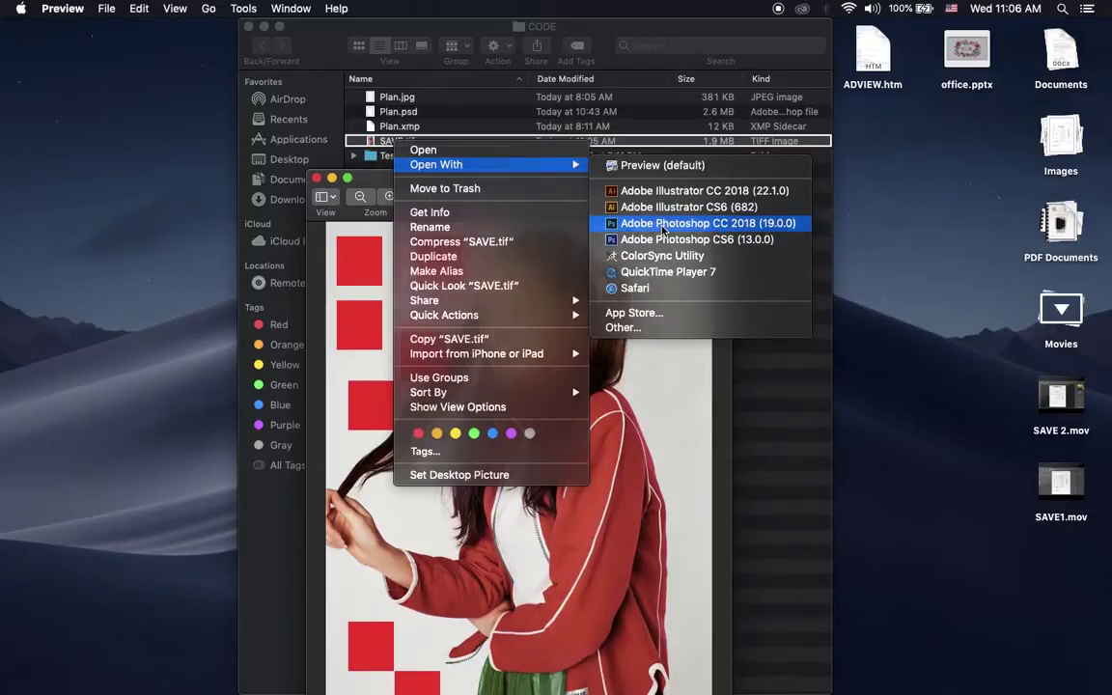
Open SAVE.tif in Photoshop CC 2018, check the Rectangle 1 copy 5 layer, then minimise Photoshop
click(717, 228)
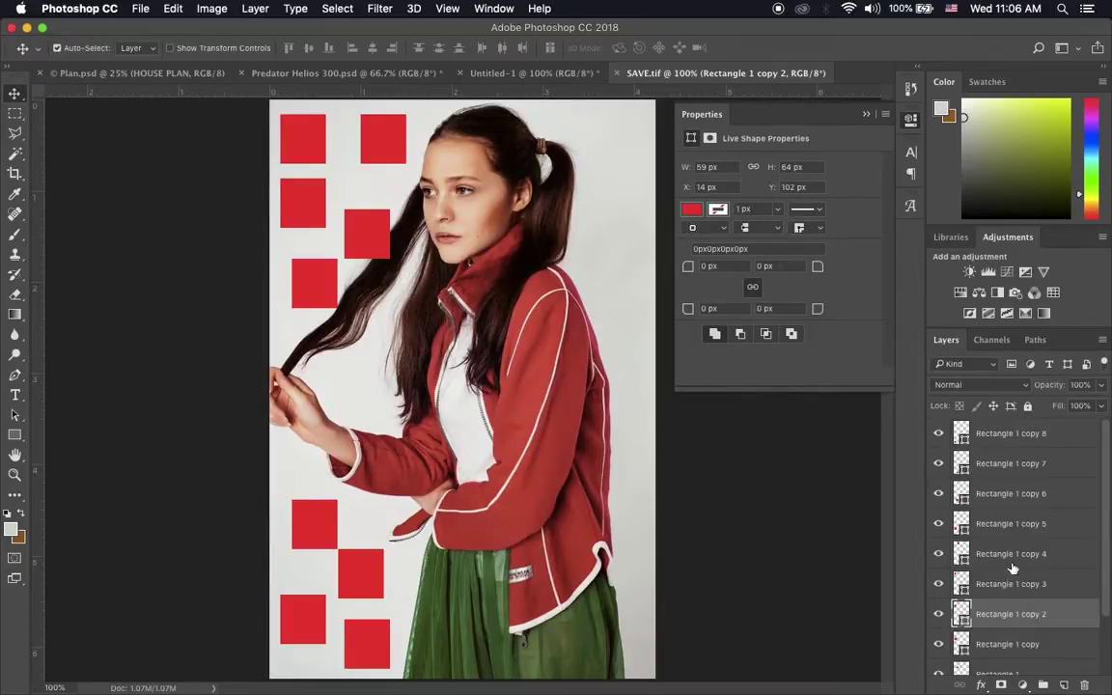
scroll(994, 483, down, 3)
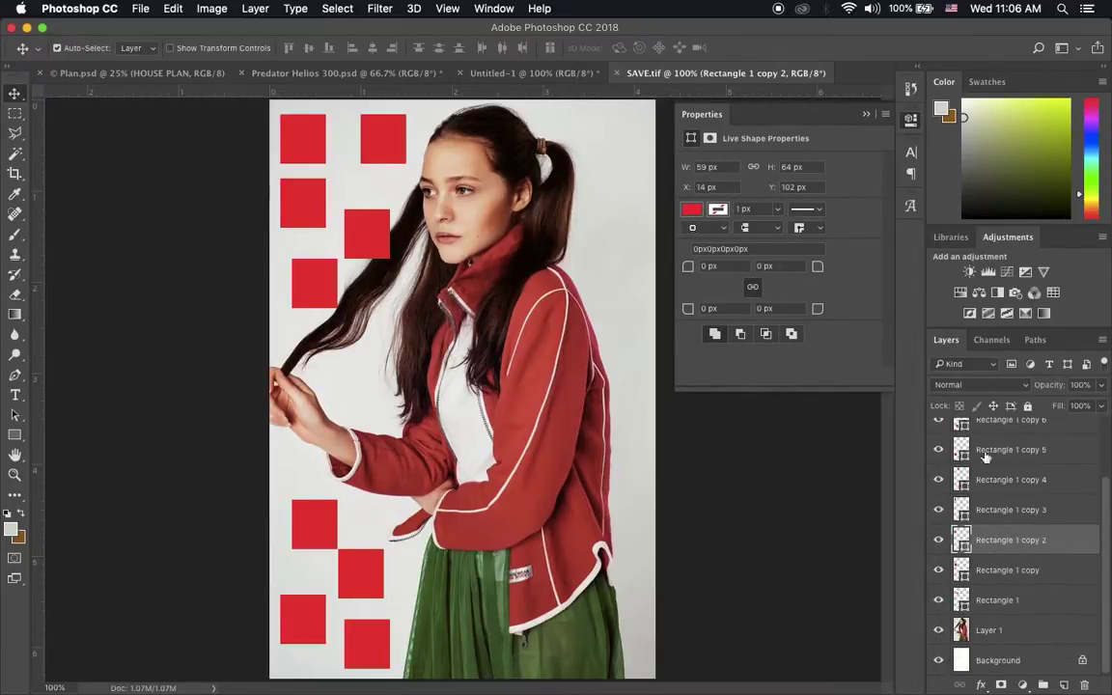
click(1004, 451)
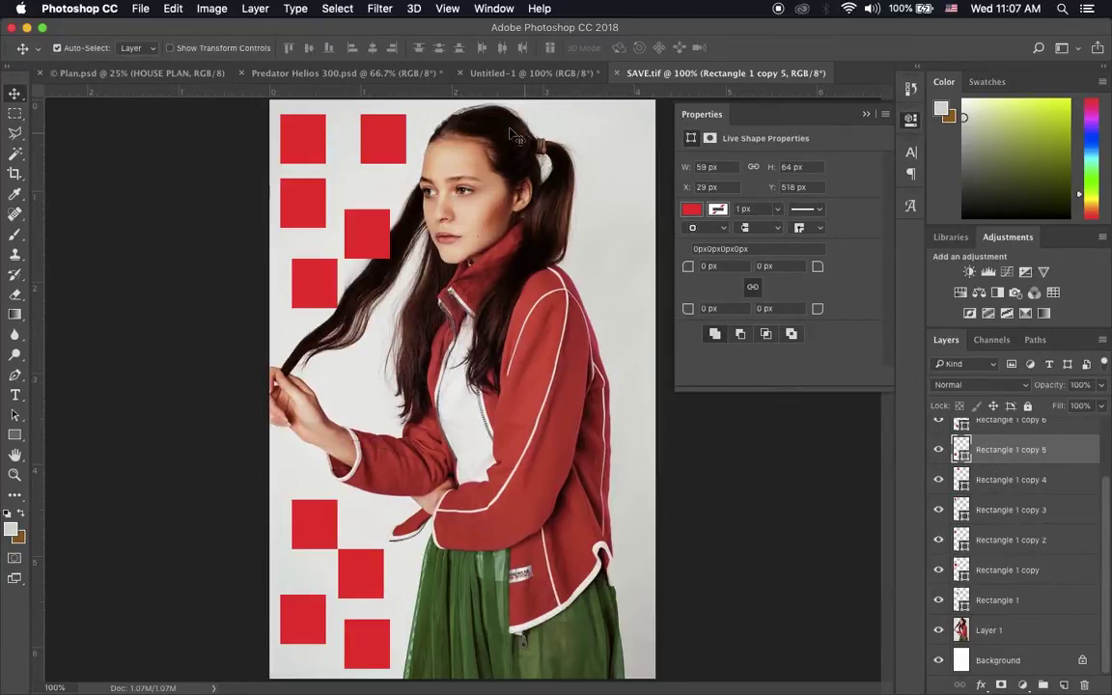
click(27, 28)
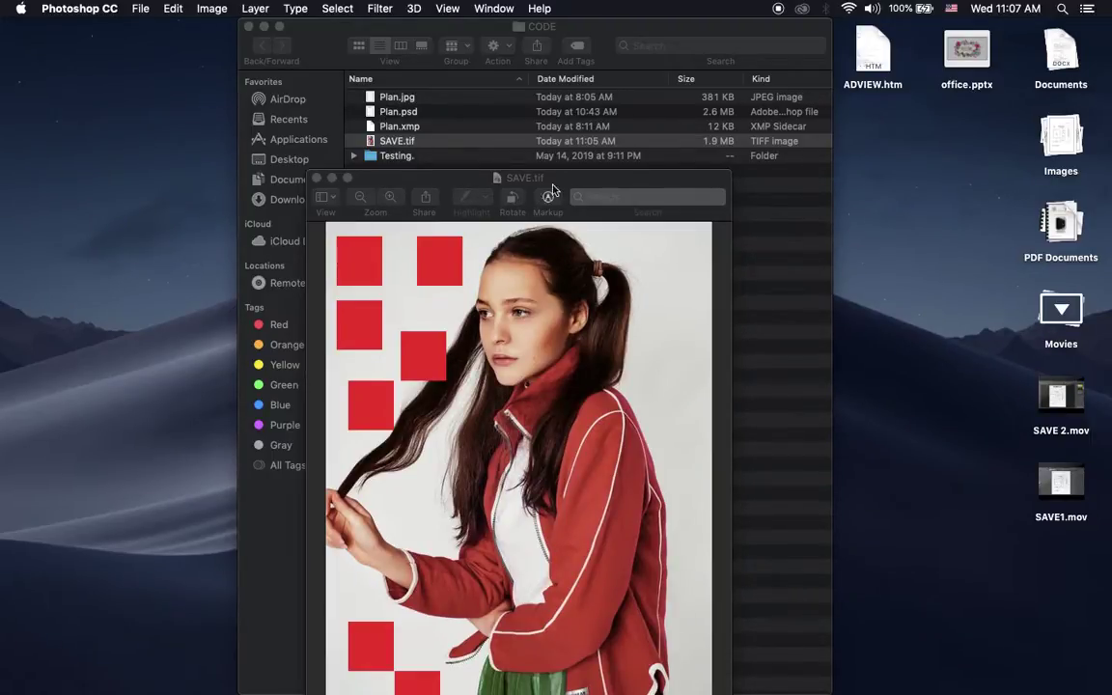
Bring the SAVE.tif Preview window forward and move it higher on screen
mouse_move(509, 196)
mouse_down()
mouse_move(534, 140)
mouse_move(570, 232)
mouse_move(508, 194)
mouse_up()
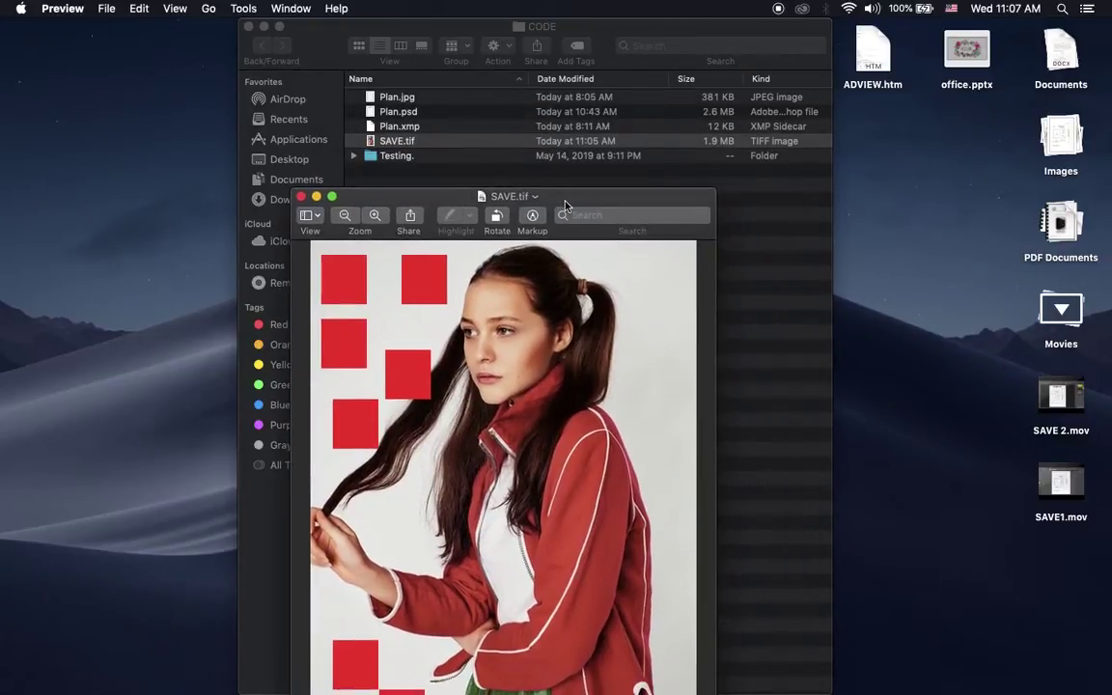
drag(596, 204, 615, 69)
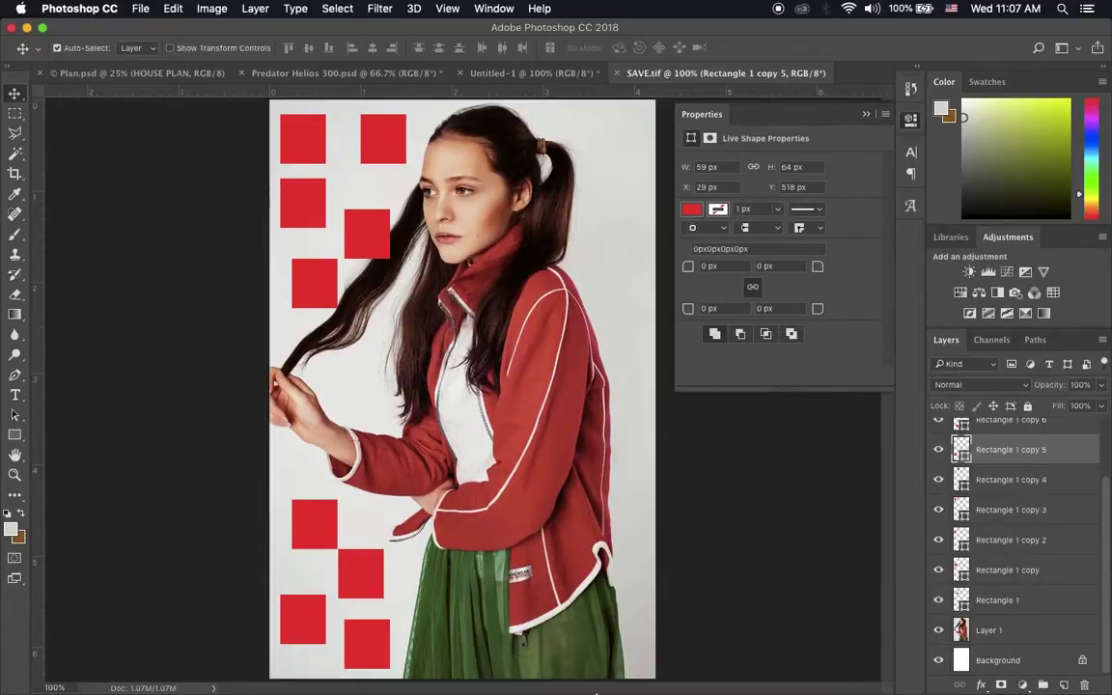
In Illustrator, start Export As for Untitled-1.png, keeping PNG format and the CODE folder
click(744, 674)
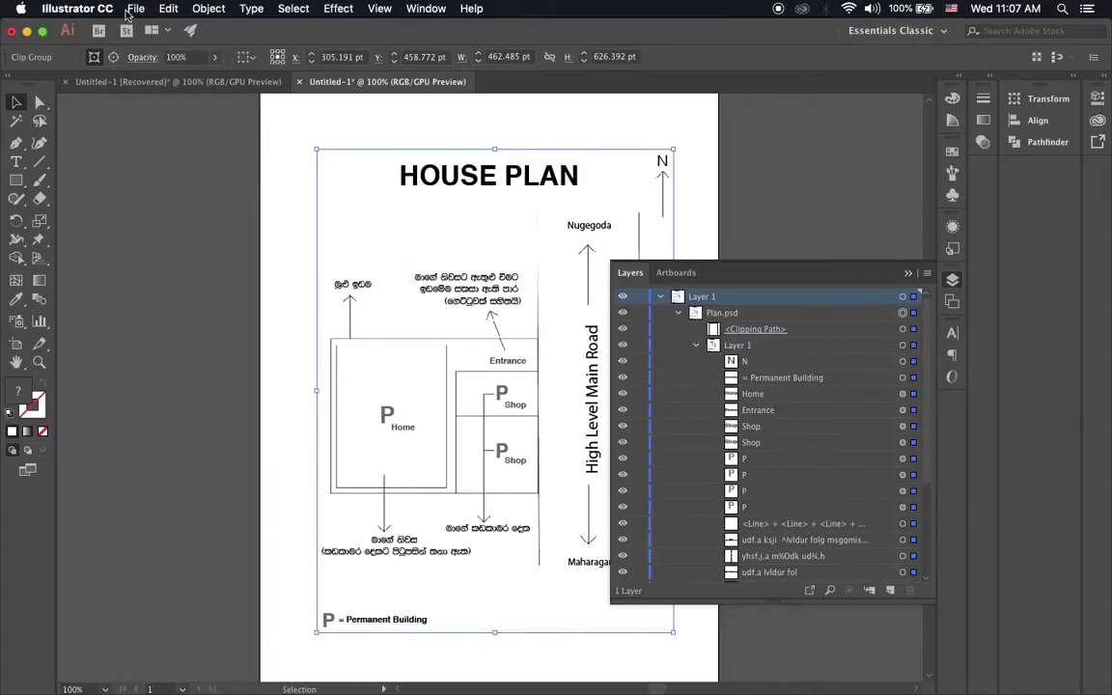
click(135, 9)
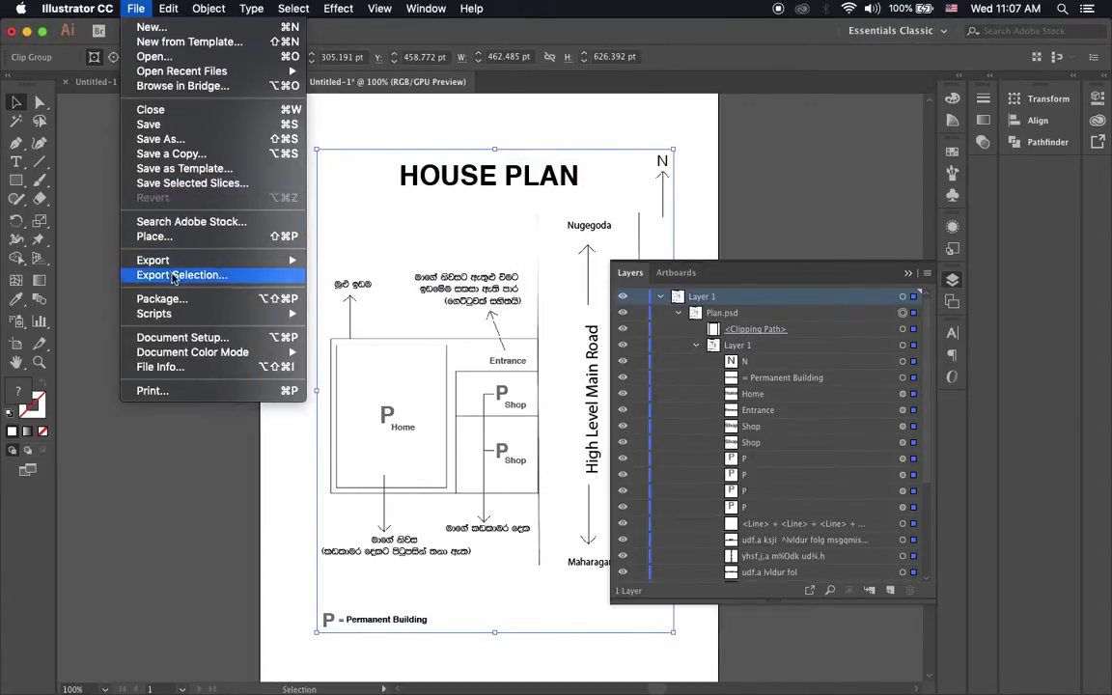
mouse_move(152, 260)
click(347, 275)
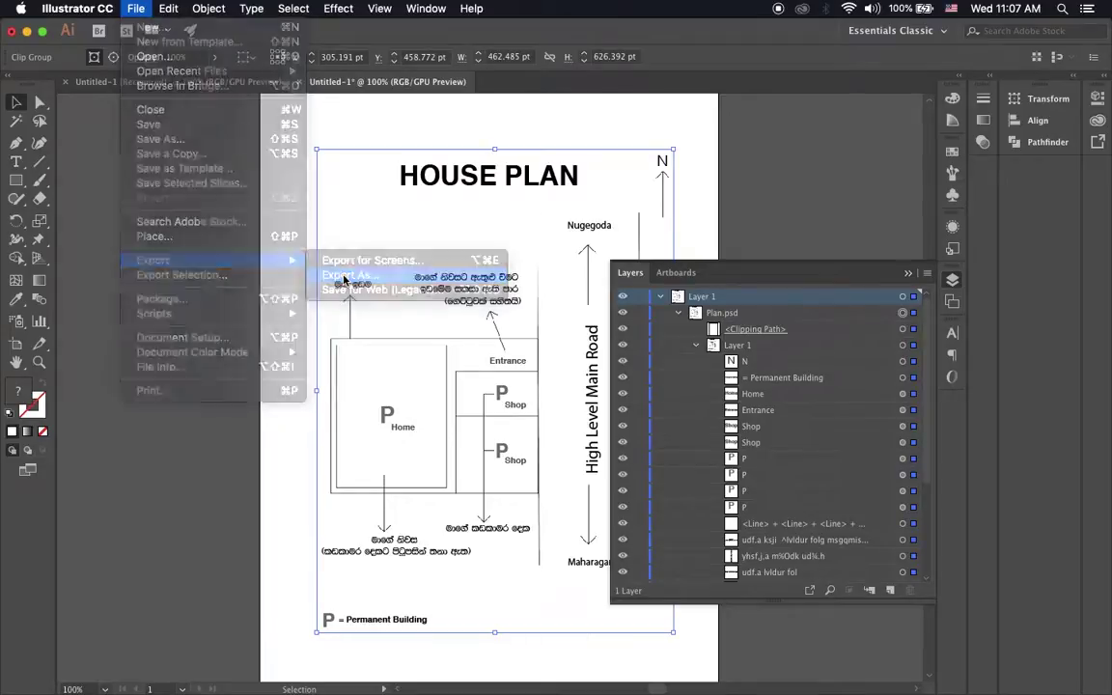
click(511, 348)
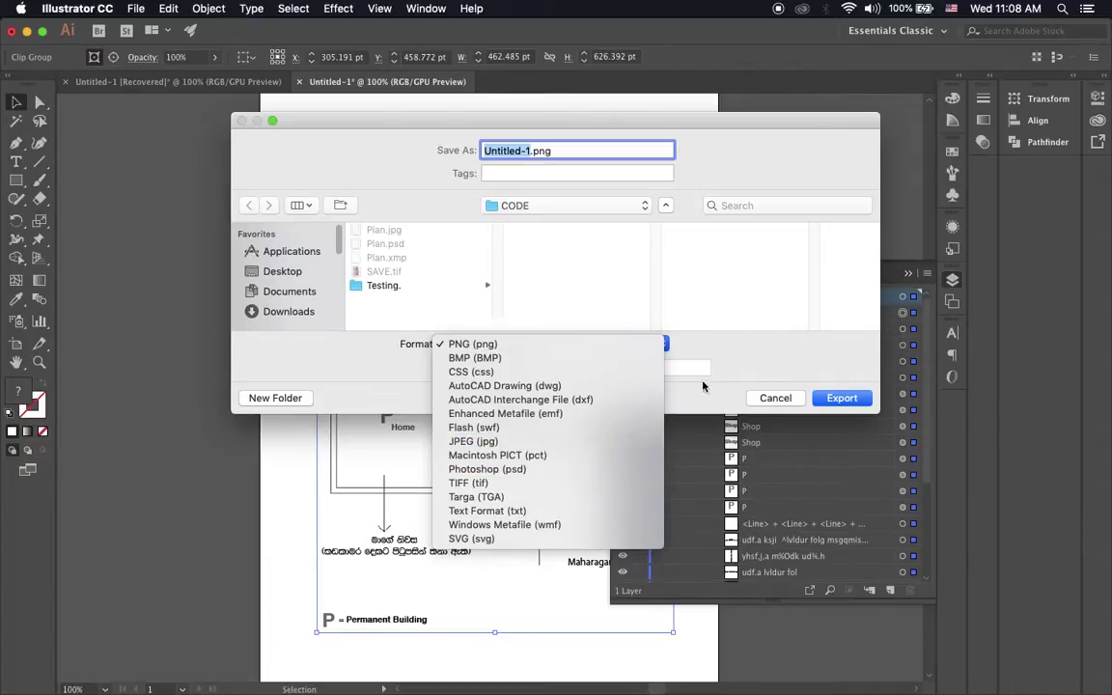
click(762, 349)
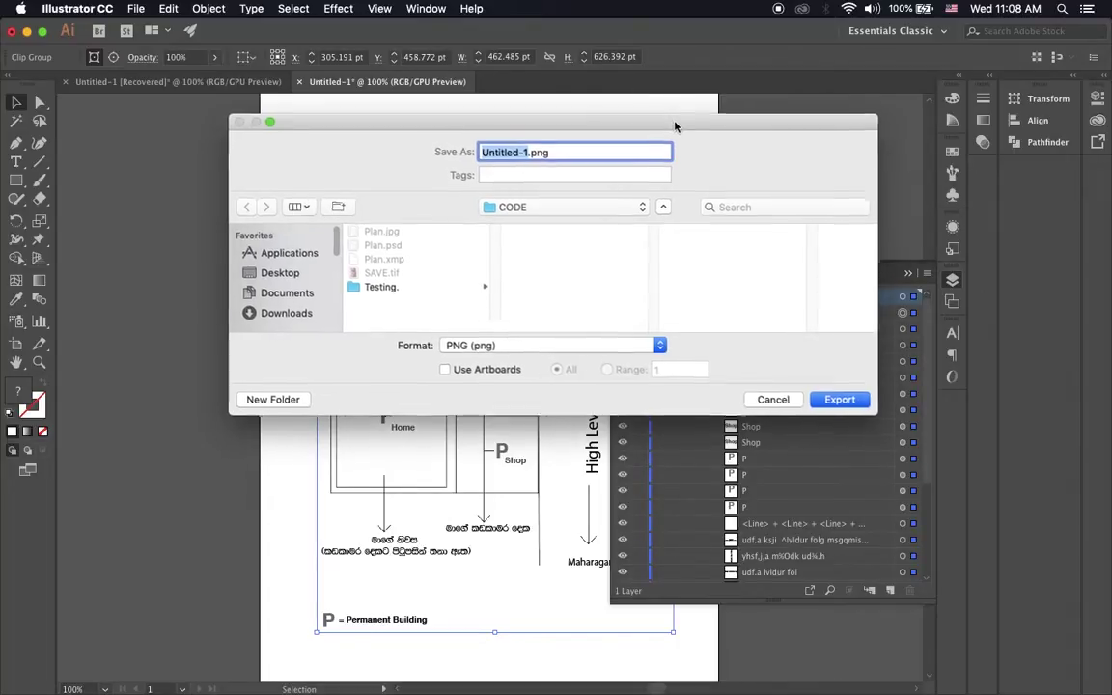
drag(675, 123, 650, 143)
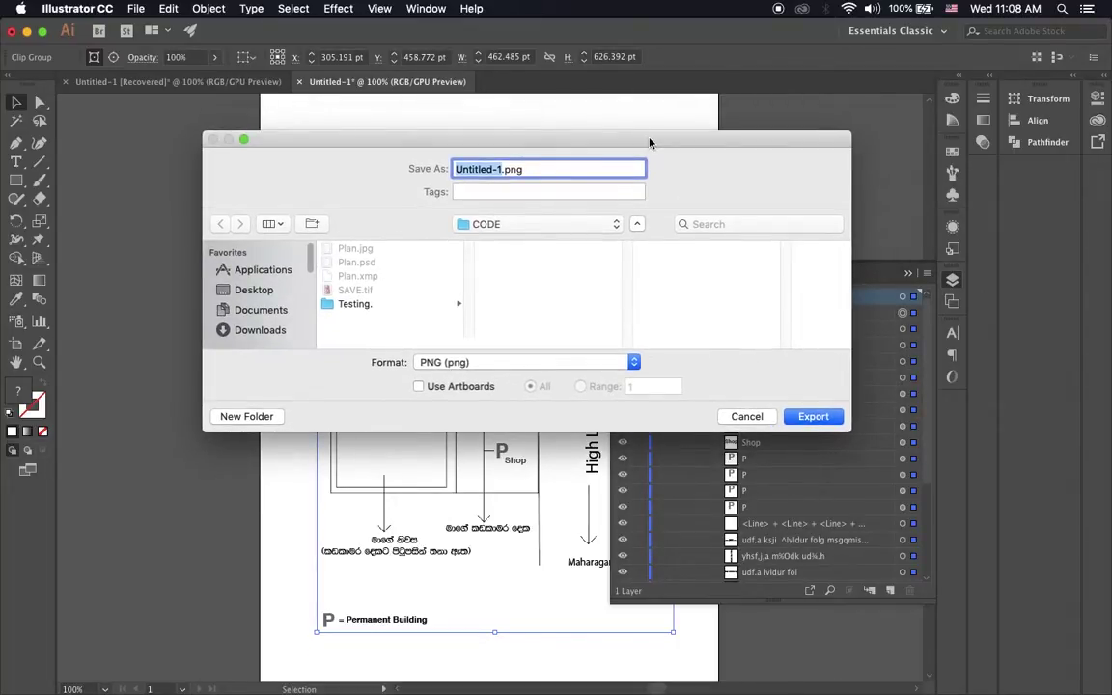